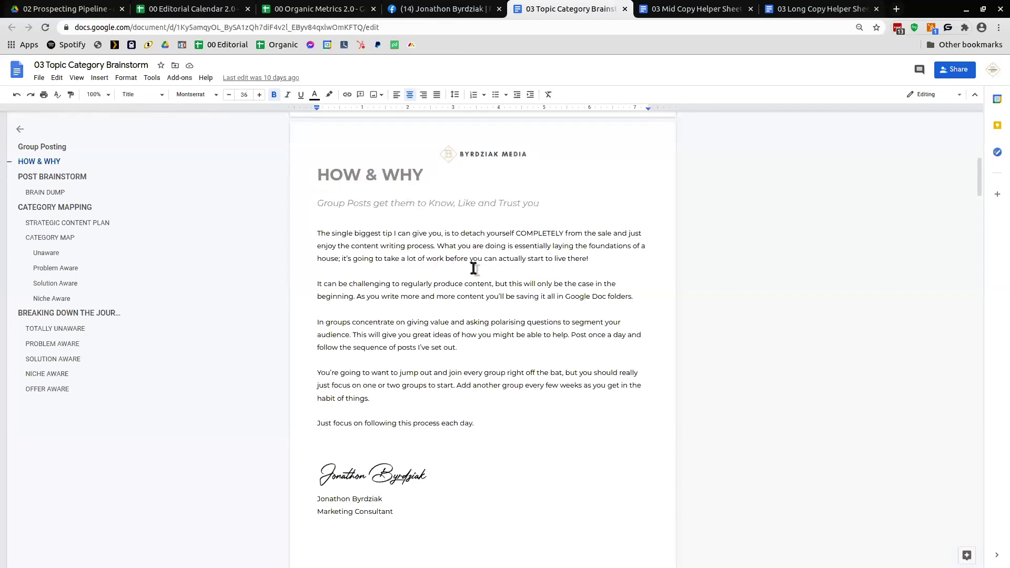
pyautogui.scroll(1, 474, 269)
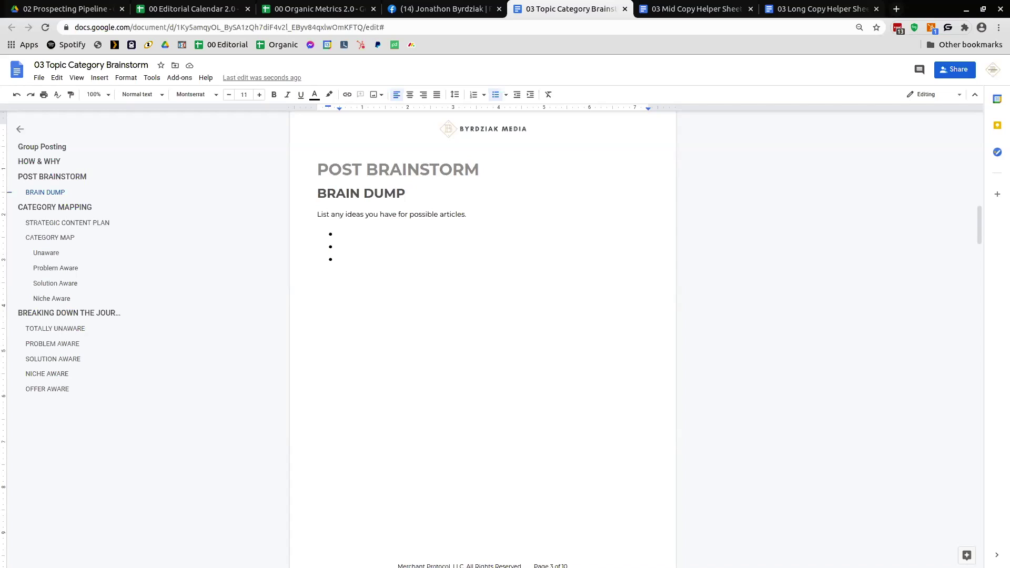
# Add Brain Dump ideas: educate on divorce, educate on marriage, 10 things to evaluate in a potential spouse, what to consider after divorce
pyautogui.write('Educate them on divorce')
pyautogui.press('Return')
pyautogui.write('Educate the')
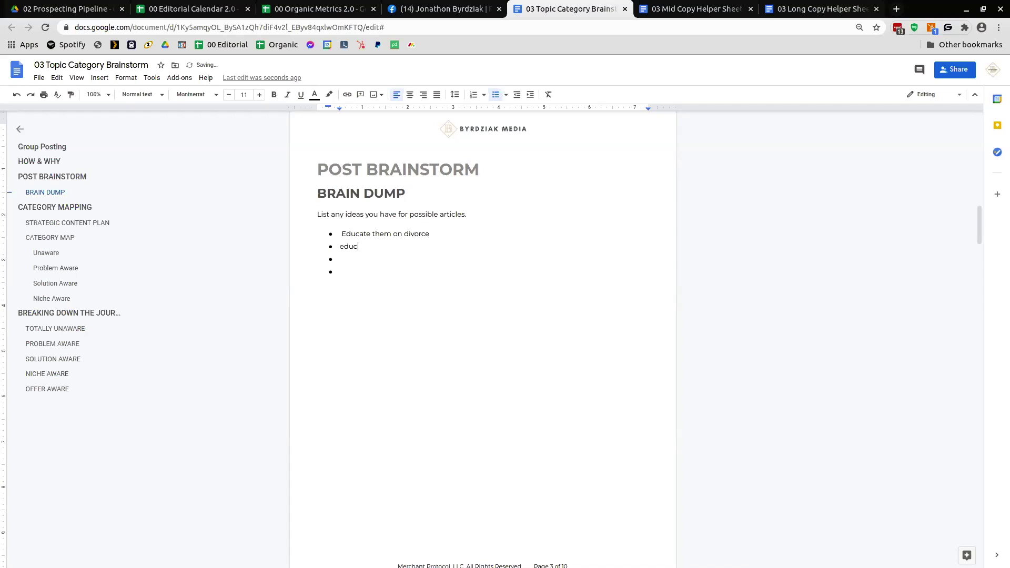
pyautogui.write('m on marriage')
pyautogui.press('Return')
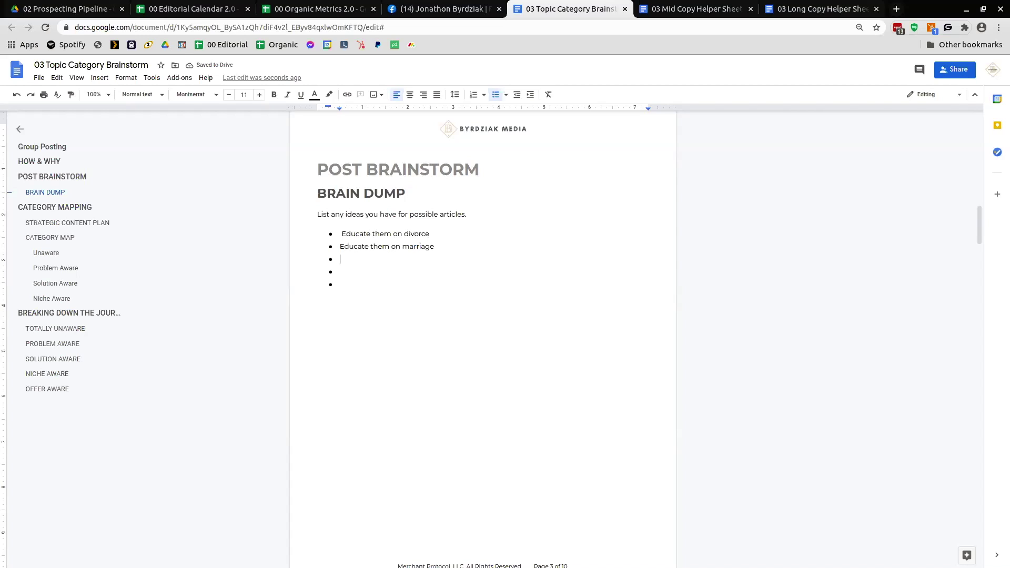
pyautogui.write('Why you')
pyautogui.hotkey('ctrl', 'shift', 'Left')
pyautogui.hotkey('ctrl', 'shift', 'Left')
pyautogui.write('10 things you need to e')
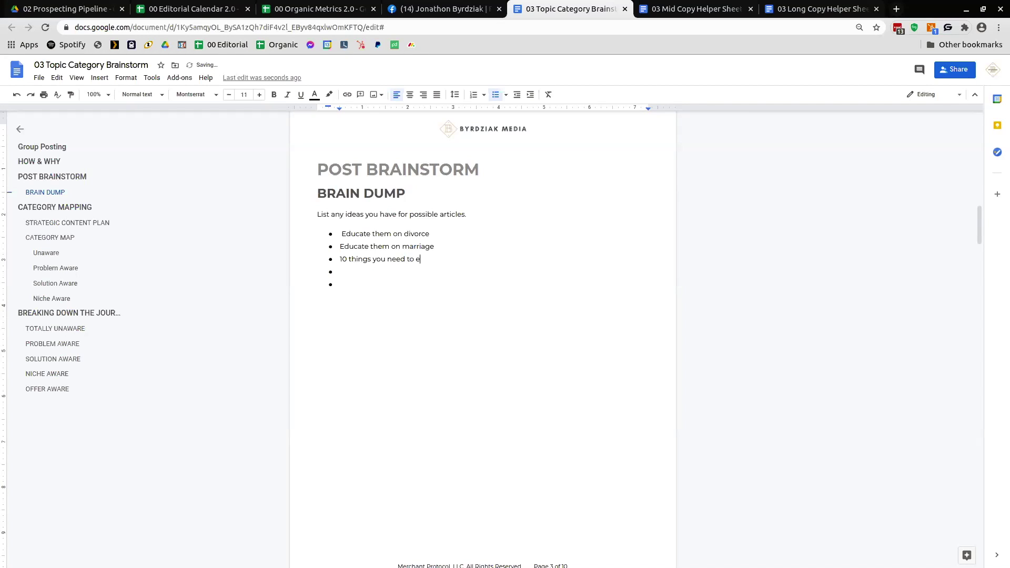
pyautogui.write('valuate in your potential spouse')
pyautogui.click(340, 271)
pyautogui.write('What to ')
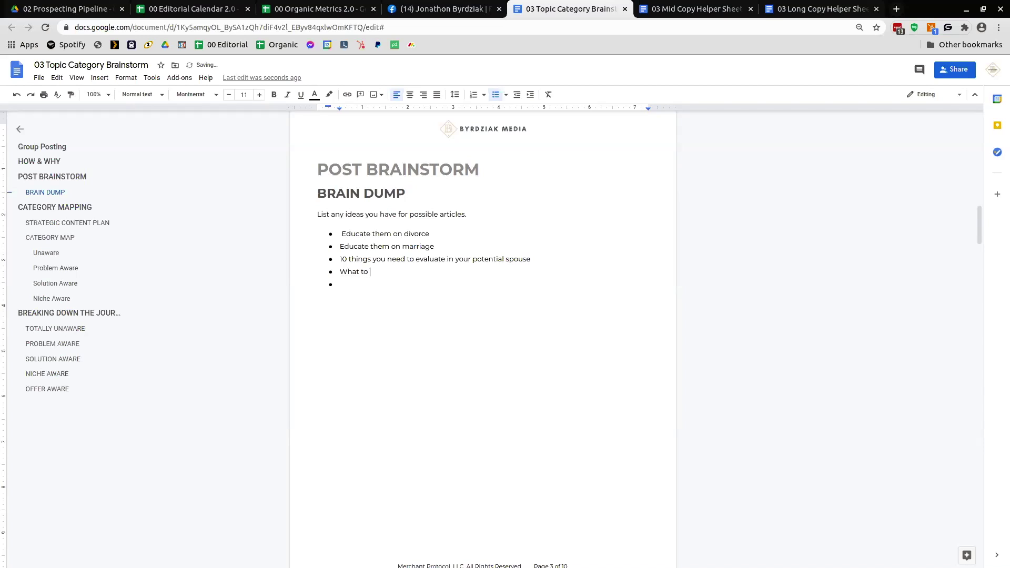
pyautogui.write('consider after divorce')
# Replace Marriage under Unaware with 'Optimizing their service', 'Referrals' and 'getting more reviews'
pyautogui.scroll(-9, 404, 408)
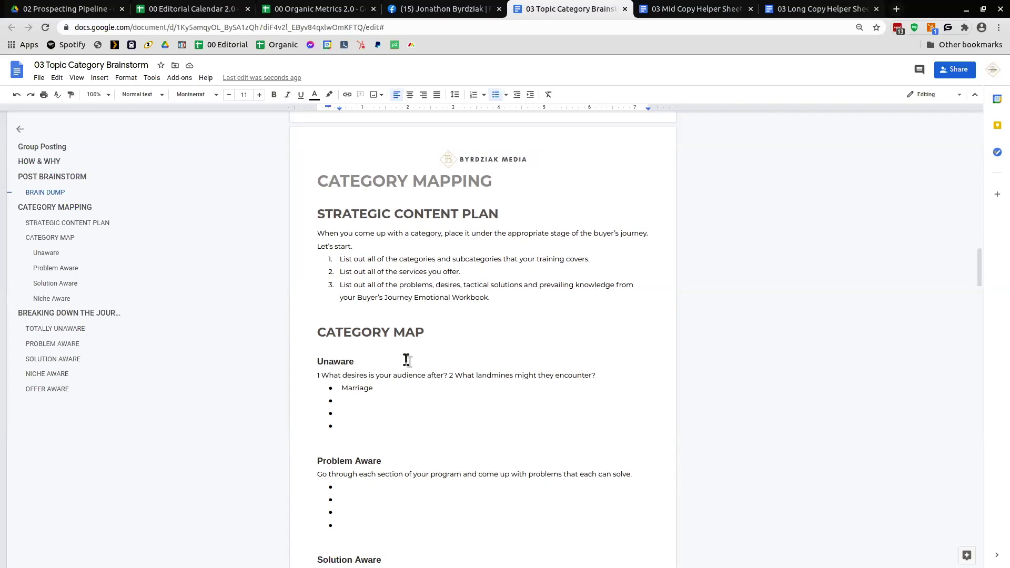
pyautogui.moveTo(339, 259); pyautogui.dragTo(594, 259)
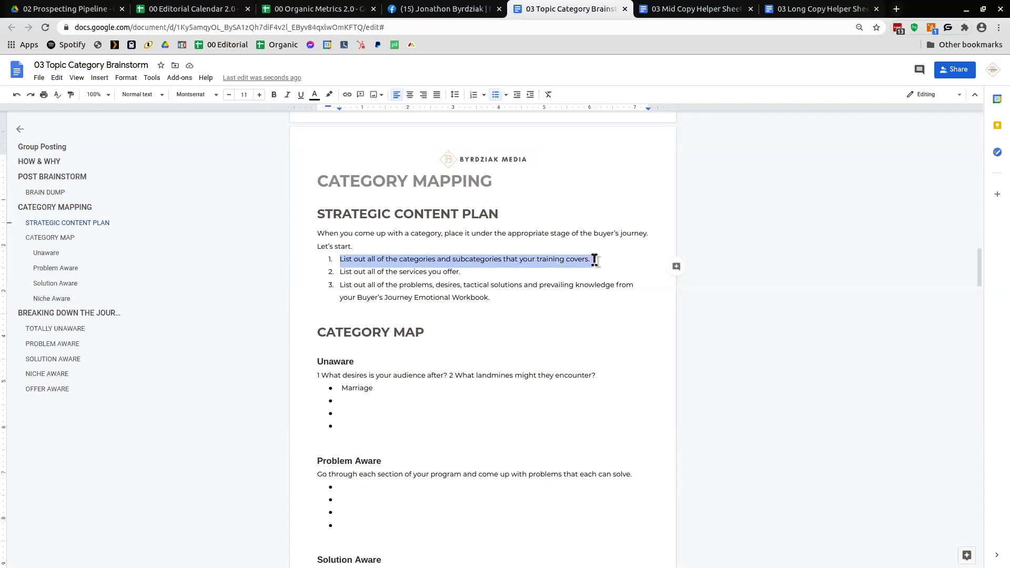
pyautogui.hotkey('ctrl', 'z')
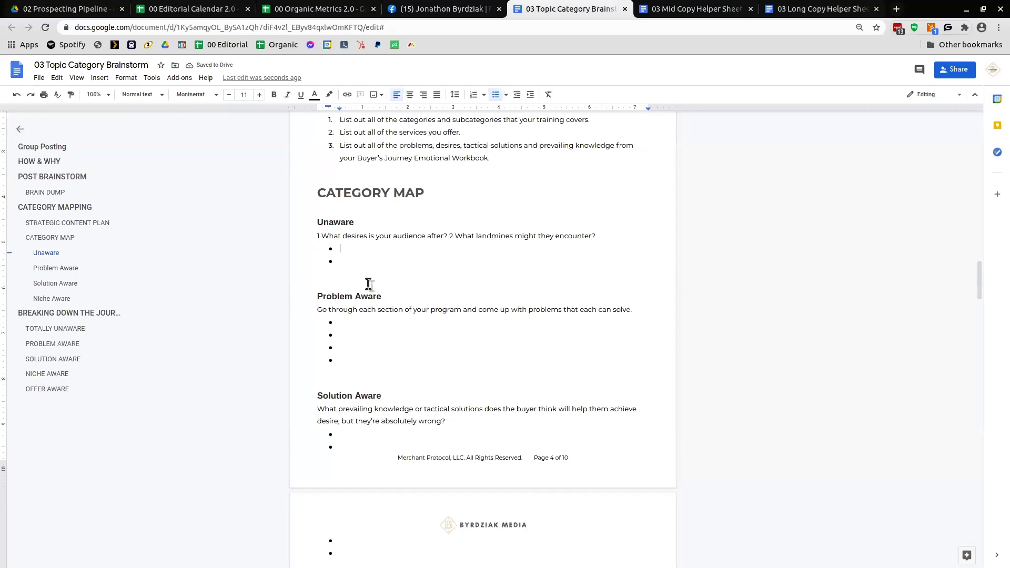
pyautogui.write('Optimizing their service')
pyautogui.press('Return')
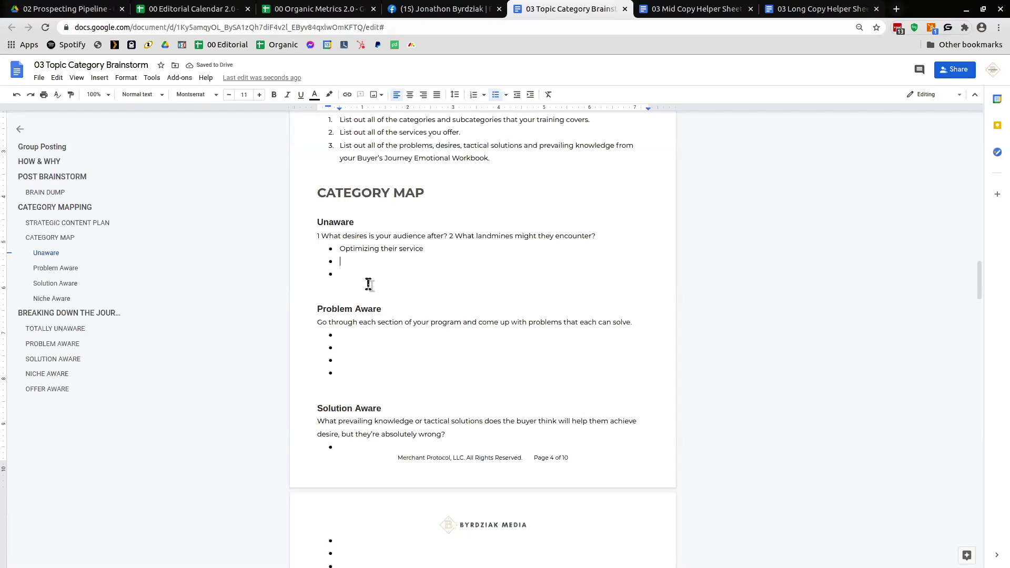
pyautogui.write('Referrals')
pyautogui.press('Return')
pyautogui.write('gettin')
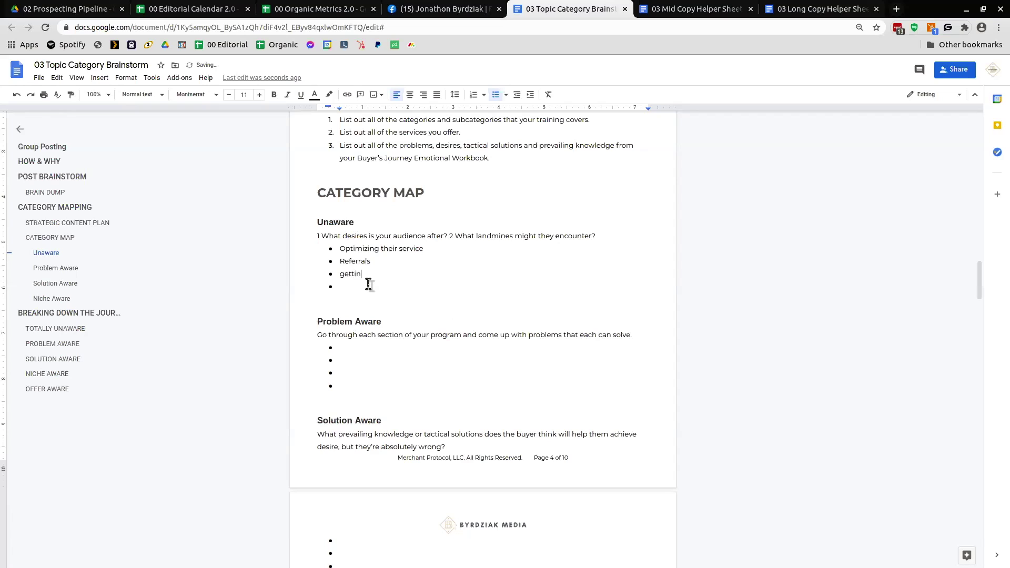
pyautogui.write('g more reviews')
# List 'Not enough referrals', 'competitors' and 'Mindset' under Problem Aware
pyautogui.press('Down')
pyautogui.press('Down')
pyautogui.press('Down')
pyautogui.press('Down')
pyautogui.press('Down')
pyautogui.write('Not enough referrals')
pyautogui.press('Down')
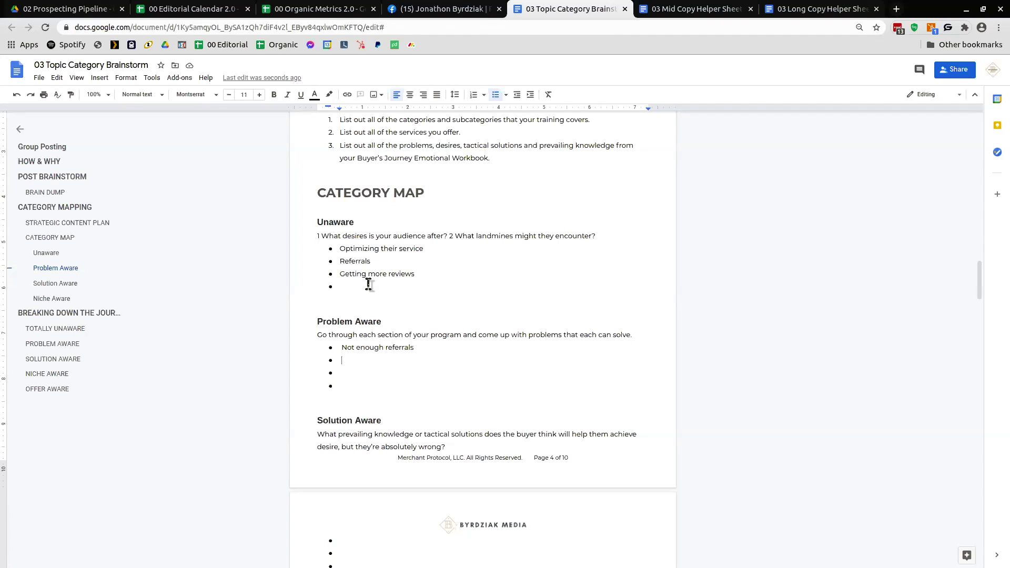
pyautogui.write('competitors')
pyautogui.press('Return')
pyautogui.write('Mindset')
pyautogui.press('Return')
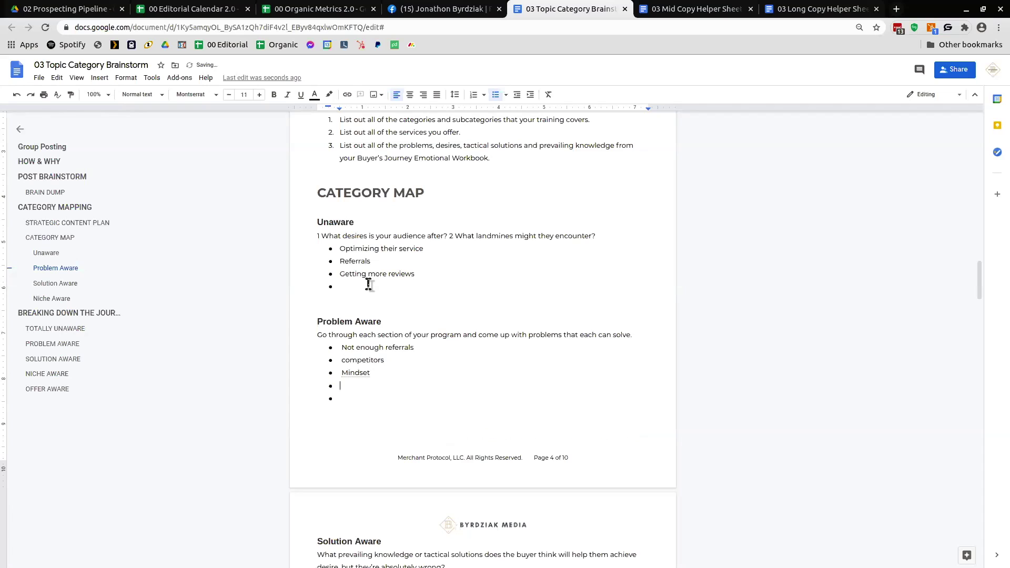
pyautogui.write('confuse')
# Add 'confused on direction' under Unaware and replace the stray 'confuse' with 'Not enough leads'
pyautogui.click(368, 286)
pyautogui.write('confused on direction')
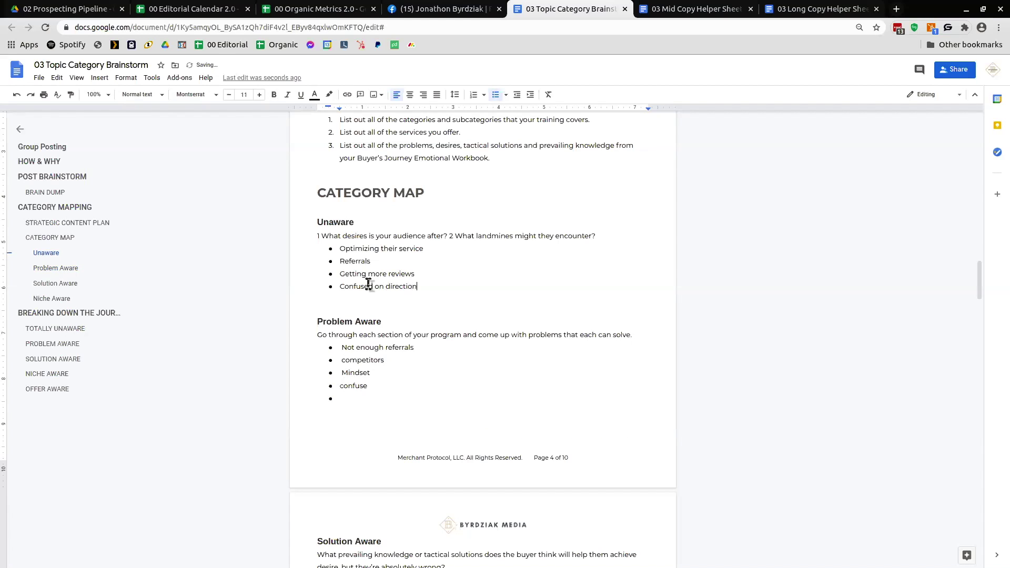
pyautogui.press('Down')
pyautogui.press('Down')
pyautogui.press('Down')
pyautogui.press('Down')
pyautogui.press('Down')
pyautogui.press('Down')
pyautogui.press('Down')
pyautogui.hotkey('shift', 'Home')
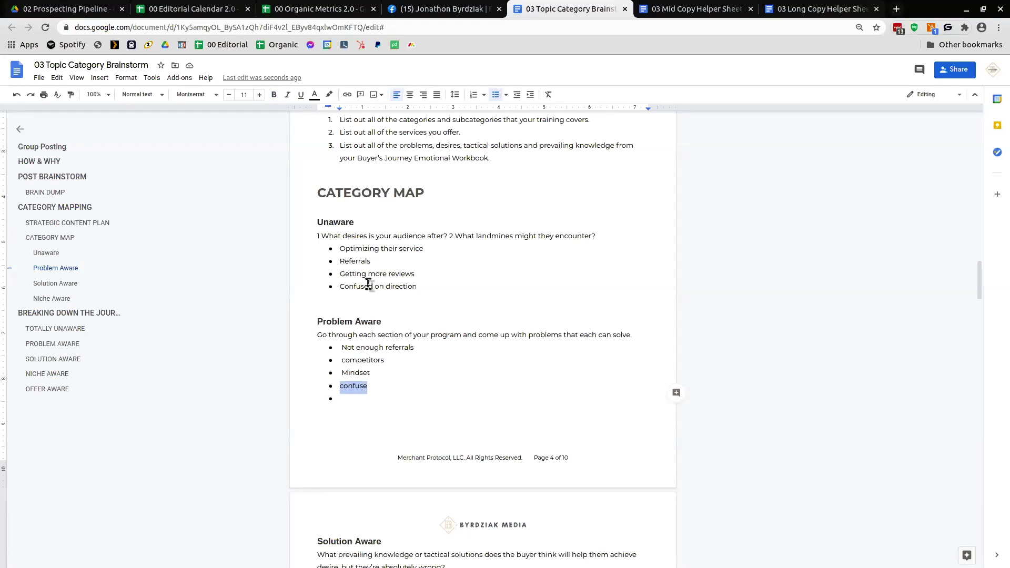
pyautogui.write('Not enough leads')
pyautogui.press('Down')
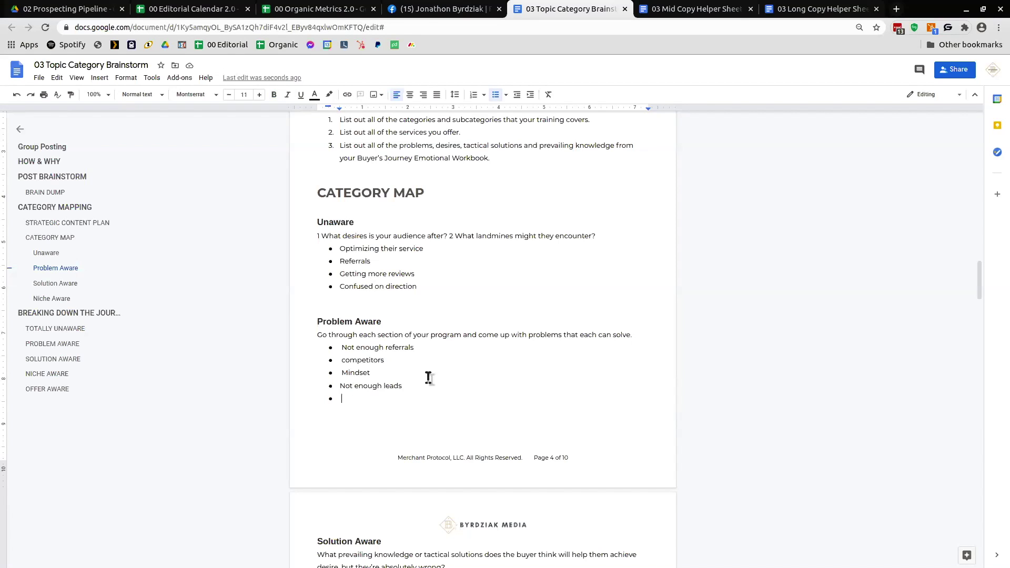
pyautogui.scroll(-2, 428, 376)
# Enter Seo, Paid ads, smm and sem as the first Solution Aware bullets
pyautogui.click(368, 499)
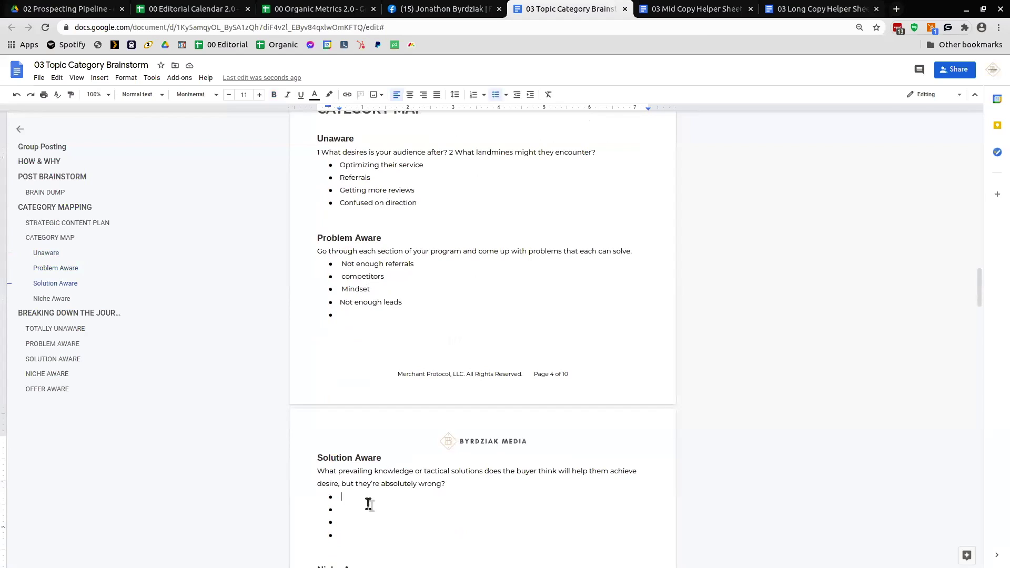
pyautogui.scroll(-2, 368, 505)
pyautogui.write('Seo')
pyautogui.press('Return')
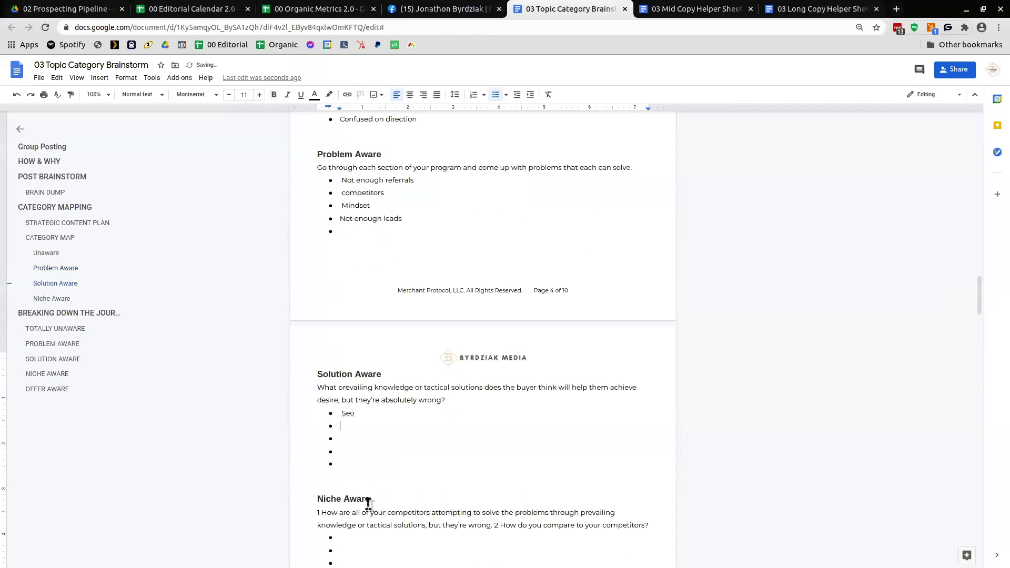
pyautogui.write('Paid ads')
pyautogui.press('Return')
pyautogui.write('social')
pyautogui.press('BackSpace')
pyautogui.press('BackSpace')
pyautogui.press('BackSpace')
pyautogui.press('BackSpace')
pyautogui.press('BackSpace')
pyautogui.write('mm')
pyautogui.press('Down')
pyautogui.write('sem')
# Finish the Solution Aware list with Messaging, mindset and therapist
pyautogui.press('Down')
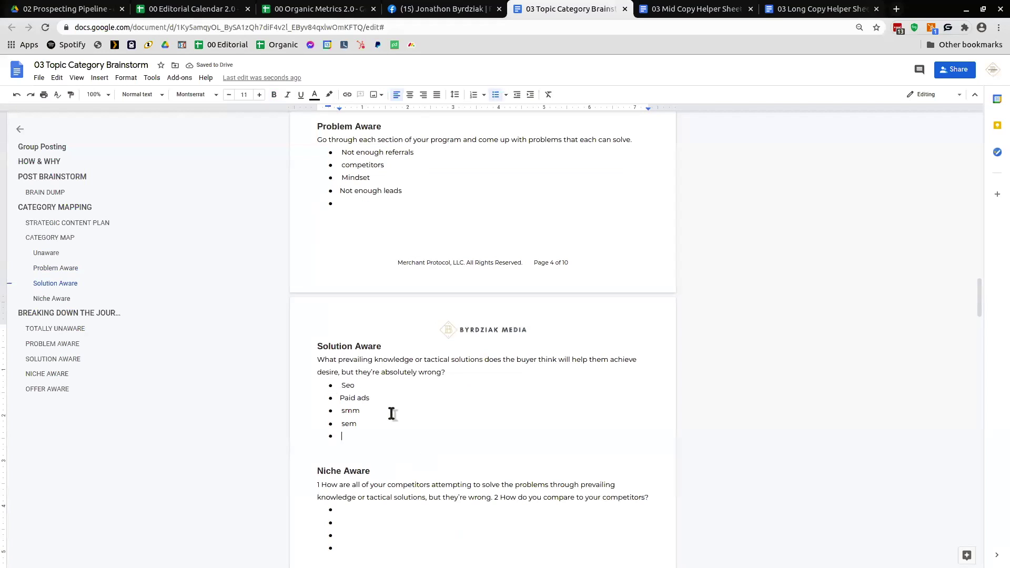
pyautogui.scroll(-1, 368, 447)
pyautogui.write('messenging')
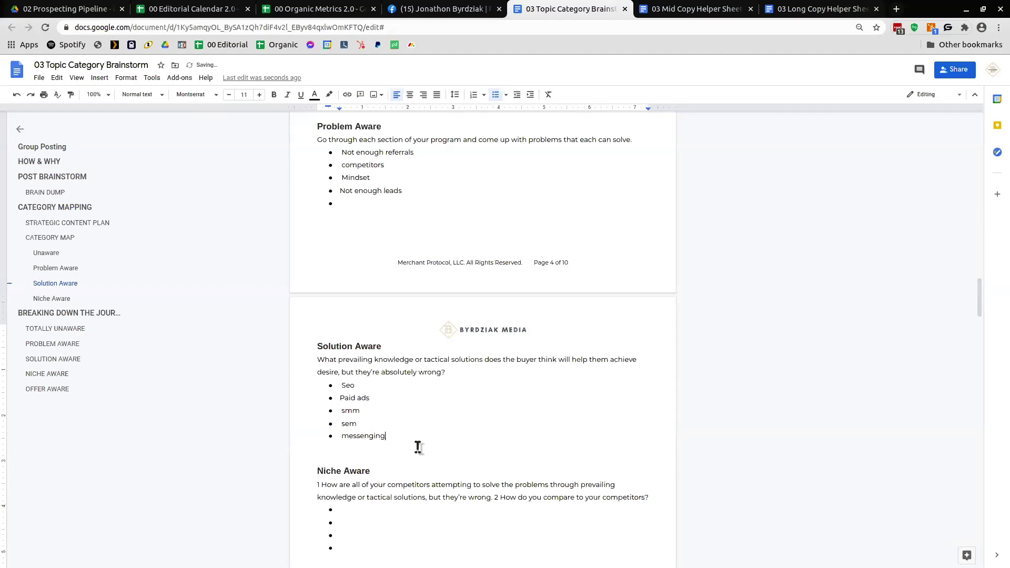
pyautogui.press('Return')
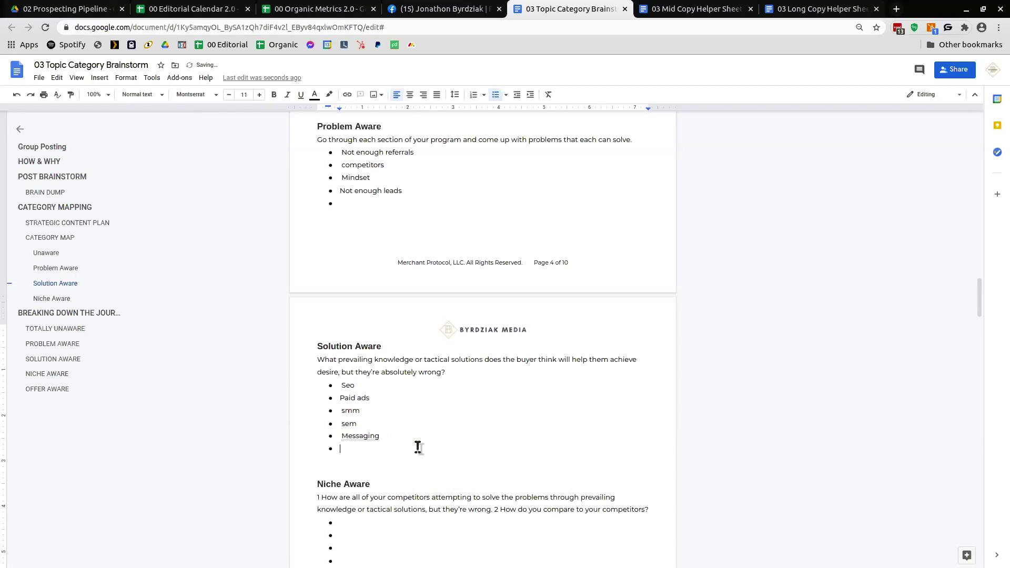
pyautogui.write('mindset')
pyautogui.press('Return')
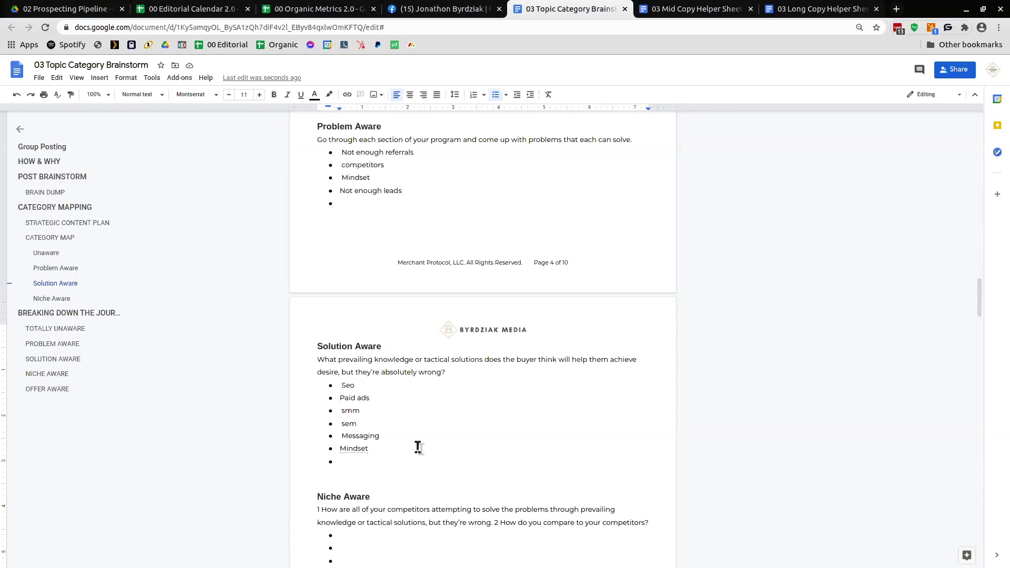
pyautogui.write('therapist')
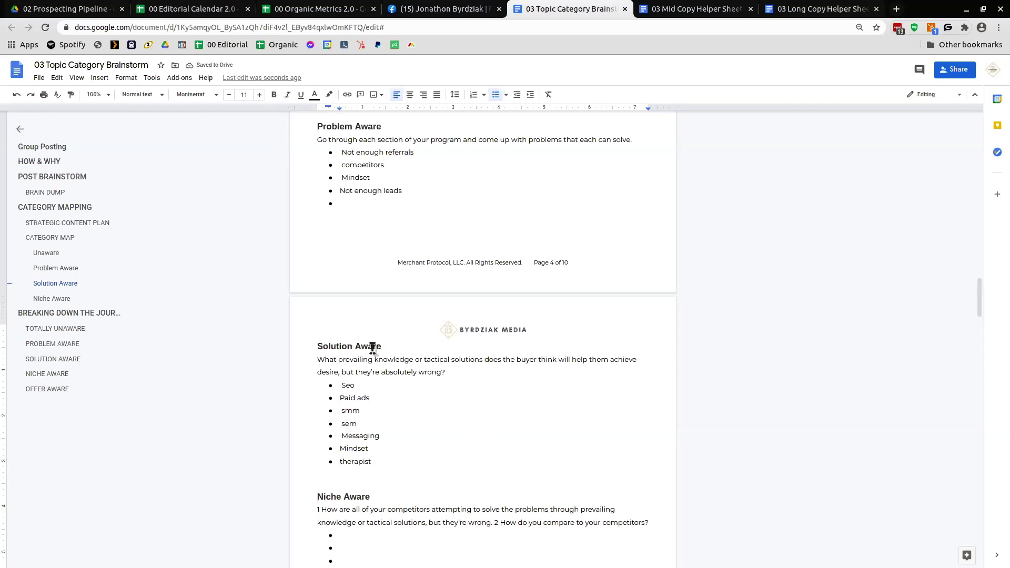
# Scroll back through the Problem Aware and Niche Aware lists to review them
pyautogui.scroll(1, 393, 417)
pyautogui.scroll(2, 393, 417)
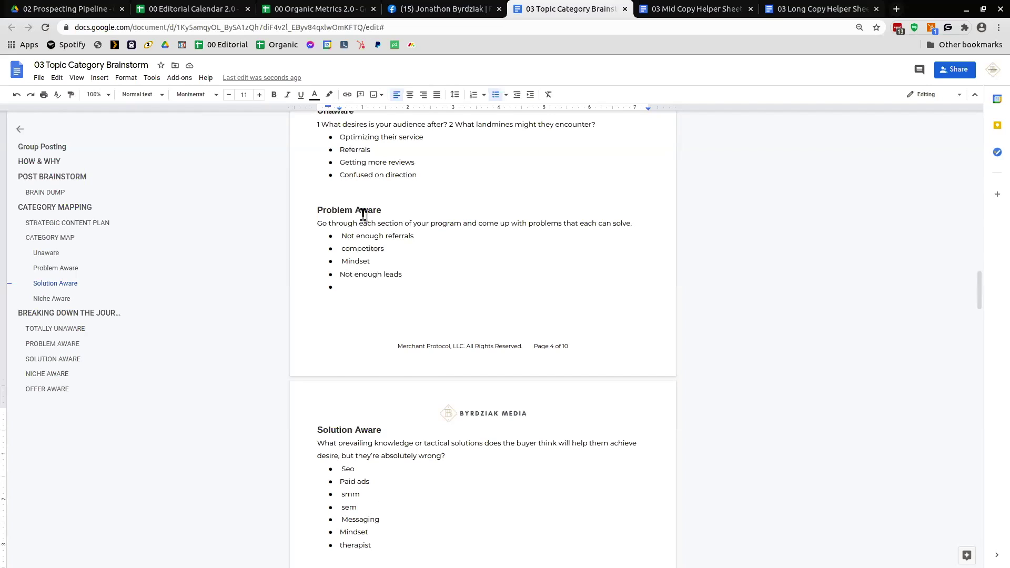
pyautogui.scroll(1, 384, 276)
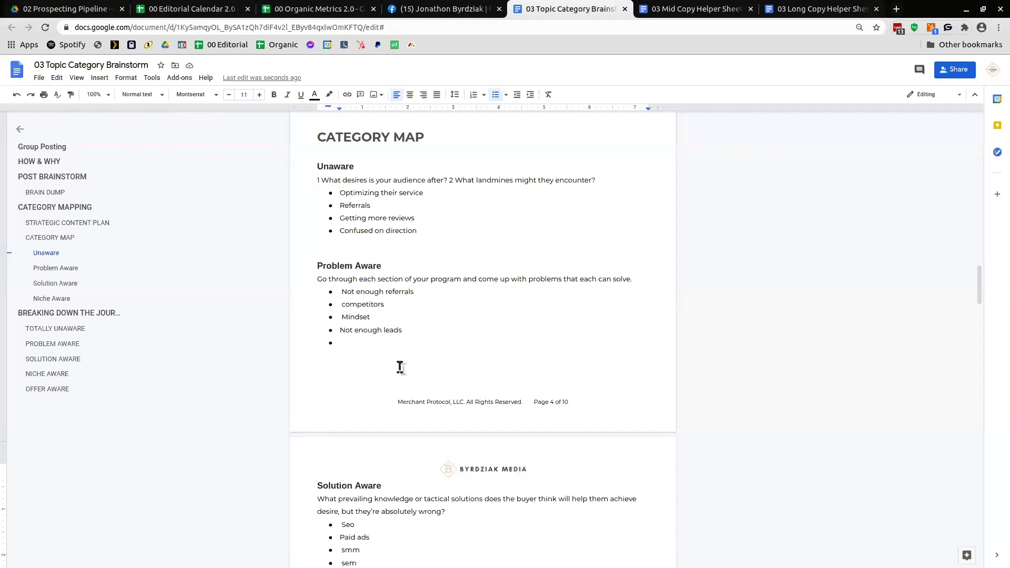
pyautogui.click(351, 292)
pyautogui.scroll(-4, 370, 352)
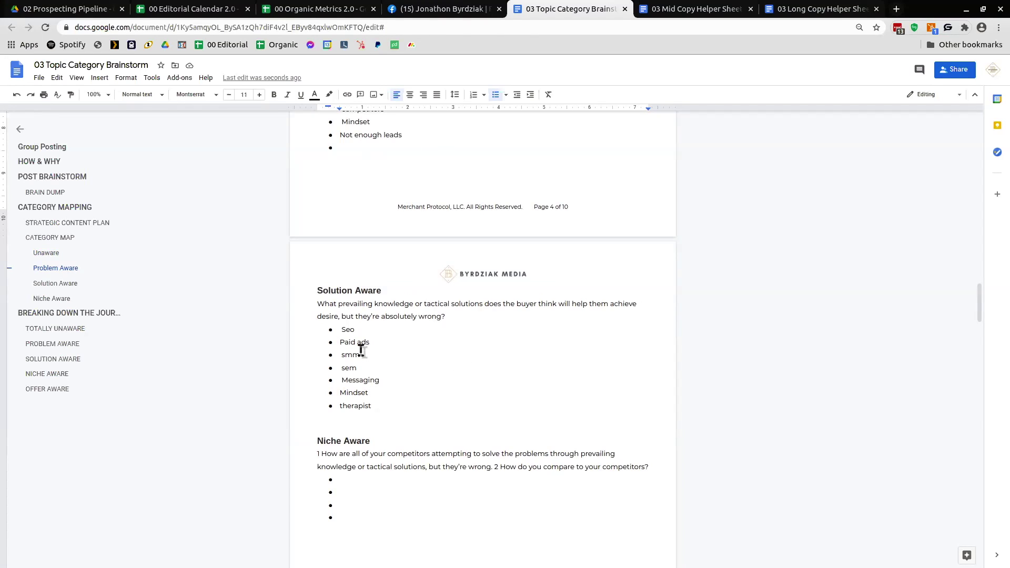
pyautogui.scroll(-3, 360, 349)
pyautogui.click(363, 319)
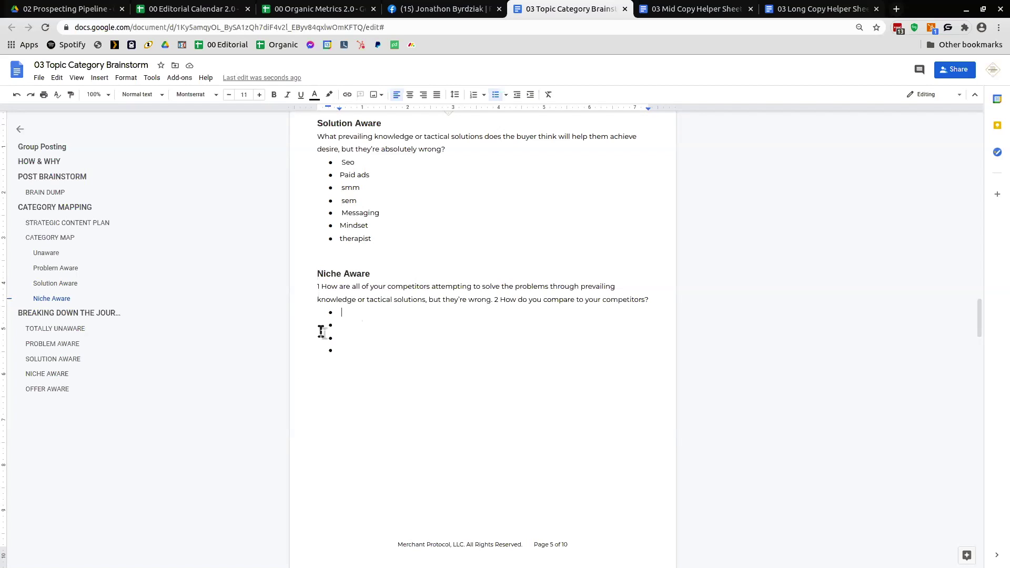
pyautogui.scroll(-3, 374, 383)
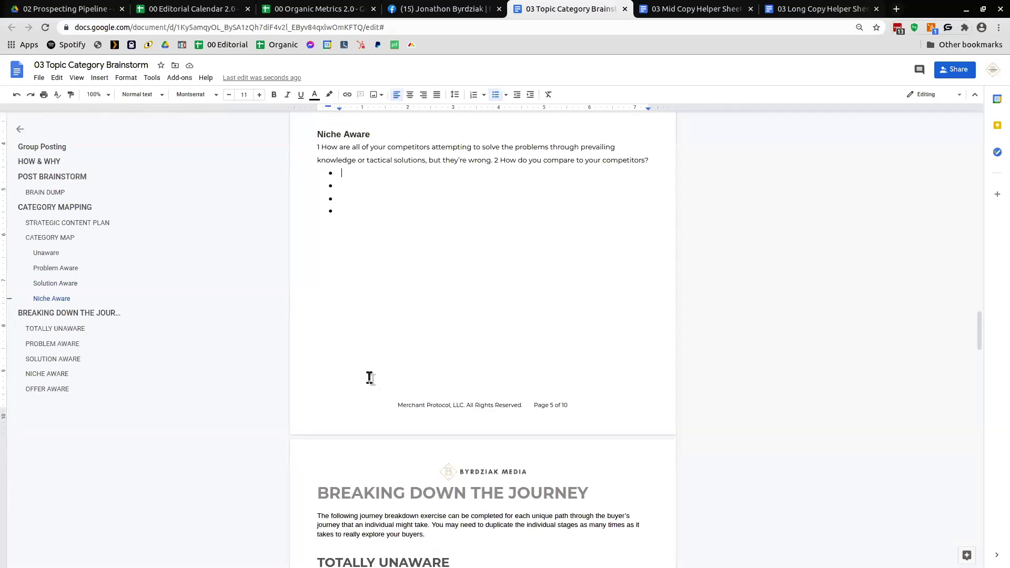
pyautogui.scroll(5, 370, 377)
pyautogui.scroll(4, 370, 385)
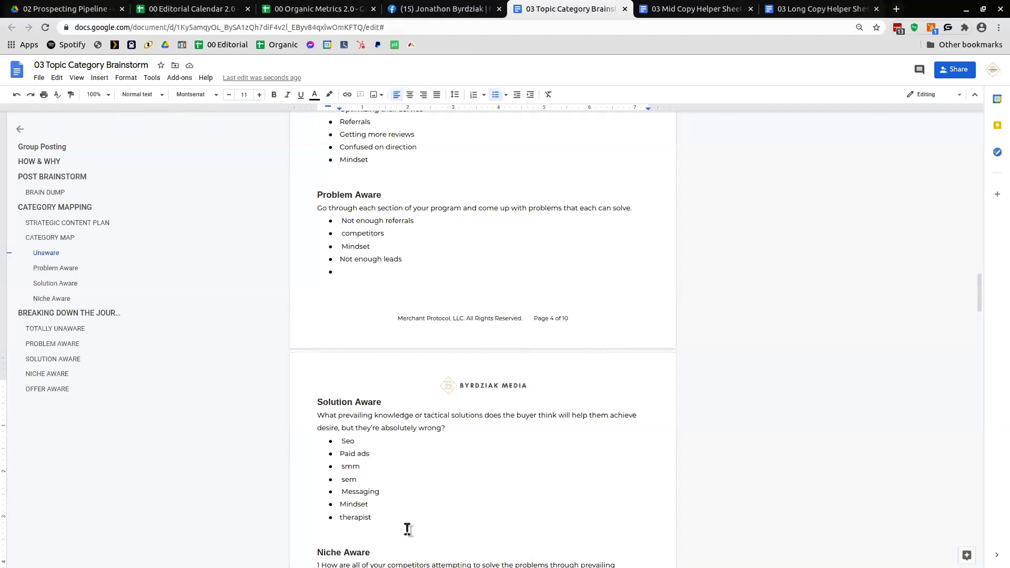
pyautogui.scroll(-6, 399, 494)
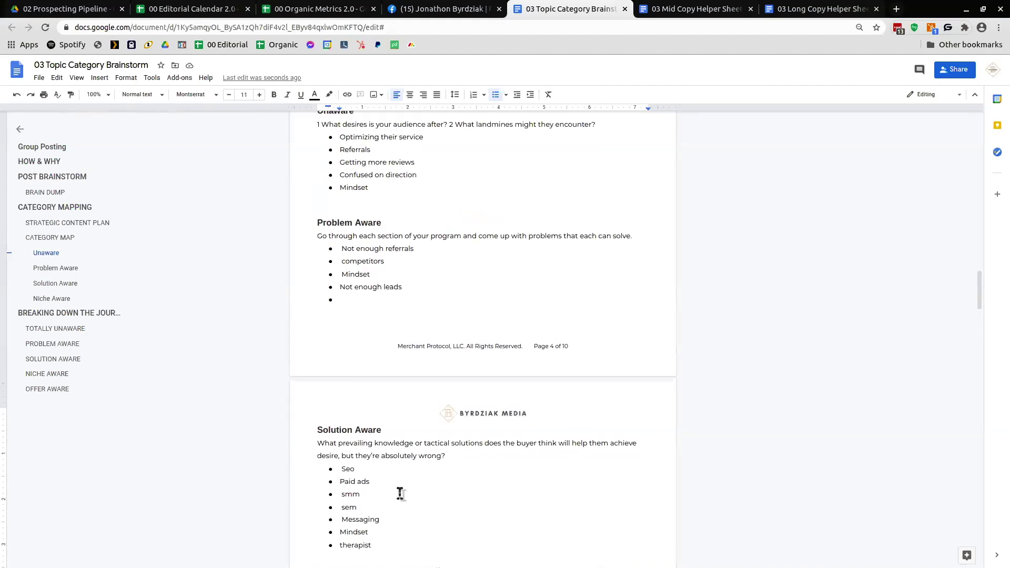
# Add an indented sub-bullet under Seo, then move down to the Breaking Down the Journey page
pyautogui.click(362, 136)
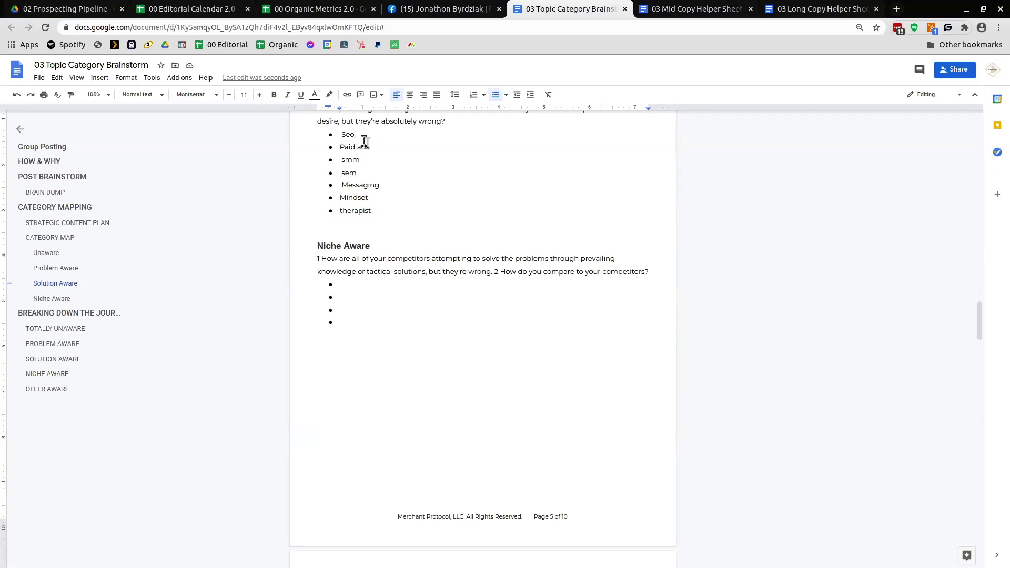
pyautogui.press('Return')
pyautogui.press('Tab')
pyautogui.scroll(-4, 374, 339)
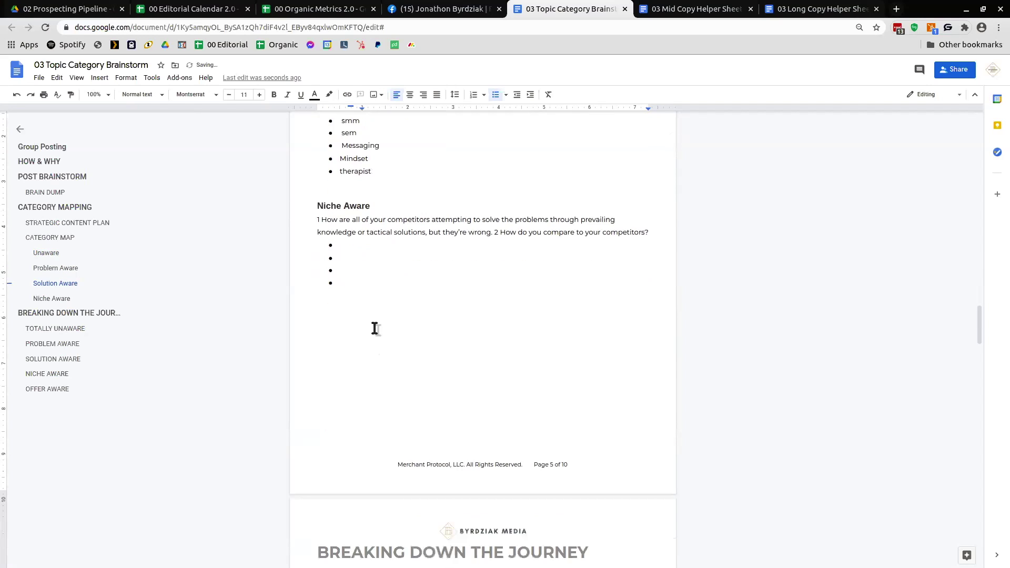
pyautogui.scroll(-4, 379, 343)
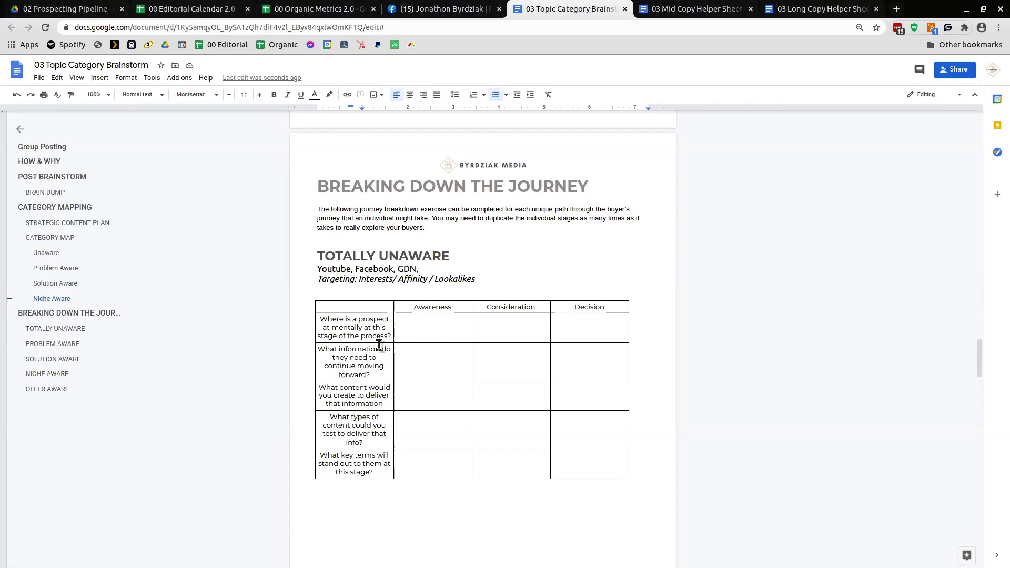
# Fill the first I'm Aware cell with 'That I have a lot of bills to pay and it's eating up my profit'
pyautogui.scroll(-6, 583, 428)
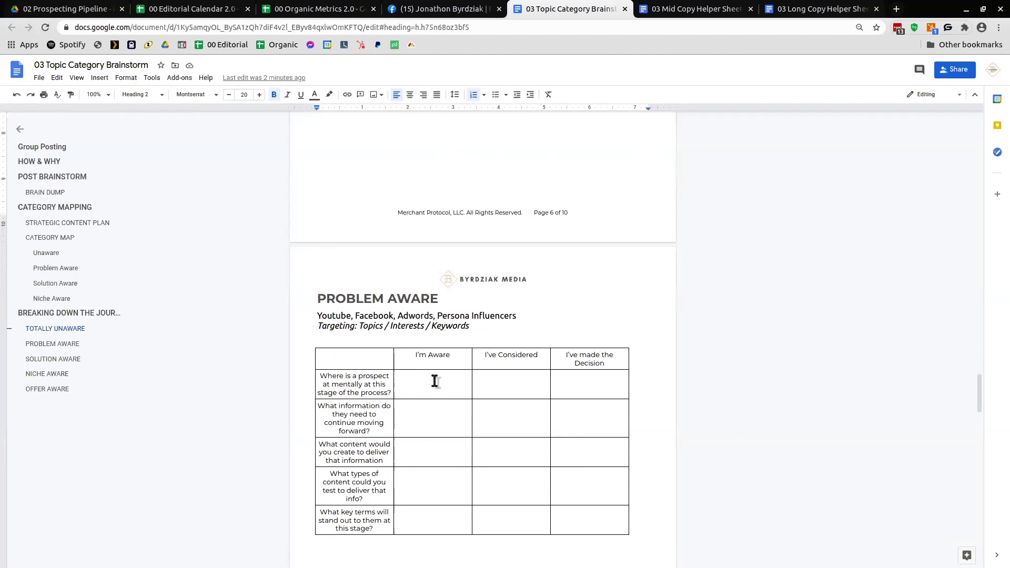
pyautogui.click(433, 379)
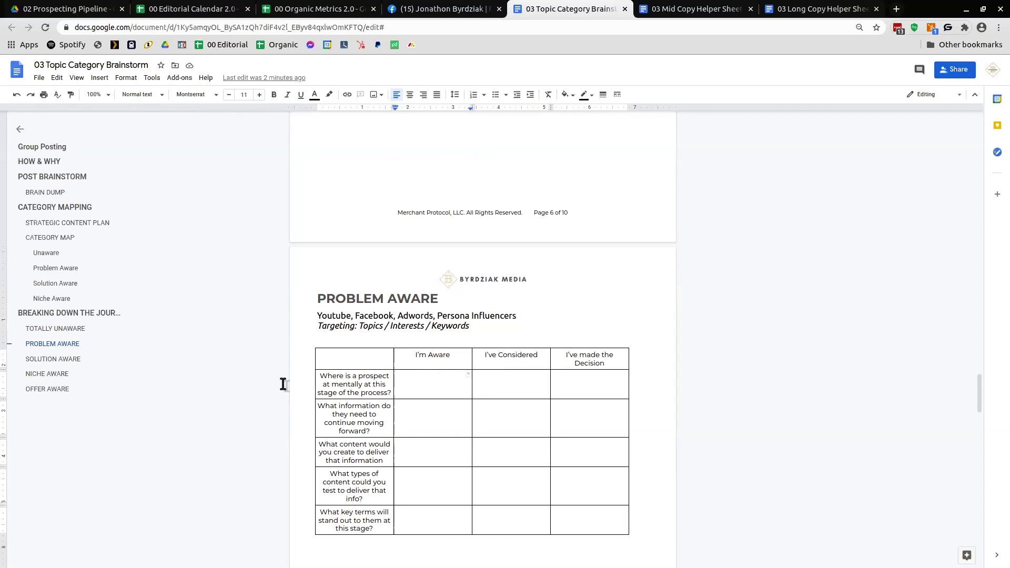
pyautogui.click(321, 378)
pyautogui.moveTo(358, 385); pyautogui.dragTo(382, 395)
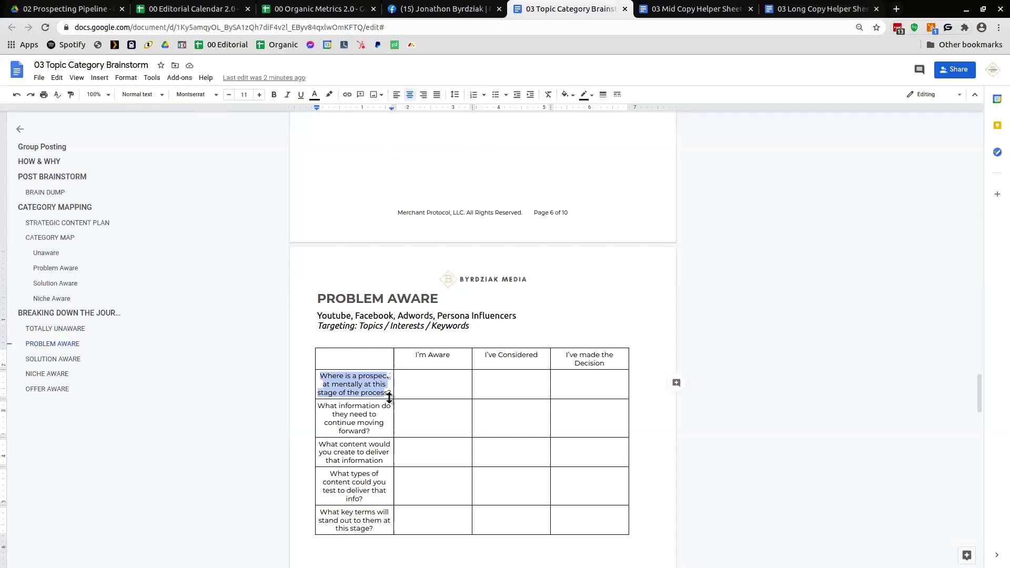
pyautogui.click(421, 387)
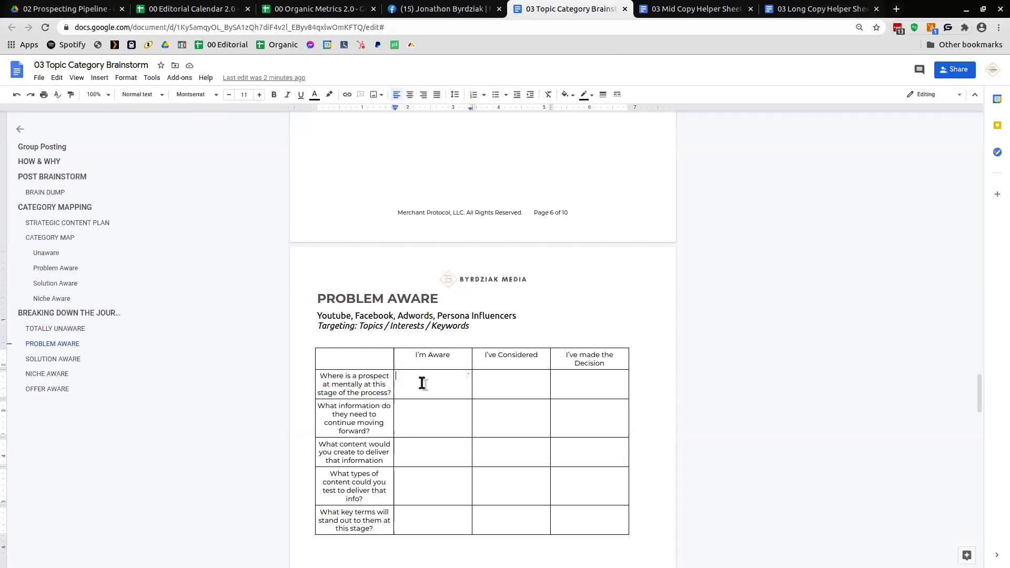
pyautogui.click(410, 355)
pyautogui.click(430, 380)
pyautogui.write('That I have a lot')
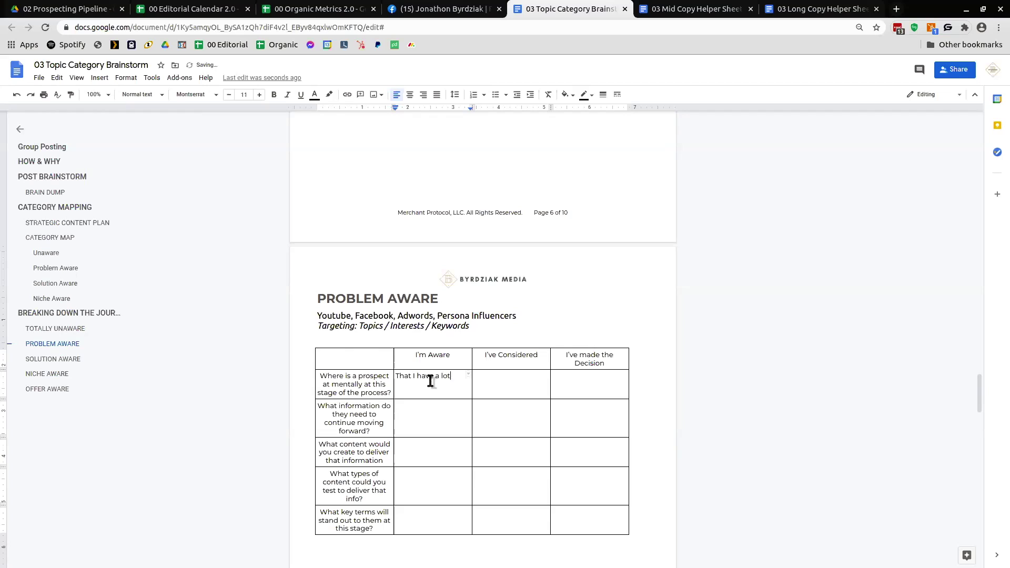
pyautogui.write(" of bills to pay and it's eating up my profit")
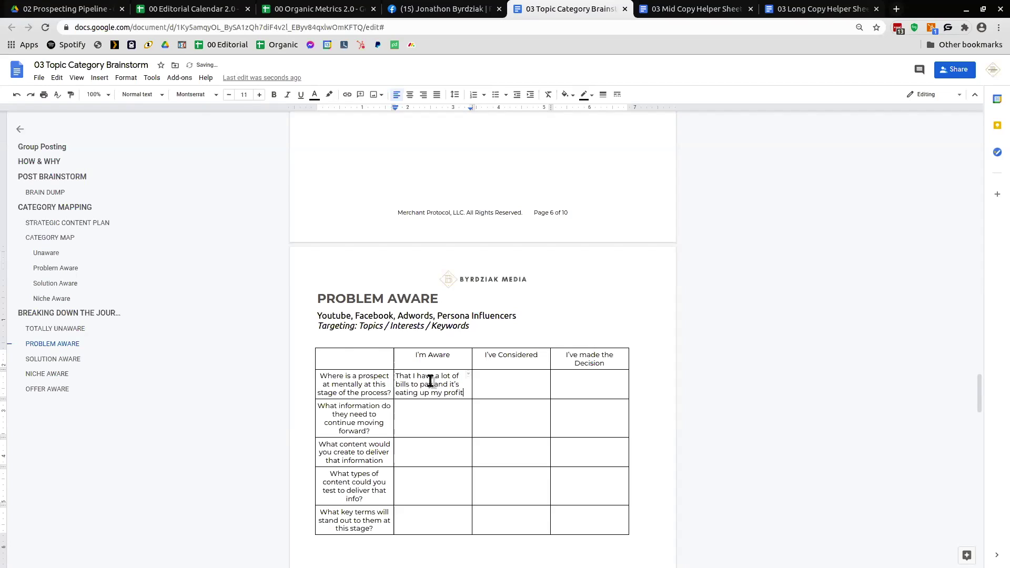
pyautogui.press('Tab')
# Fill the I've Considered cell with 'I've considered cutting services and maybe getting a loan'
pyautogui.write("I've considered")
pyautogui.rightClick(514, 401)
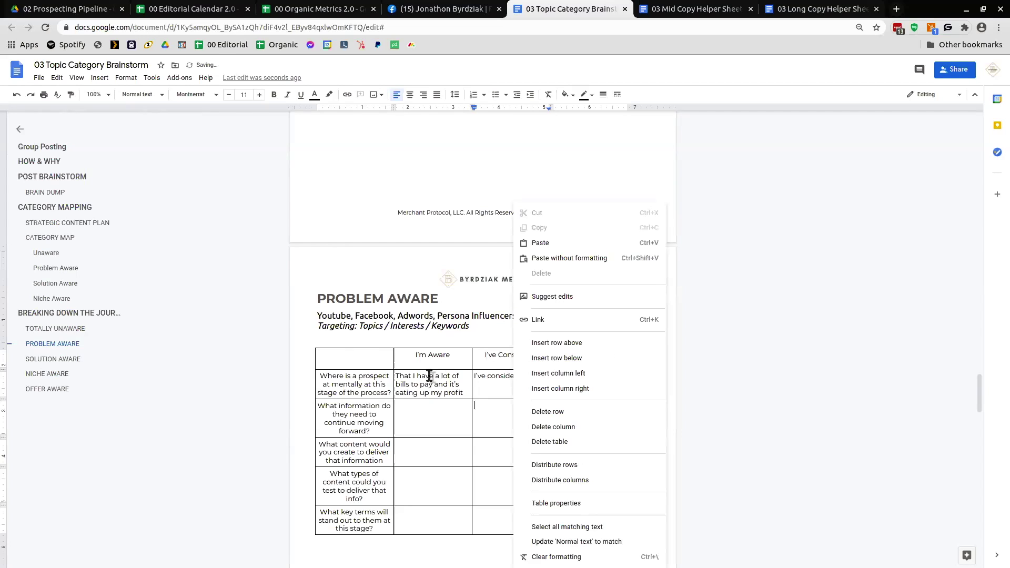
pyautogui.click(429, 375)
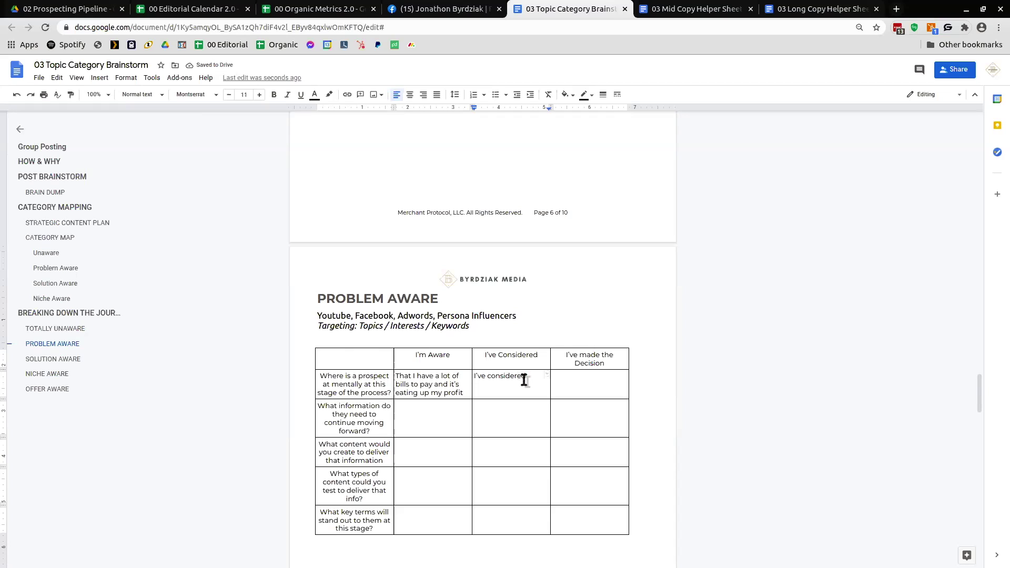
pyautogui.moveTo(524, 380); pyautogui.dragTo(564, 389)
pyautogui.press('BackSpace')
pyautogui.write('cutting services and ')
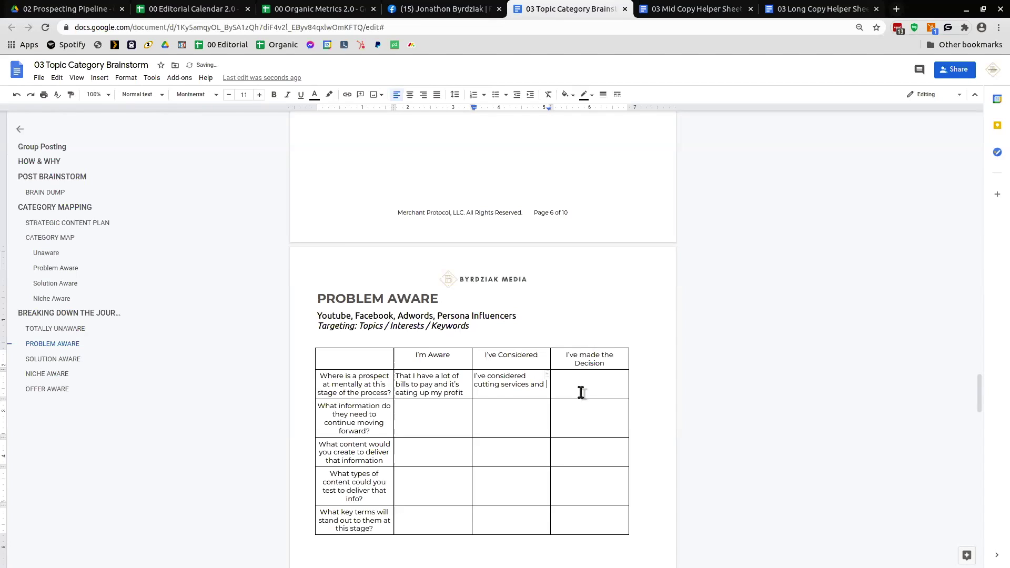
pyautogui.write('maybe getting a loan')
# Fill the Decision cell with 'That I need to do something about my bloated costs'
pyautogui.click(580, 392)
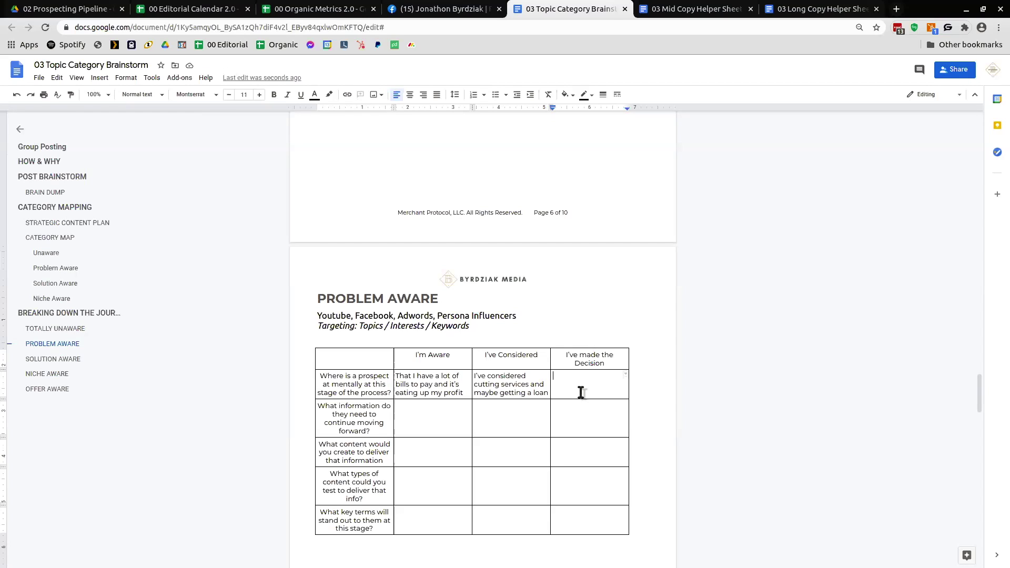
pyautogui.write('That I need to do something about my bloated costs')
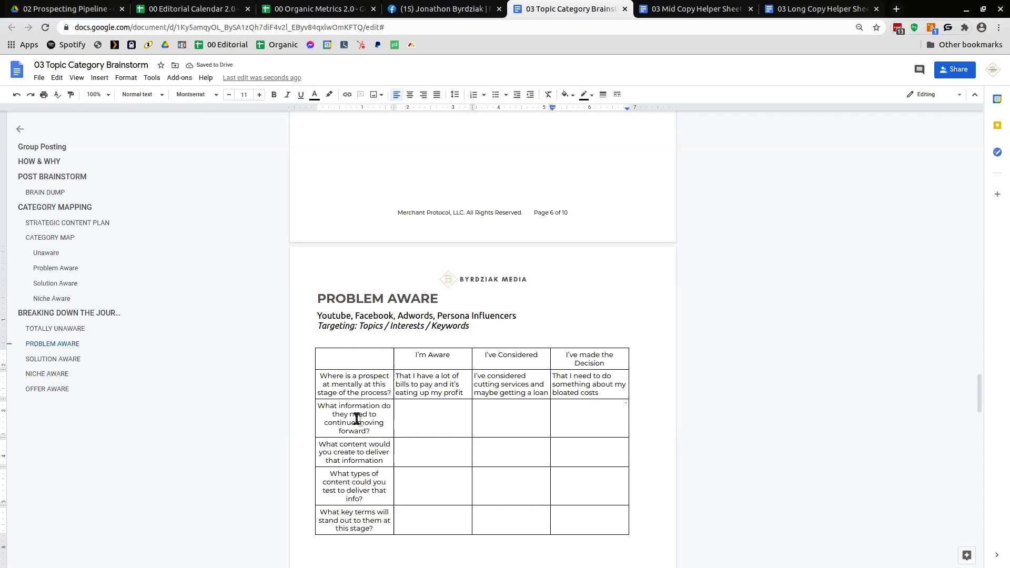
pyautogui.press('Down')
pyautogui.click(430, 419)
pyautogui.click(406, 378)
pyautogui.moveTo(399, 379); pyautogui.dragTo(456, 392)
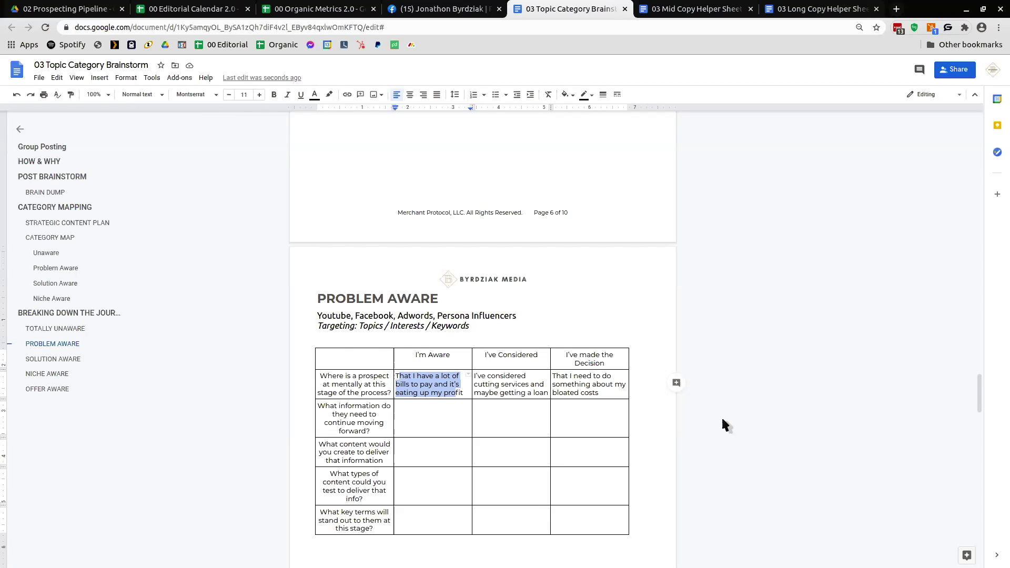
pyautogui.scroll(-8, 425, 383)
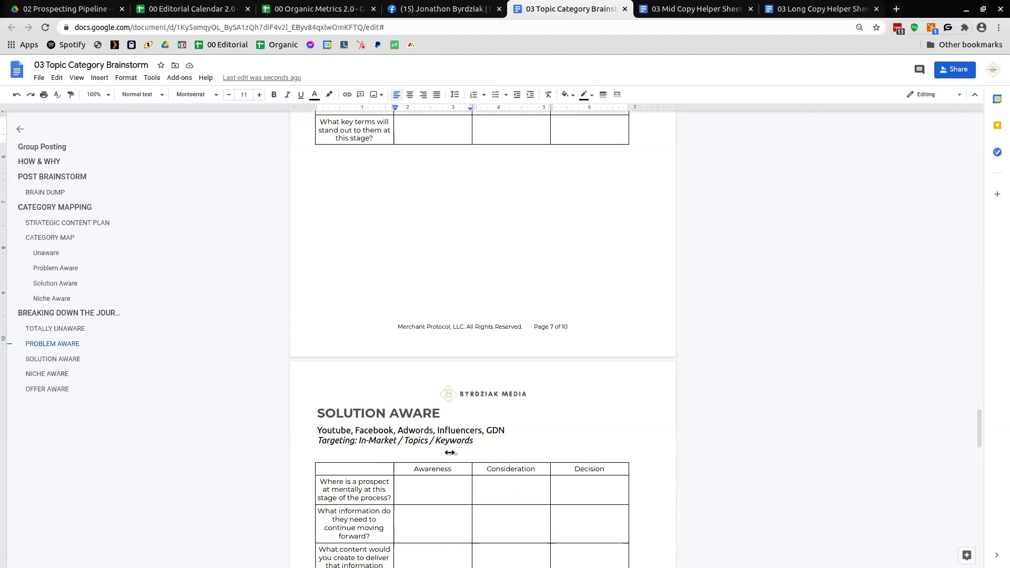
pyautogui.scroll(6, 446, 508)
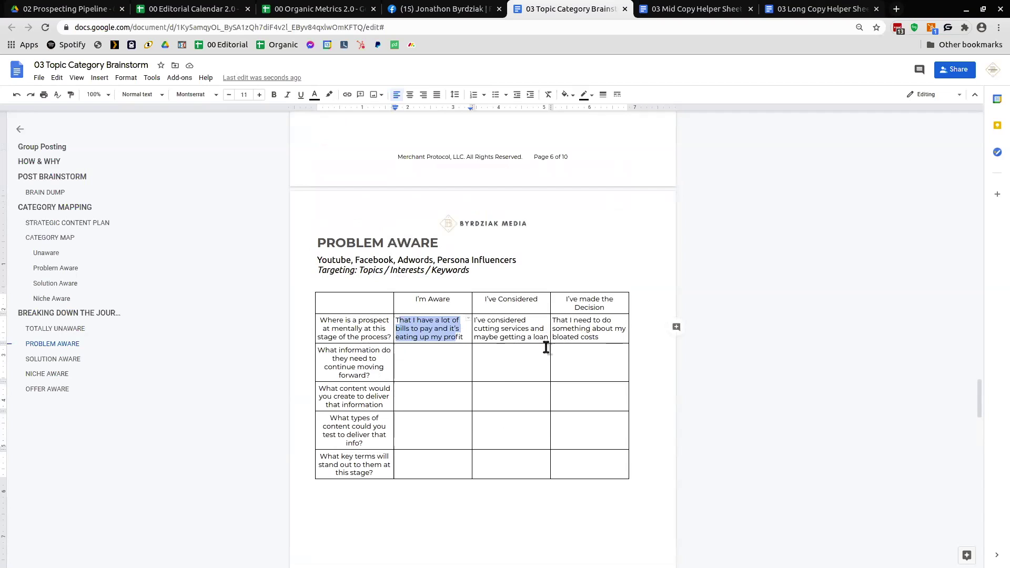
pyautogui.click(418, 359)
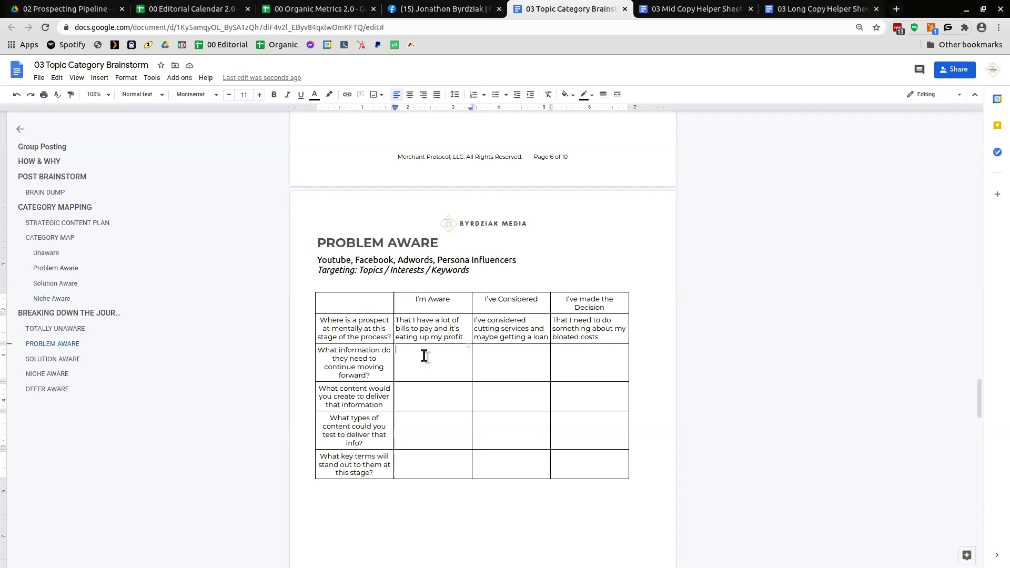
# Enter 'Statistic to show them how quickly a drip becomes a bucket' in the second row's I'm Aware cell
pyautogui.write('Statistic to show them how quickly a drip becomes a bucket')
pyautogui.press('Return')
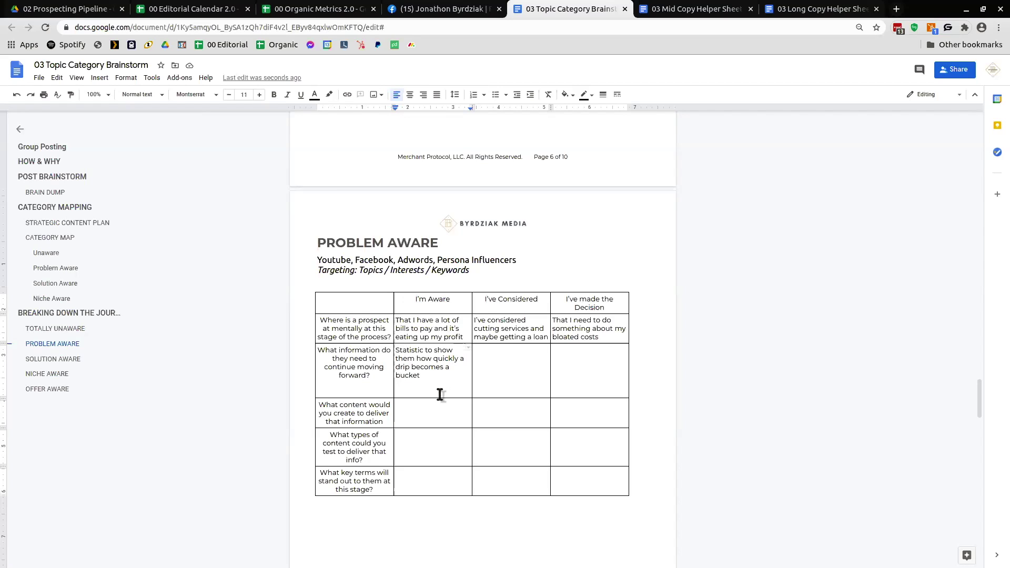
# Fill the second row's I've Considered cell with 'The pain of dragging your feet and what it's actually costing you'
pyautogui.click(507, 361)
pyautogui.write('How')
pyautogui.press('BackSpace')
pyautogui.press('BackSpace')
pyautogui.press('BackSpace')
pyautogui.press('BackSpace')
pyautogui.write('The pain of dragging your ')
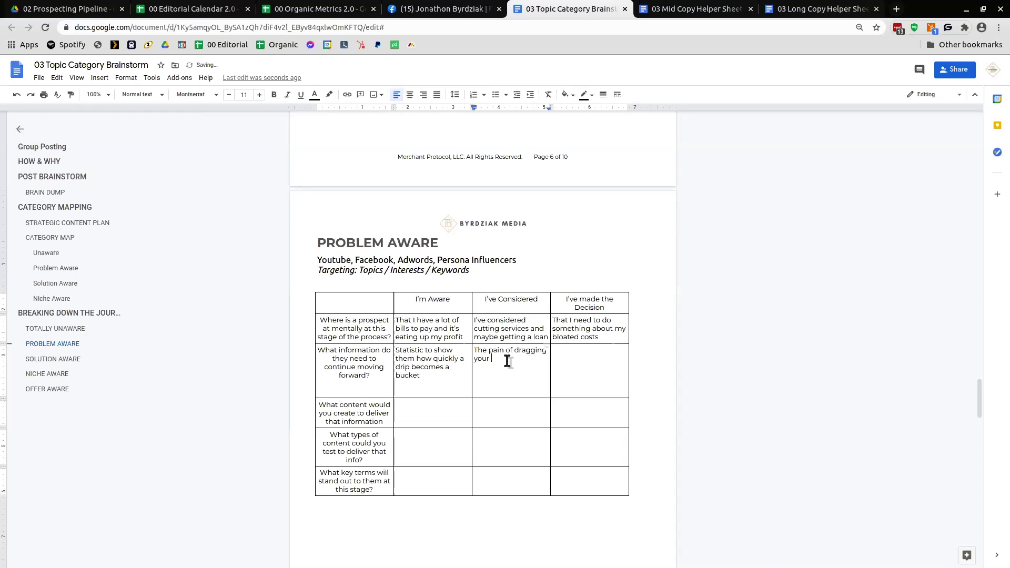
pyautogui.write("feet and what it's actually costing you")
pyautogui.press('Tab')
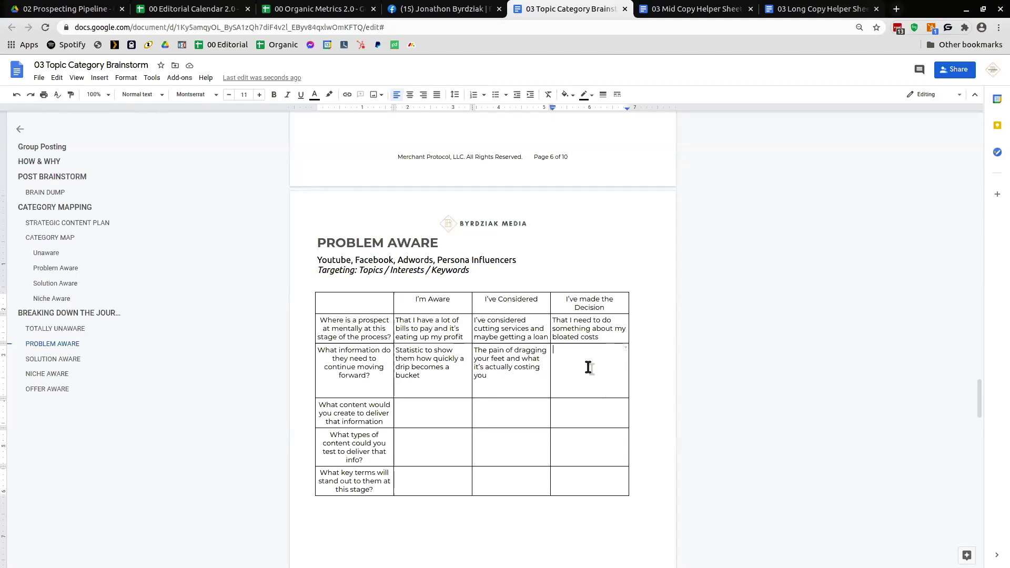
# Paste 'Checklist of average savings' into the What content I'm Aware cell, then change Checklist to 'Worksheet'
pyautogui.click(410, 413)
pyautogui.moveTo(319, 405); pyautogui.dragTo(383, 421)
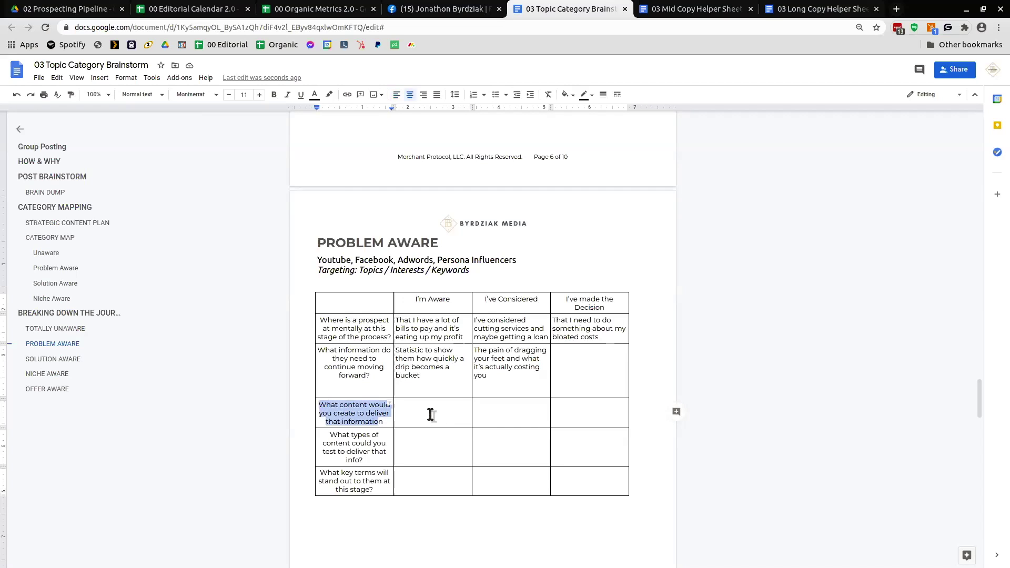
pyautogui.click(430, 415)
pyautogui.click(428, 411)
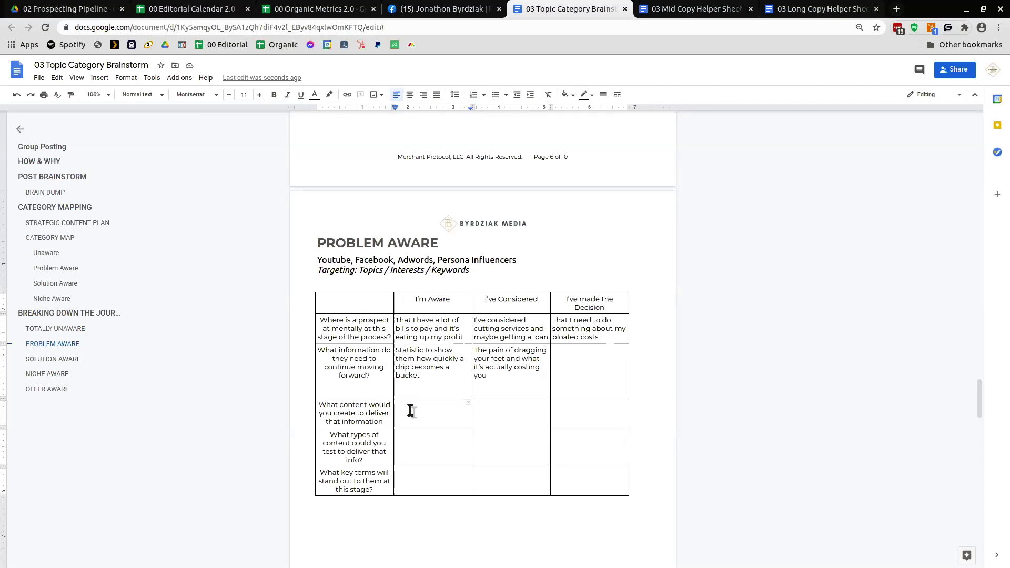
pyautogui.write('Checklist of average savings')
pyautogui.moveTo(431, 374); pyautogui.dragTo(401, 351)
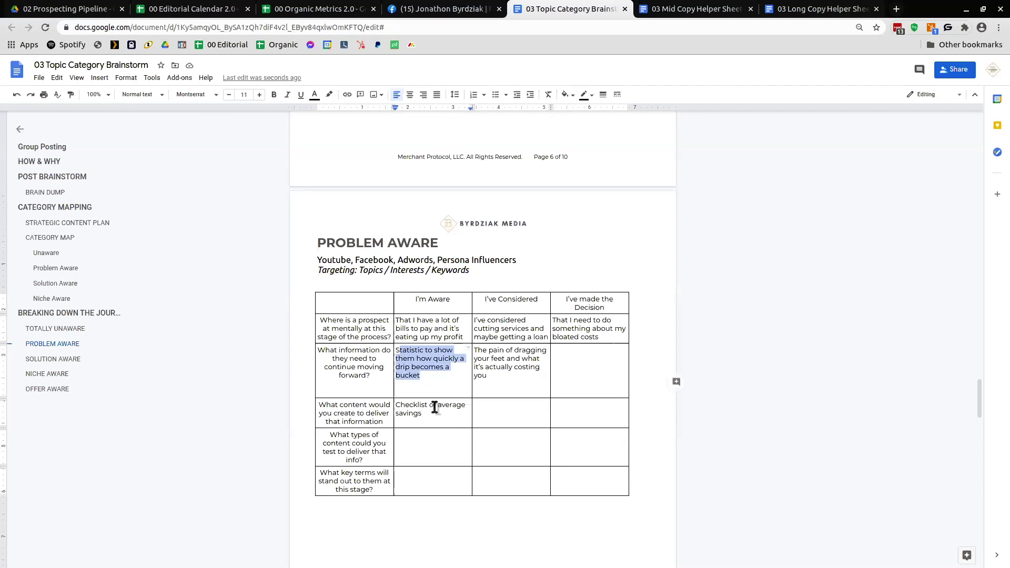
pyautogui.click(436, 415)
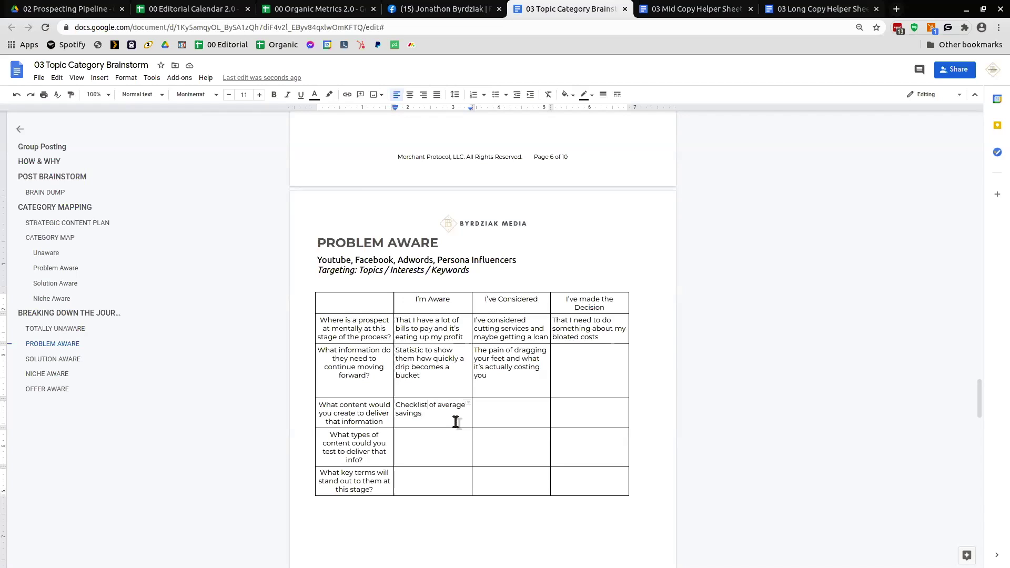
pyautogui.hotkey('ctrl', 'shift', 'Left')
pyautogui.write('Worksheet')
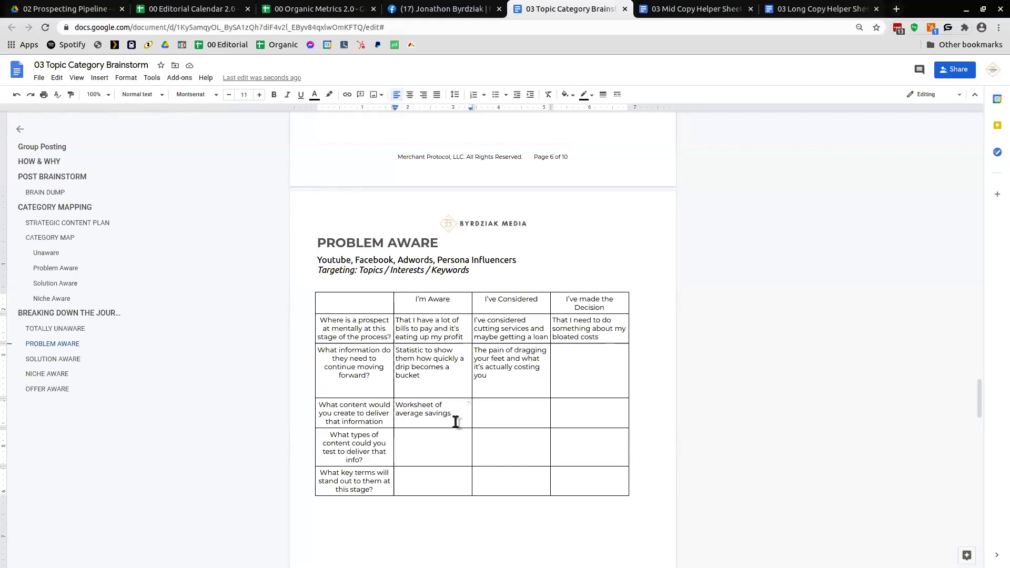
pyautogui.moveTo(401, 321); pyautogui.dragTo(437, 330)
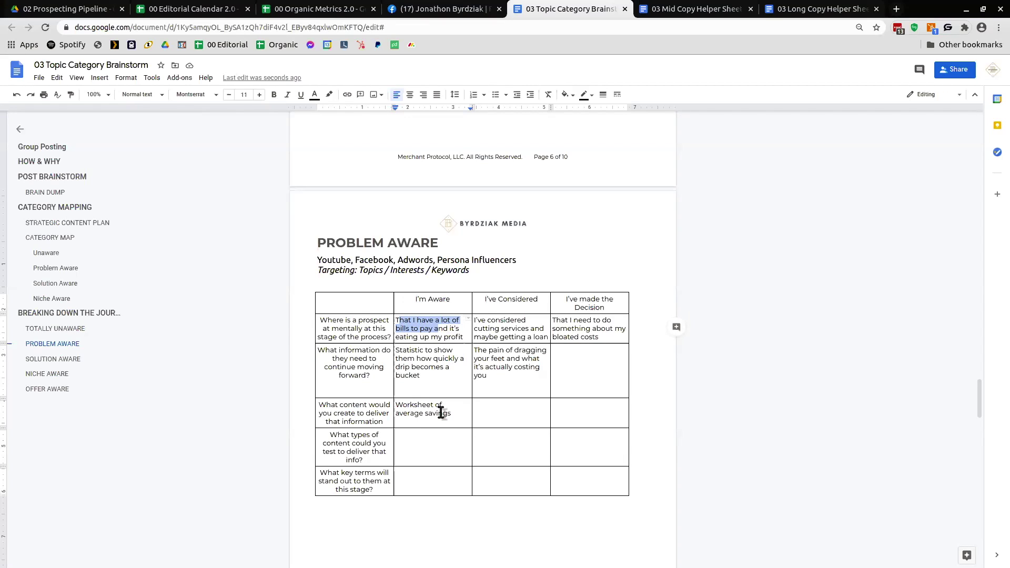
# Add a new line in the Problem Aware table and start the content-types-to-test entry
pyautogui.click(448, 453)
pyautogui.press('Return')
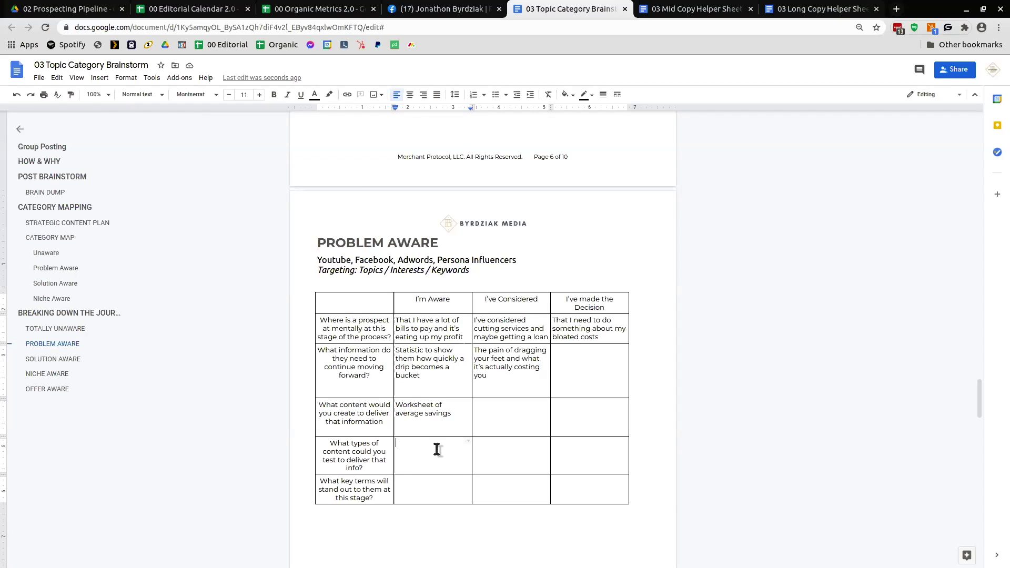
pyautogui.click(410, 454)
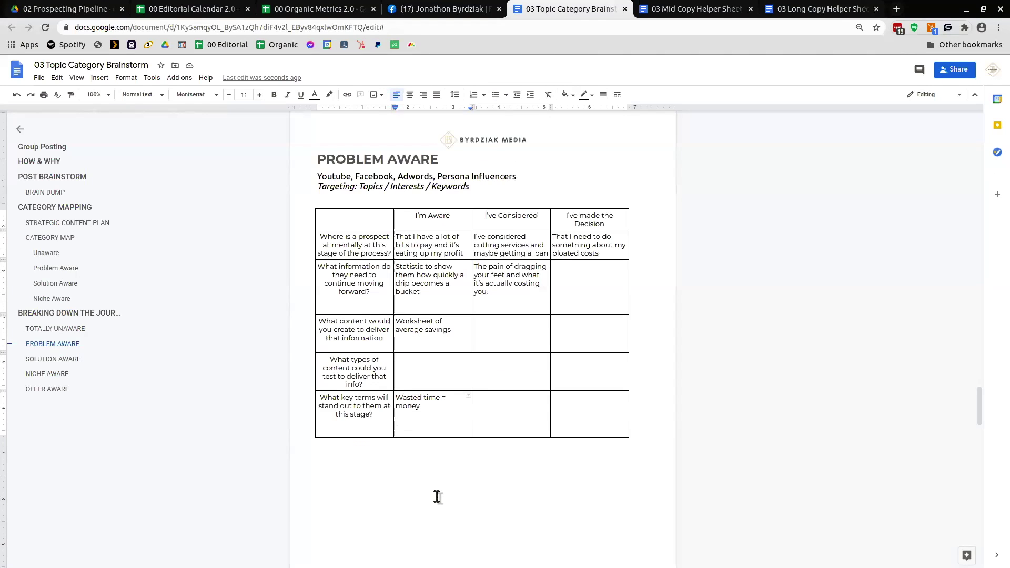
# Add 'Loans', 'Cutting services' and 'Cost of lost time' as bullets under Problem Aware in the Category Map
pyautogui.scroll(-7, 400, 410)
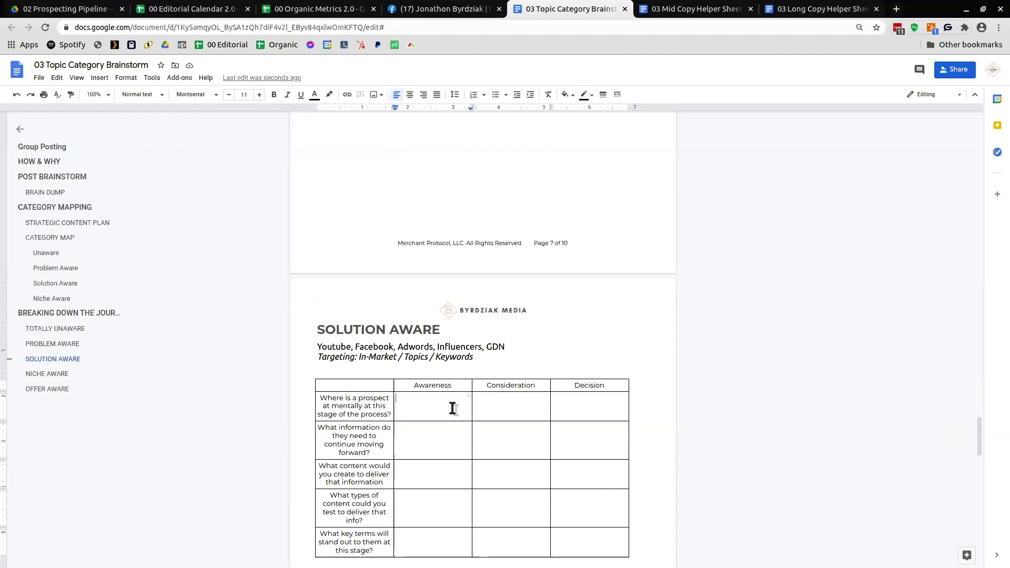
pyautogui.scroll(1, 452, 409)
pyautogui.scroll(10, 453, 409)
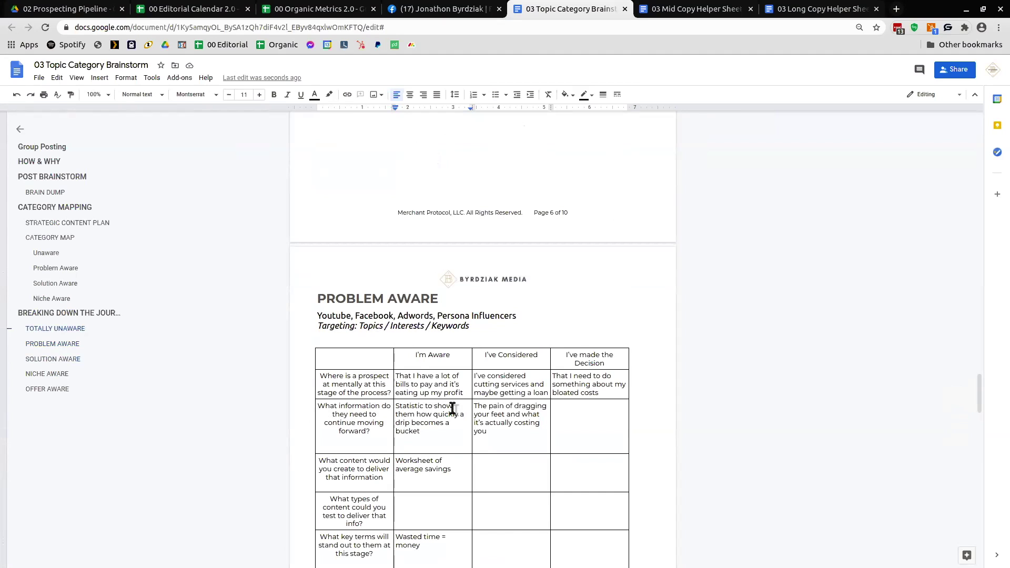
pyautogui.scroll(20, 452, 408)
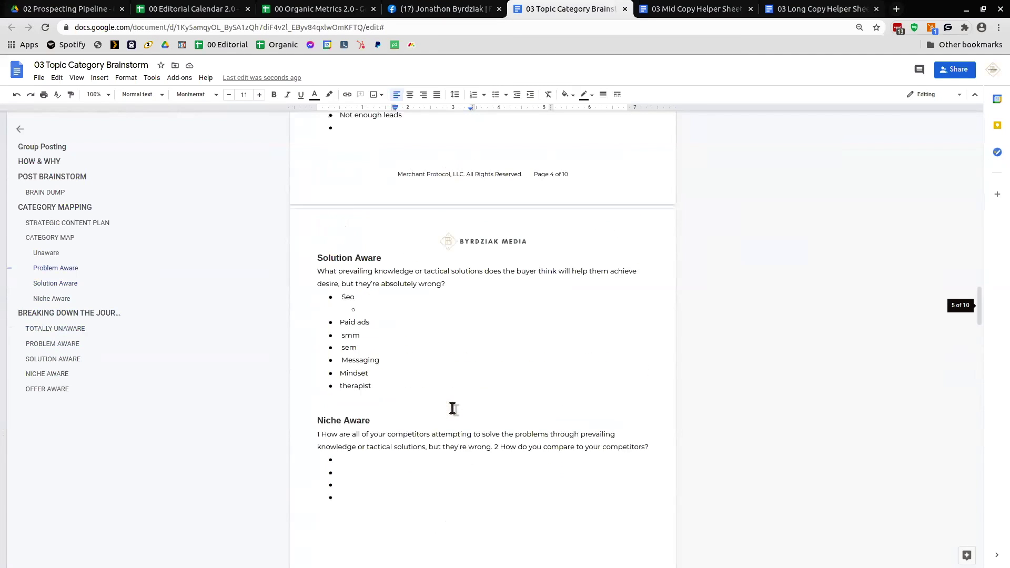
pyautogui.scroll(2, 447, 413)
pyautogui.scroll(2, 410, 347)
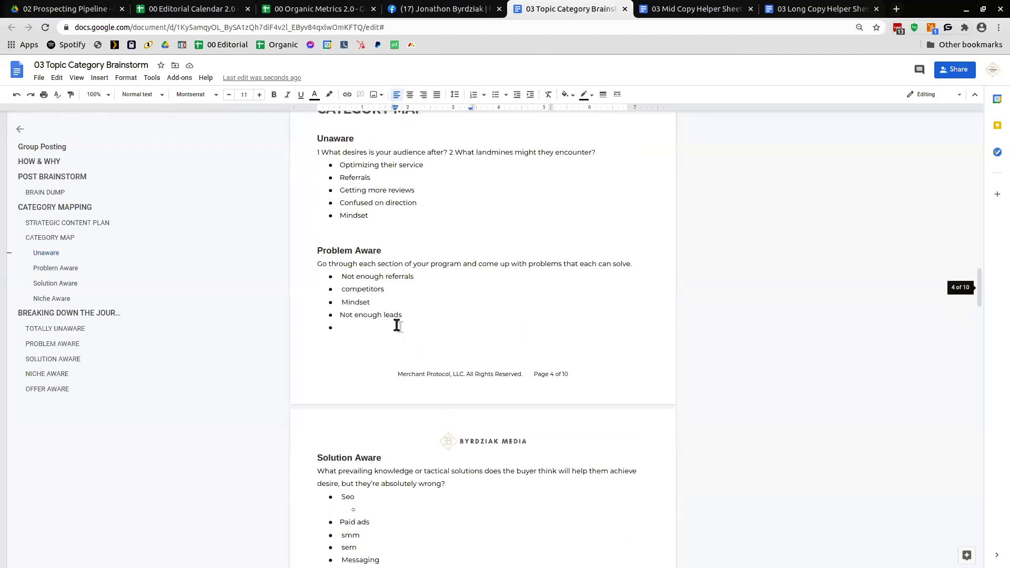
pyautogui.click(392, 327)
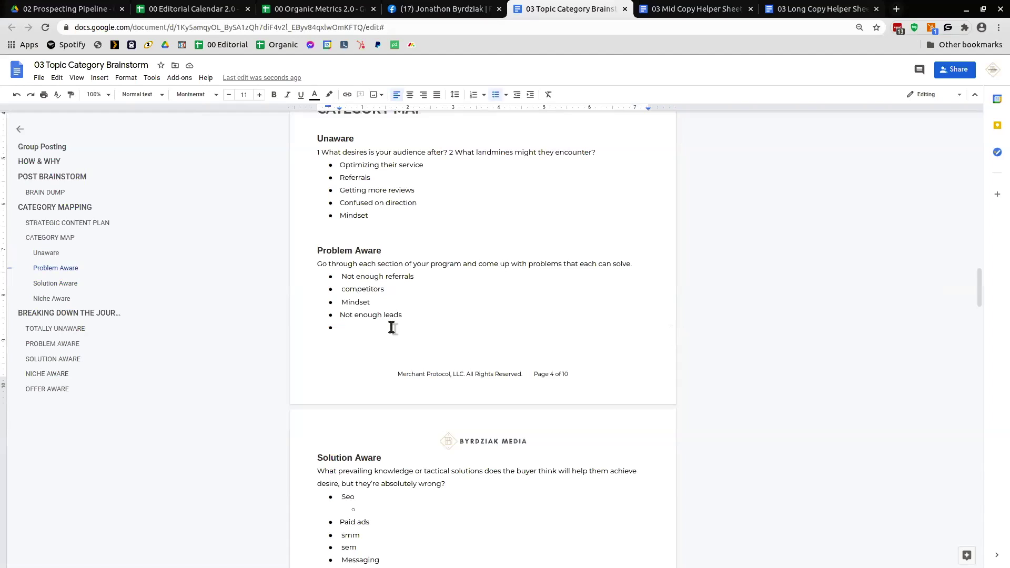
pyautogui.write('Loans')
pyautogui.press('Return')
pyautogui.write('service')
pyautogui.write('s')
pyautogui.write('Cutting')
pyautogui.press('Return')
pyautogui.write('Cost of lost time')
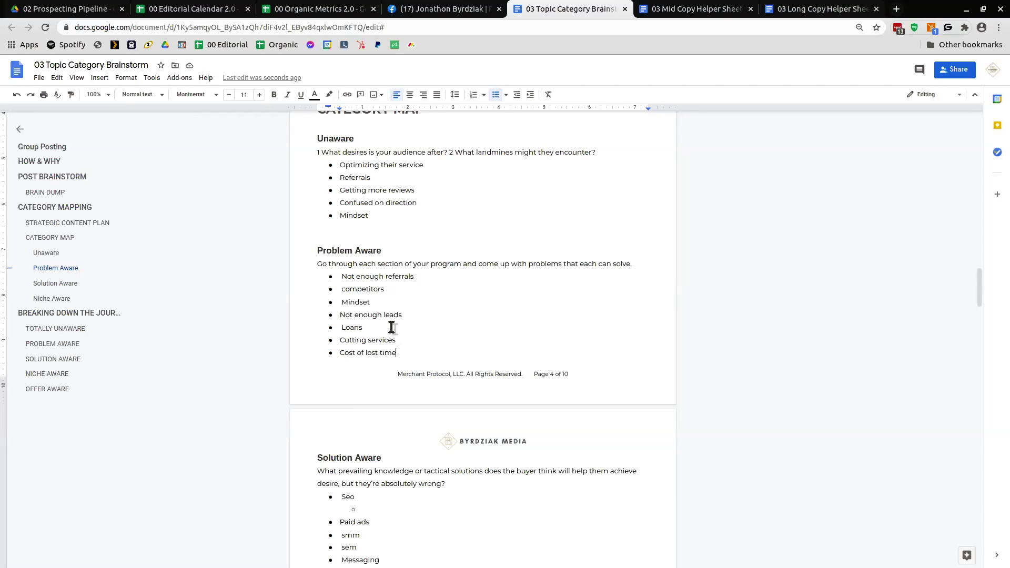
pyautogui.scroll(1, 367, 265)
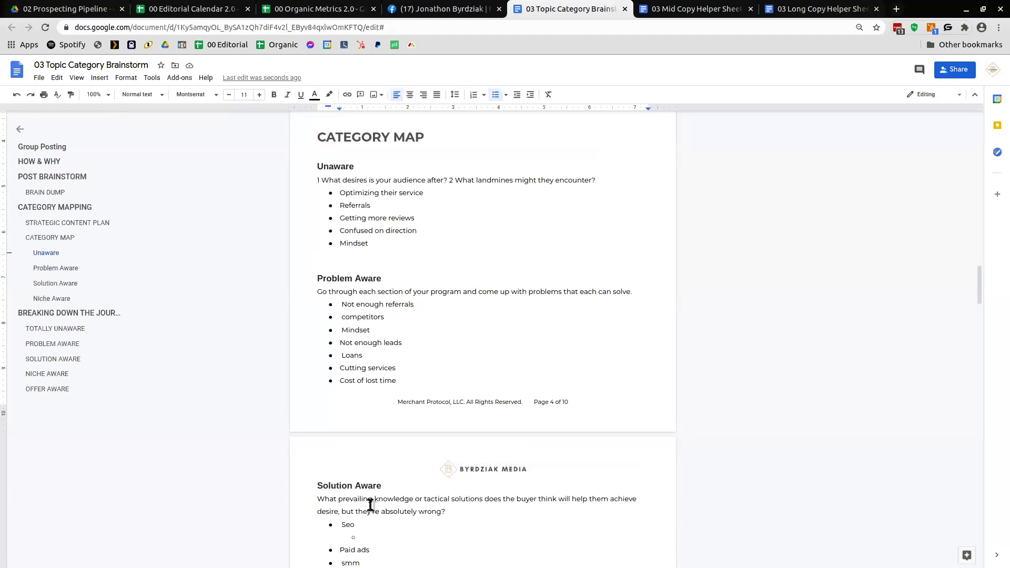
# Open the Influencers sheet and review Full Name, Link, Bio, the Indirect/Influencer competitor types and Followers
pyautogui.click(192, 9)
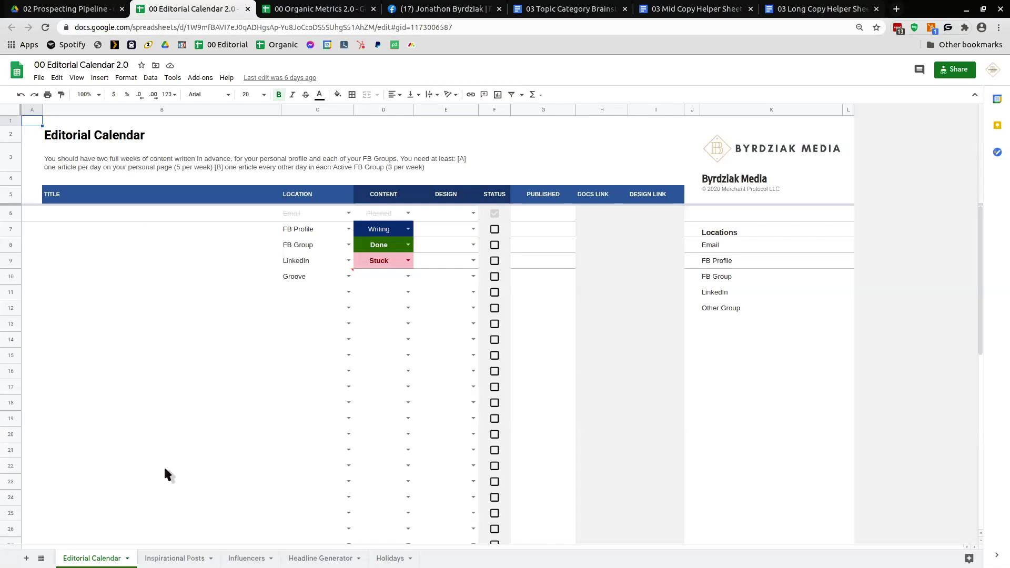
pyautogui.hotkey('ctrl', 'shift', 'pagedown')
pyautogui.hotkey('ctrl', 'shift', 'pagedown')
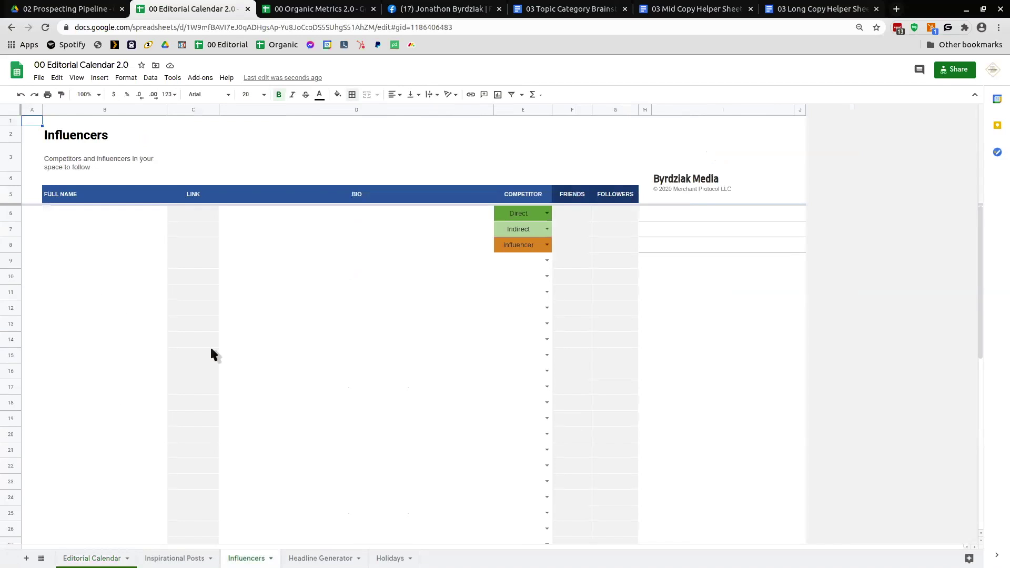
pyautogui.click(87, 216)
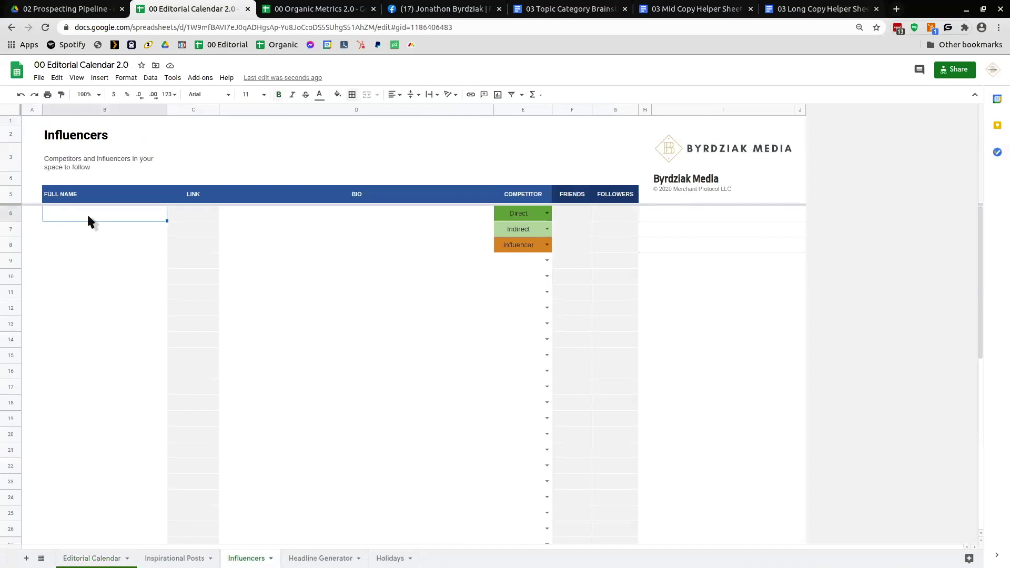
pyautogui.click(198, 216)
pyautogui.click(284, 216)
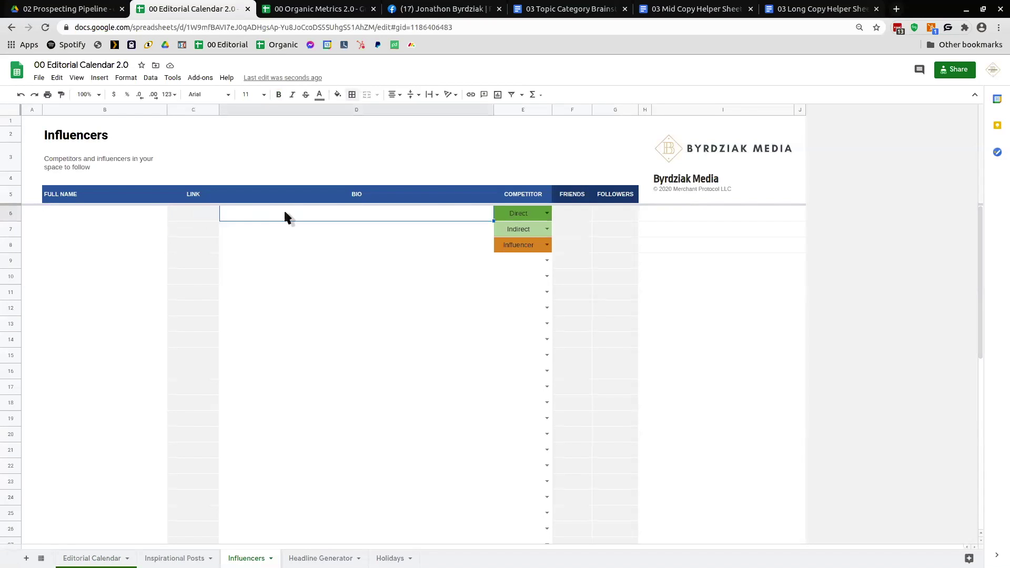
pyautogui.click(520, 231)
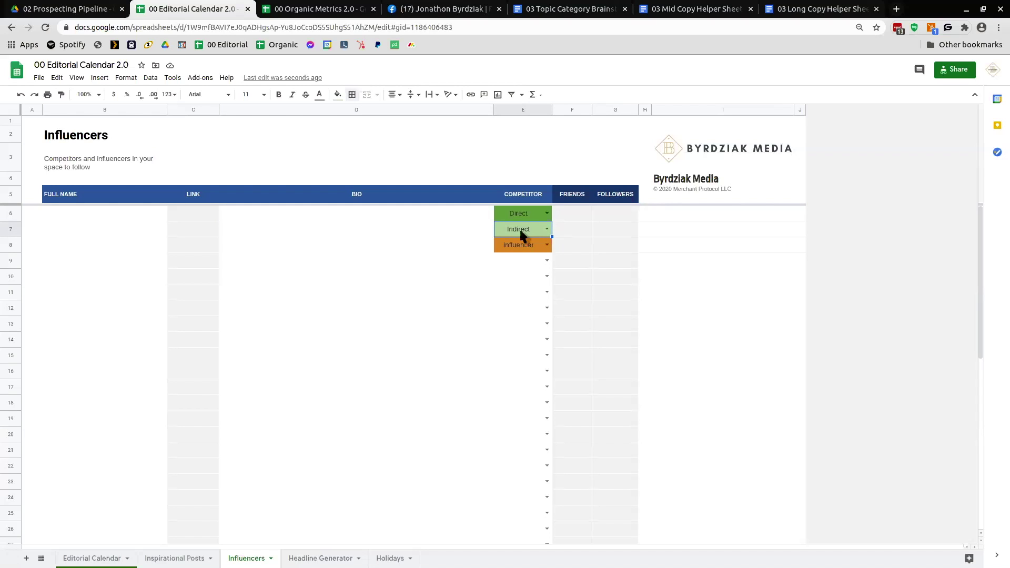
pyautogui.click(521, 245)
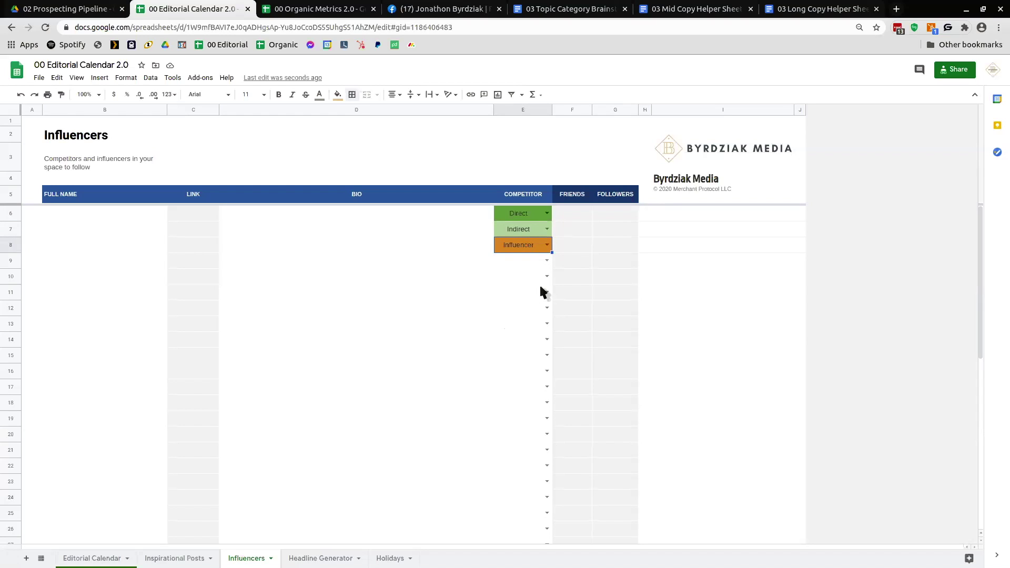
pyautogui.press('Up')
pyautogui.press('Up')
pyautogui.press('Right')
pyautogui.press('Right')
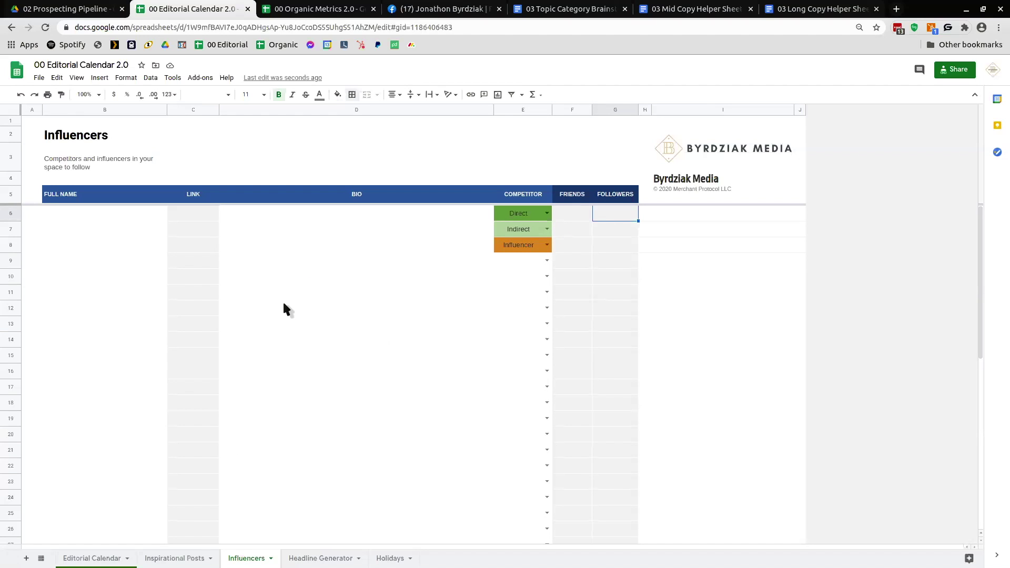
# Review the Title entries on the Inspirational Posts sheet, then switch to the ClickFunnels Facebook group
pyautogui.click(175, 558)
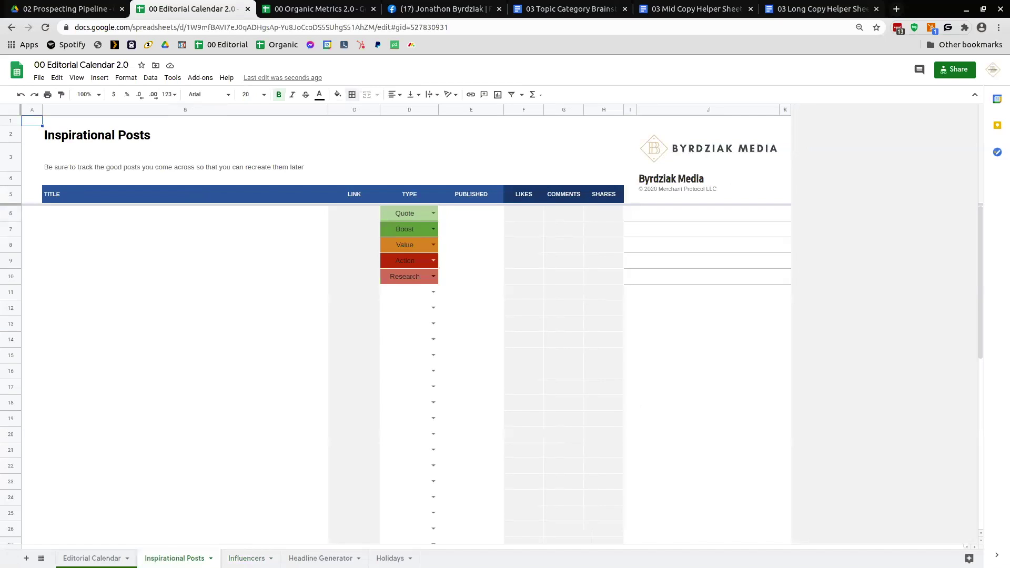
pyautogui.click(171, 339)
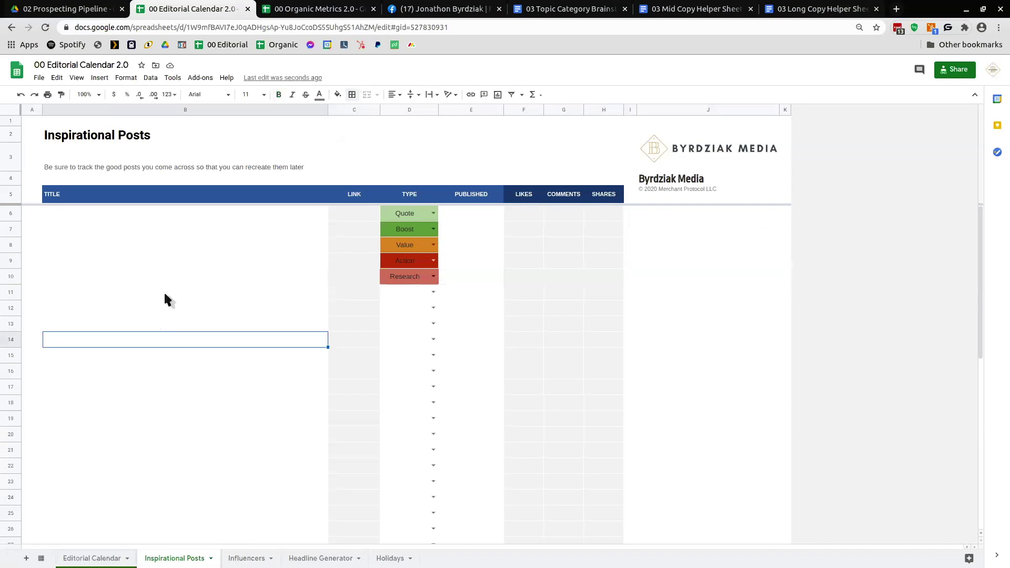
pyautogui.click(97, 213)
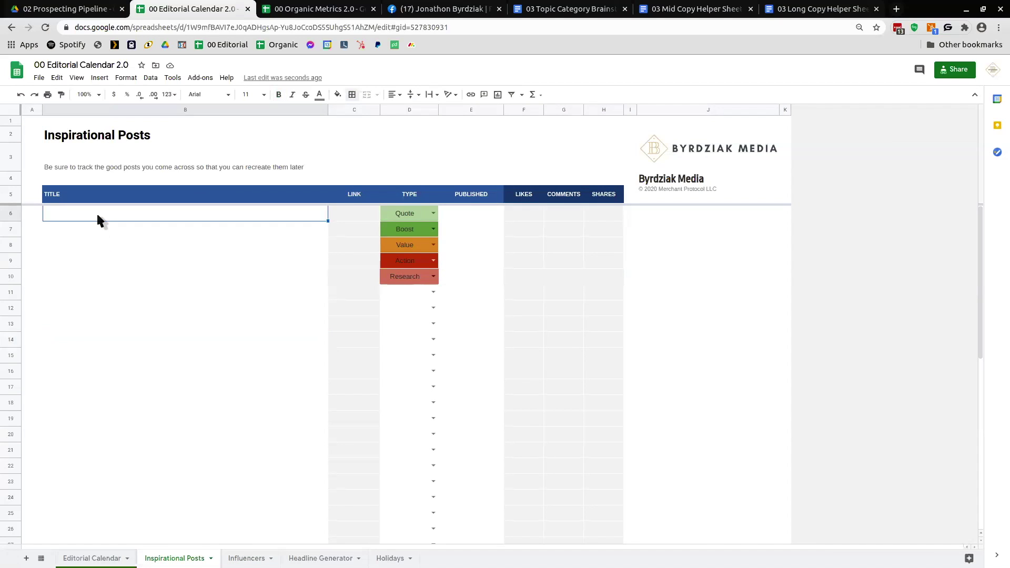
pyautogui.click(106, 228)
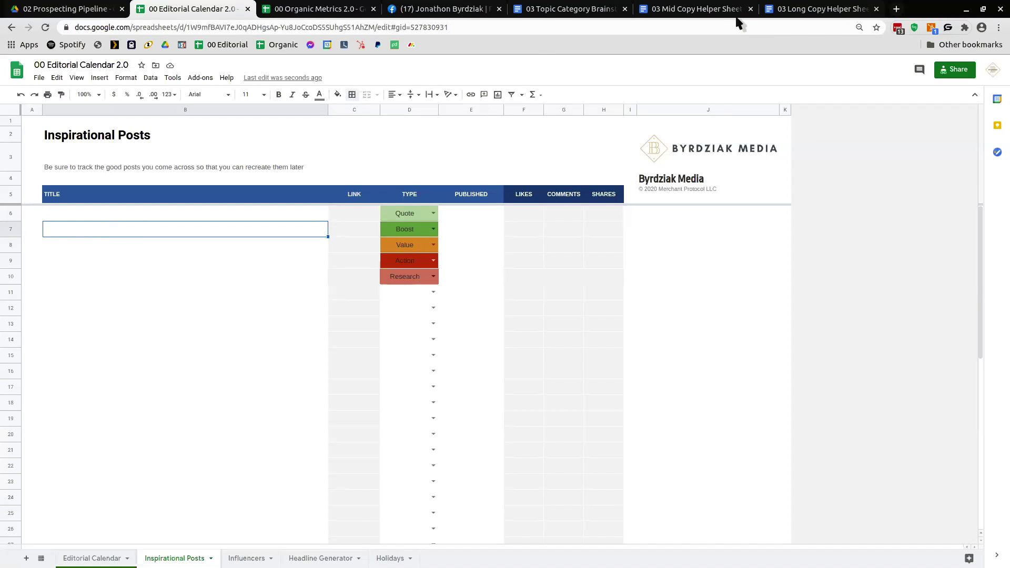
pyautogui.click(403, 14)
# Scroll the ClickFunnels group feed to the 'Do you believe in ethical marketing?' post and highlight its text
pyautogui.scroll(-6, 229, 348)
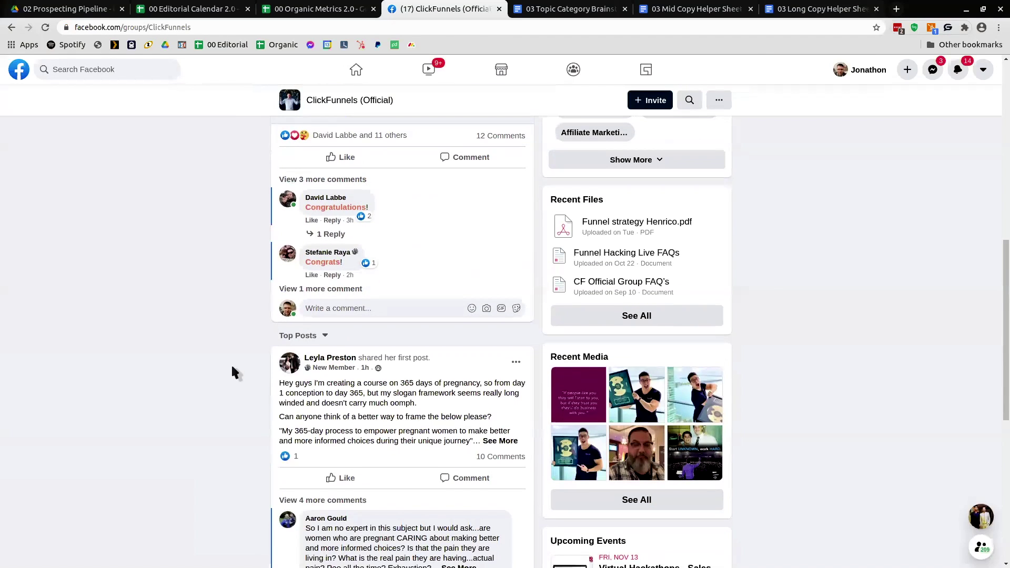
pyautogui.scroll(-2, 234, 372)
pyautogui.scroll(-15, 416, 418)
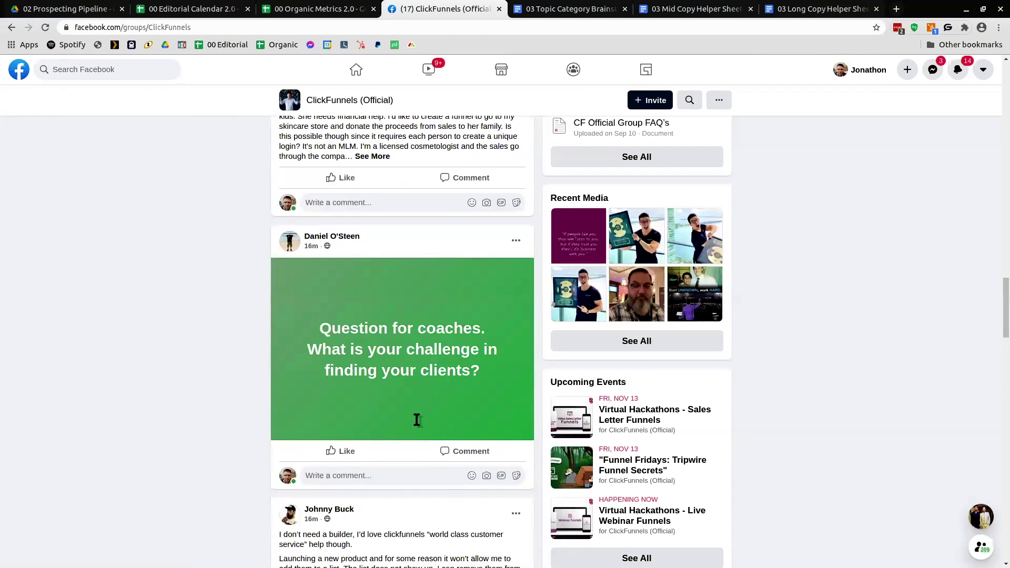
pyautogui.scroll(-12, 415, 415)
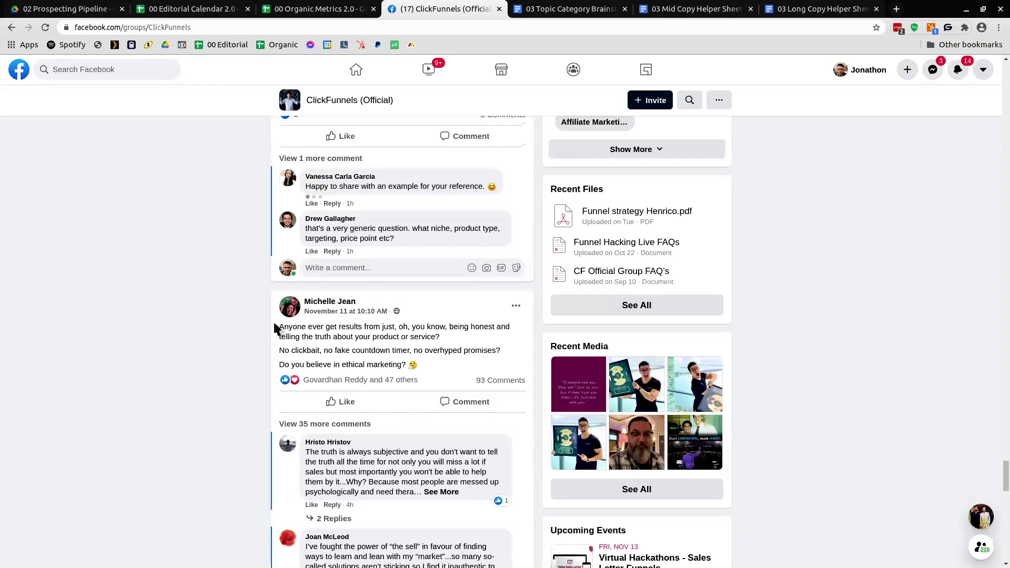
pyautogui.moveTo(342, 335); pyautogui.dragTo(303, 323)
pyautogui.click(164, 310)
pyautogui.moveTo(241, 406)
pyautogui.mouseDown()
pyautogui.moveTo(405, 445)
pyautogui.moveTo(449, 434)
pyautogui.moveTo(449, 446)
pyautogui.mouseUp()
pyautogui.click(413, 433)
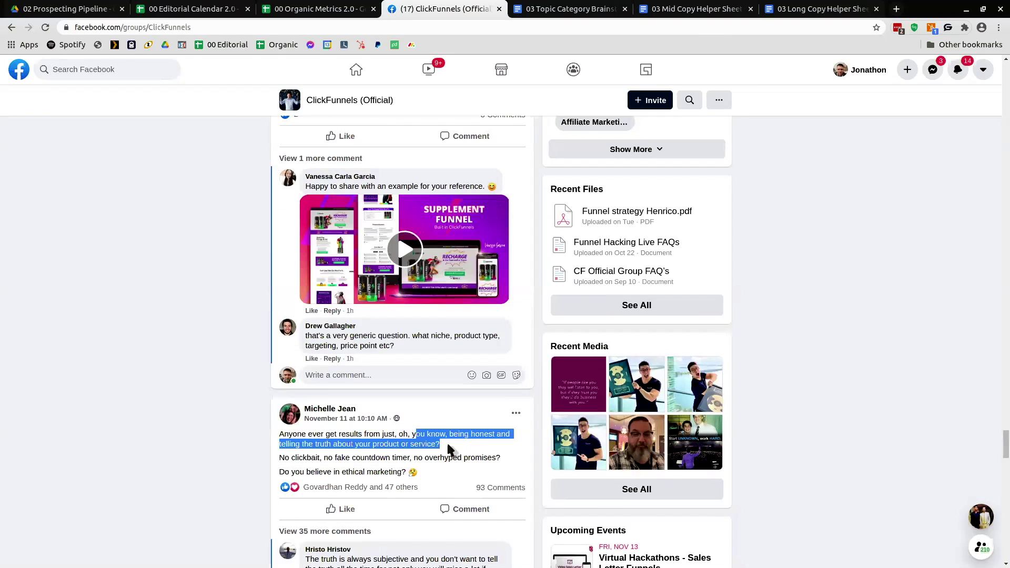
pyautogui.scroll(-1, 261, 416)
pyautogui.scroll(-2, 260, 417)
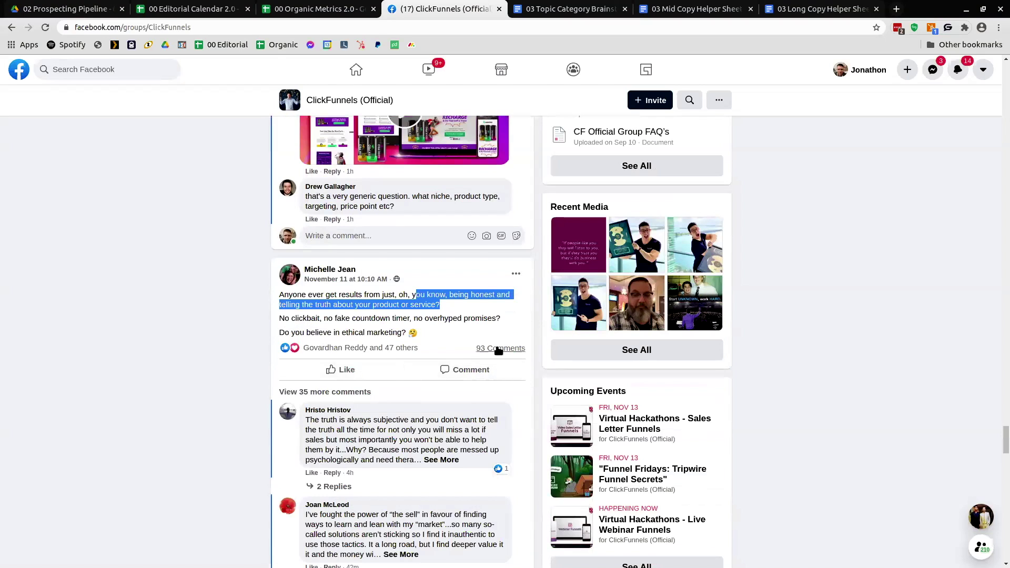
pyautogui.click(468, 344)
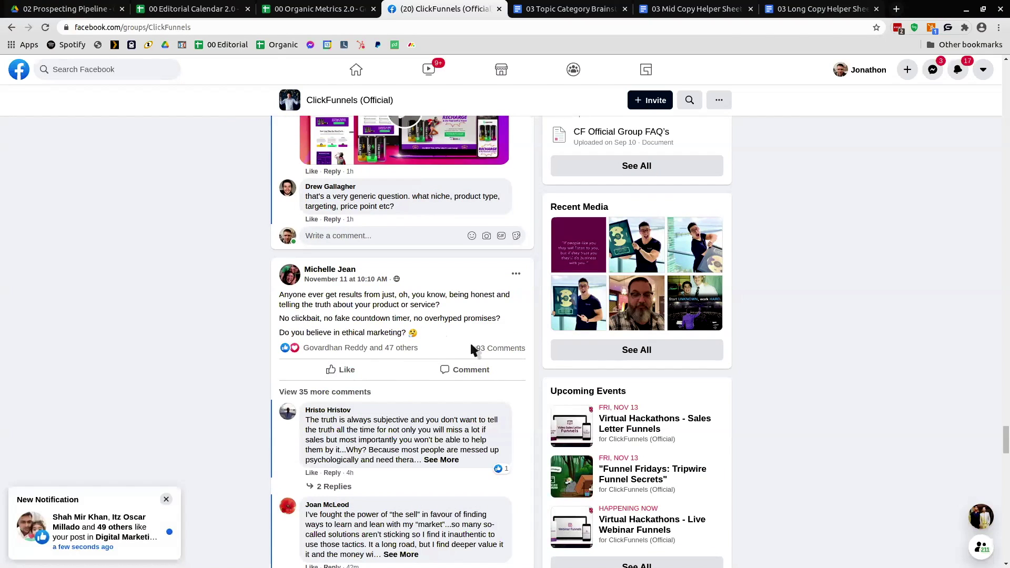
pyautogui.moveTo(283, 296); pyautogui.dragTo(424, 326)
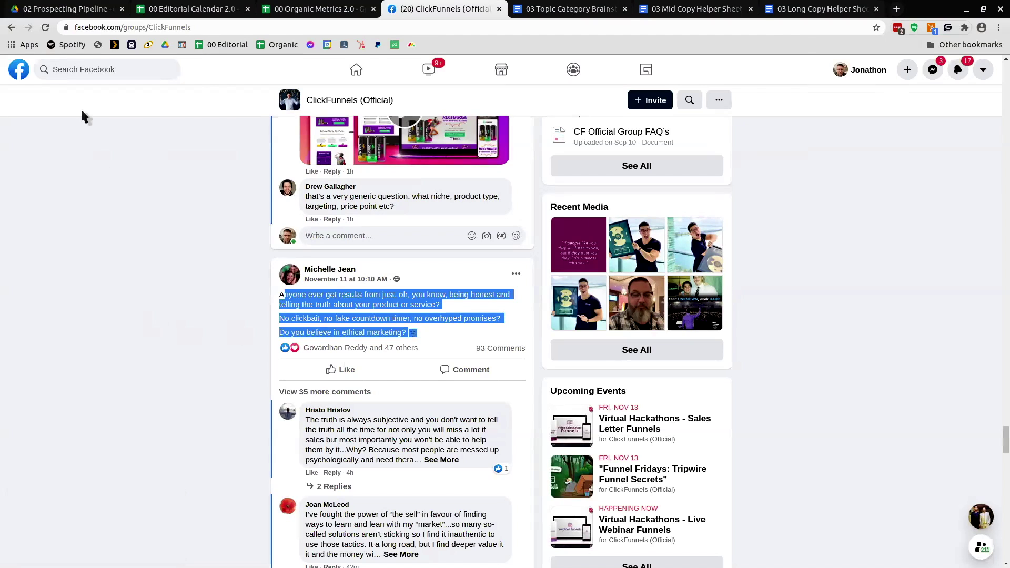
# Search Facebook for 'explain your service poorly', filter to posts, and scroll through the results
pyautogui.click(88, 70)
pyautogui.write('explain your service poorly')
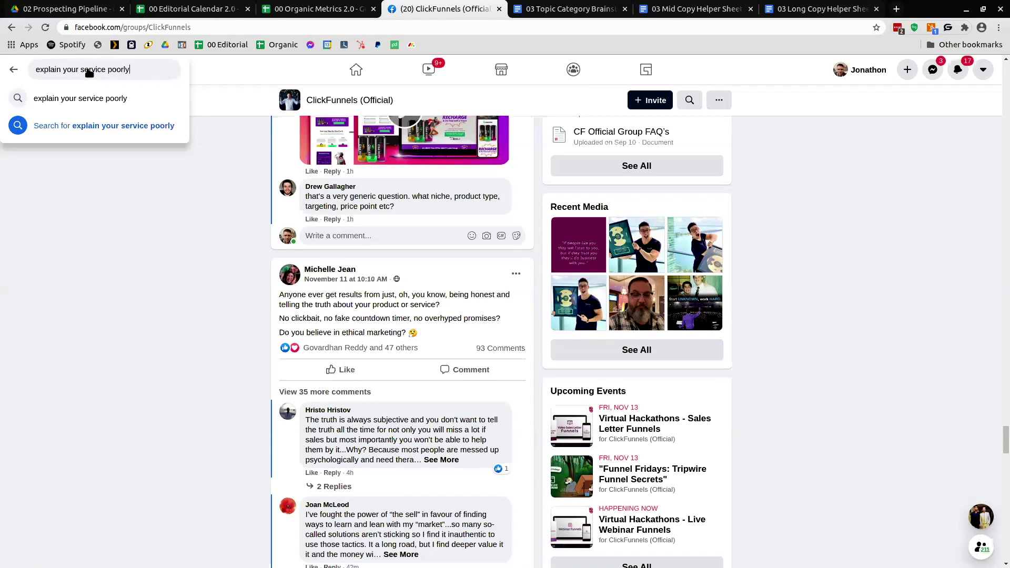
pyautogui.press('Return')
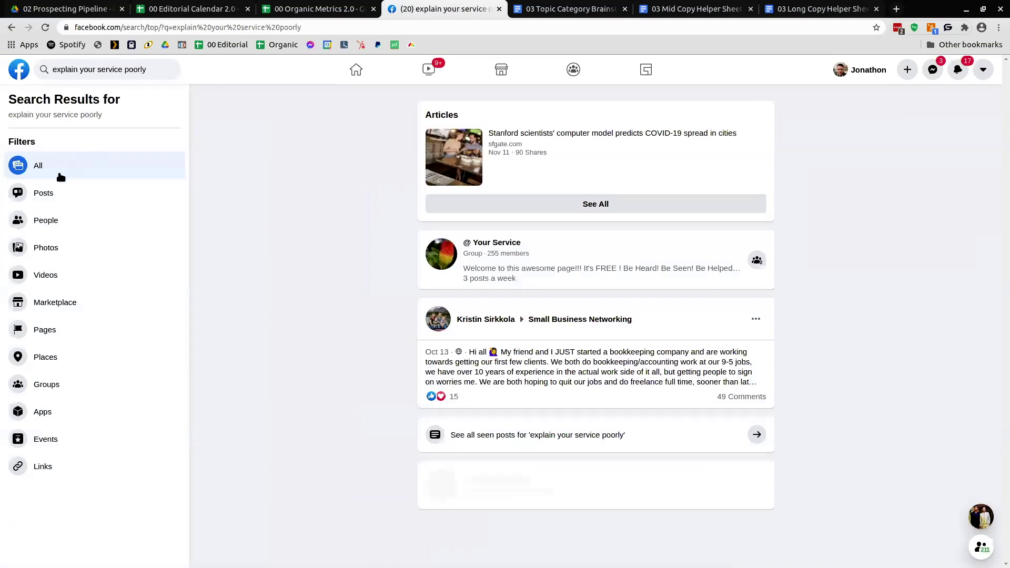
pyautogui.click(39, 195)
pyautogui.scroll(-6, 295, 248)
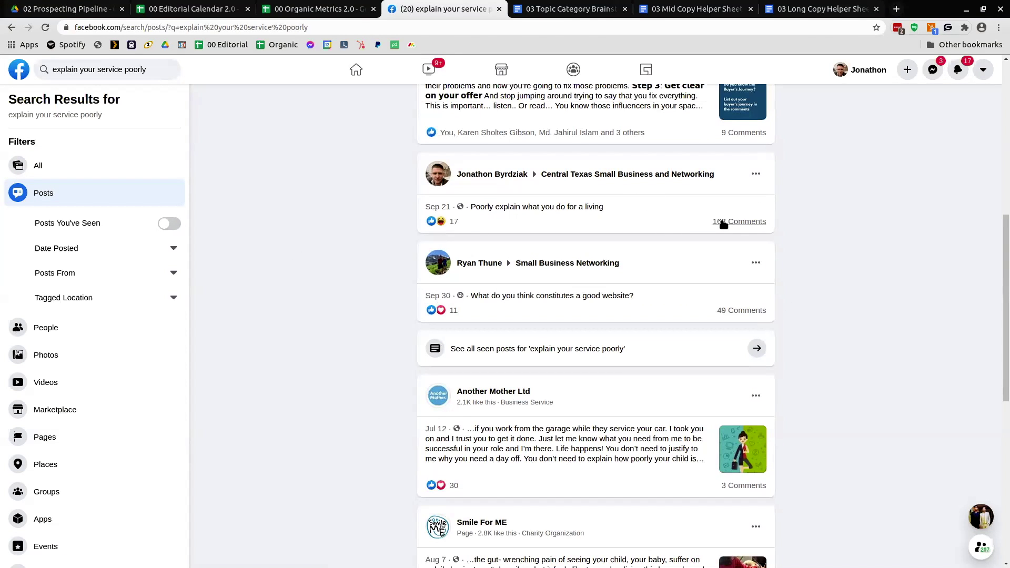
pyautogui.scroll(-3, 604, 238)
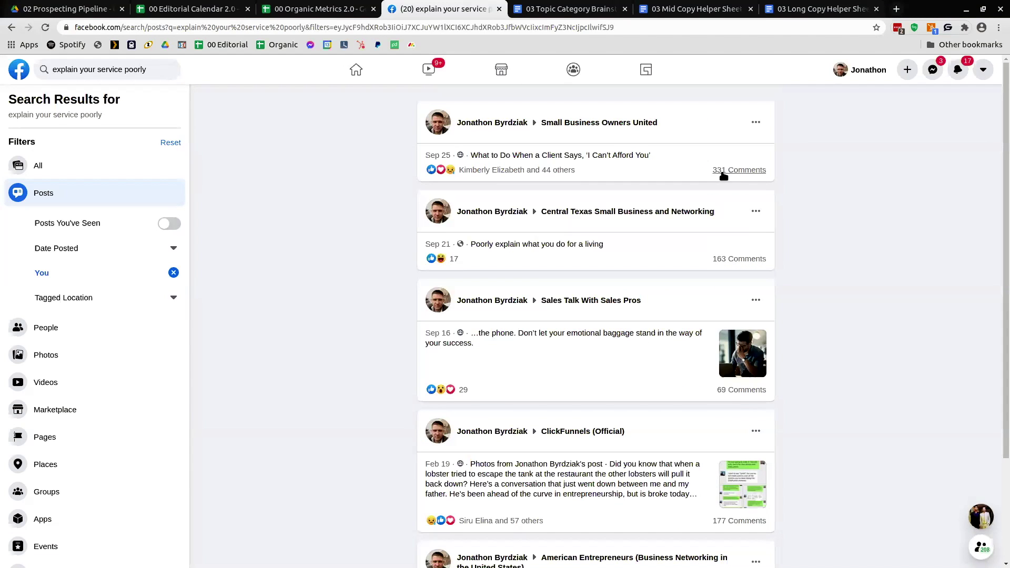
pyautogui.scroll(-3, 720, 170)
pyautogui.scroll(2, 734, 151)
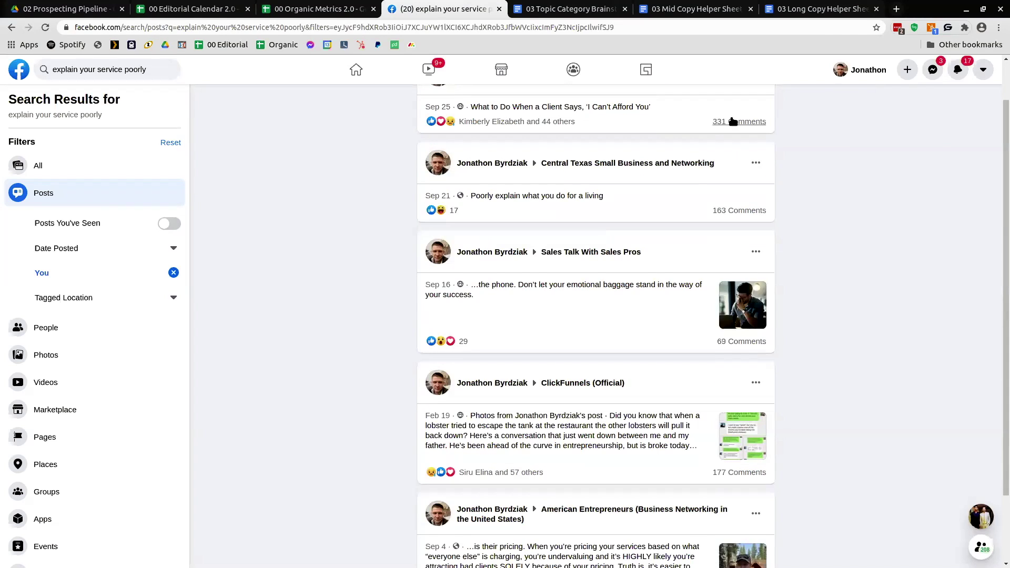
pyautogui.scroll(-2, 358, 254)
# Go back to the earlier 'poorly' search results, then return to the Editorial Calendar spreadsheet
pyautogui.hotkey('alt', 'Left')
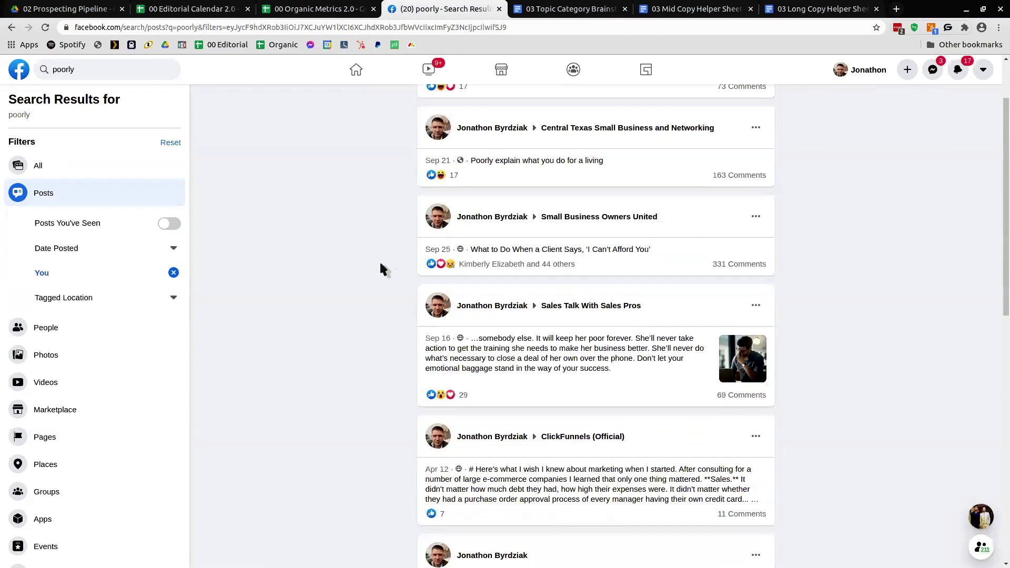
pyautogui.scroll(-8, 381, 264)
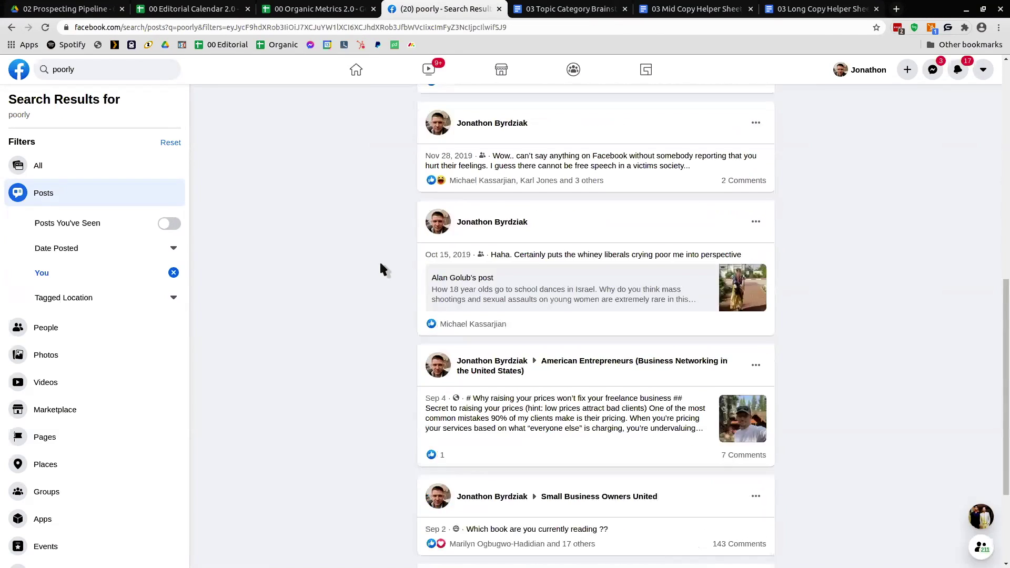
pyautogui.click(185, 8)
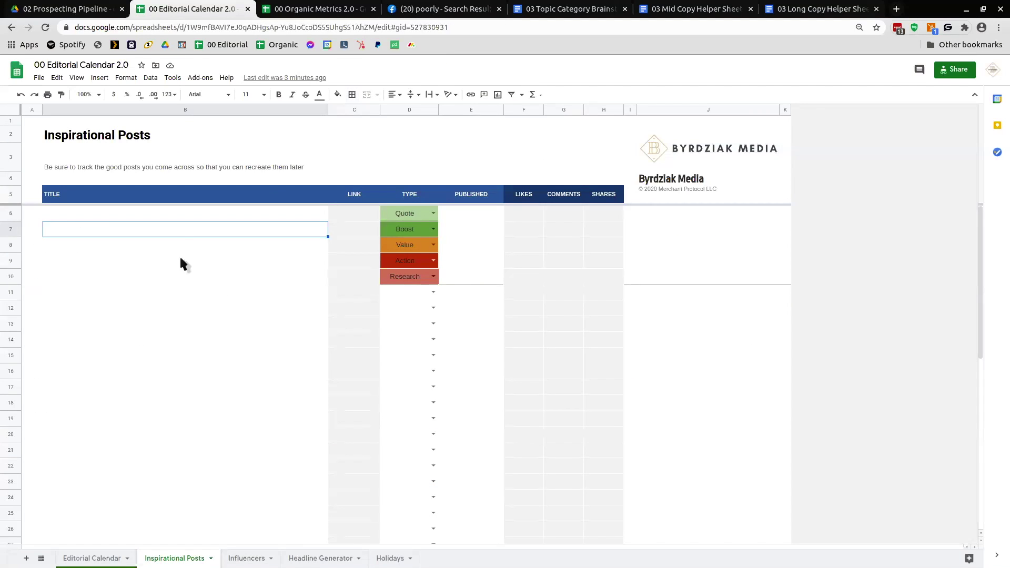
# Select empty Title cells down to B6, then move the 03 Topic Category Brainstorm tab into third position
pyautogui.click(159, 212)
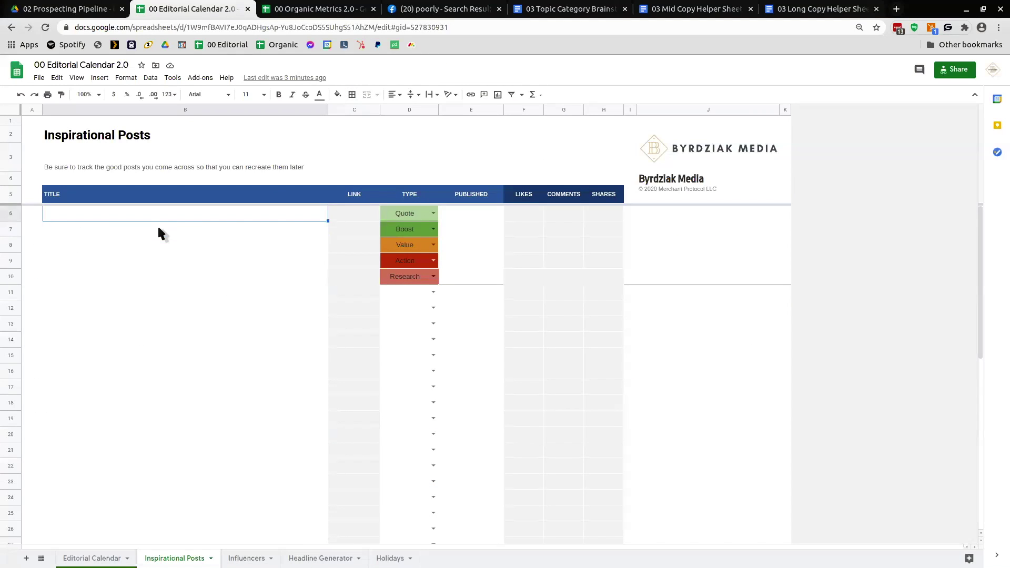
pyautogui.click(156, 227)
pyautogui.click(153, 244)
pyautogui.click(153, 258)
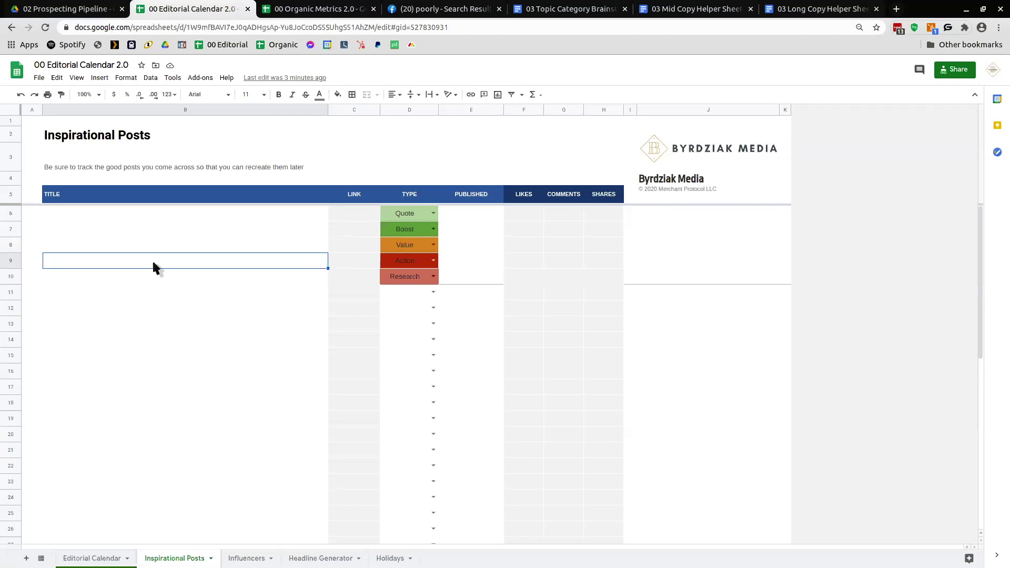
pyautogui.click(237, 216)
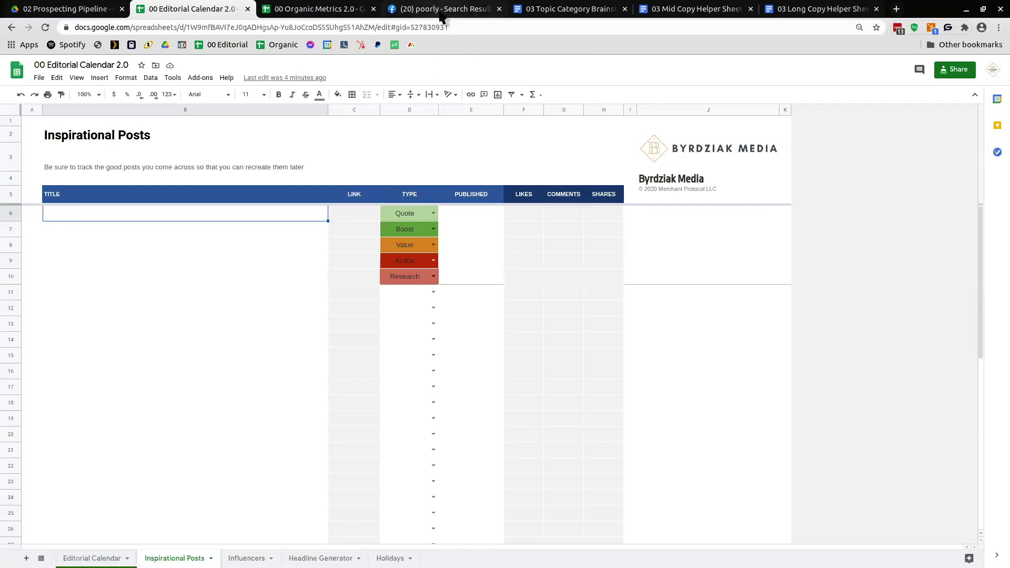
pyautogui.moveTo(573, 9); pyautogui.dragTo(332, 13)
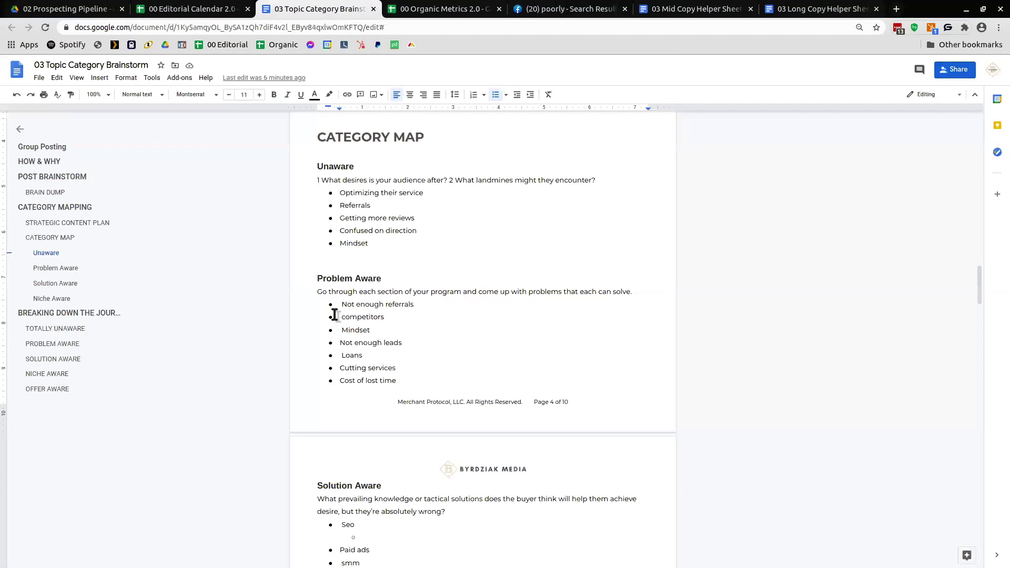
# Select 'Referrals' in the Unaware list of the Category Map, then return to the Editorial Calendar
pyautogui.scroll(1, 261, 314)
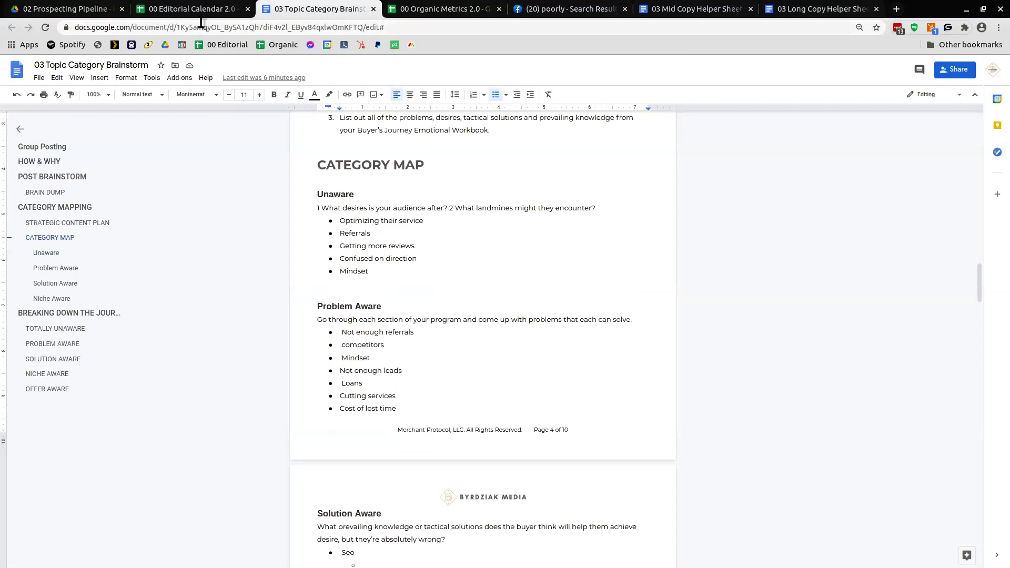
pyautogui.doubleClick(355, 232)
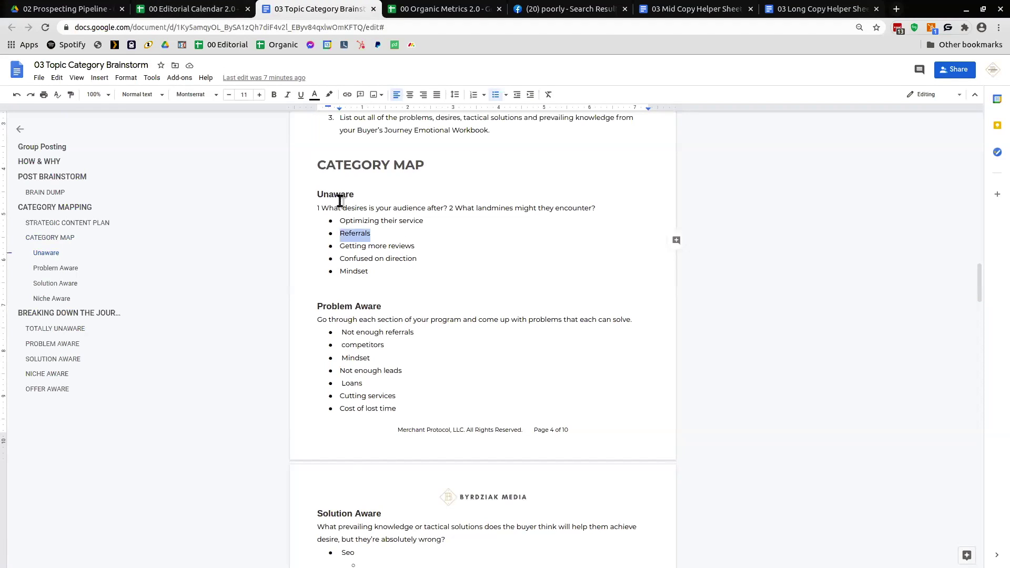
pyautogui.click(205, 12)
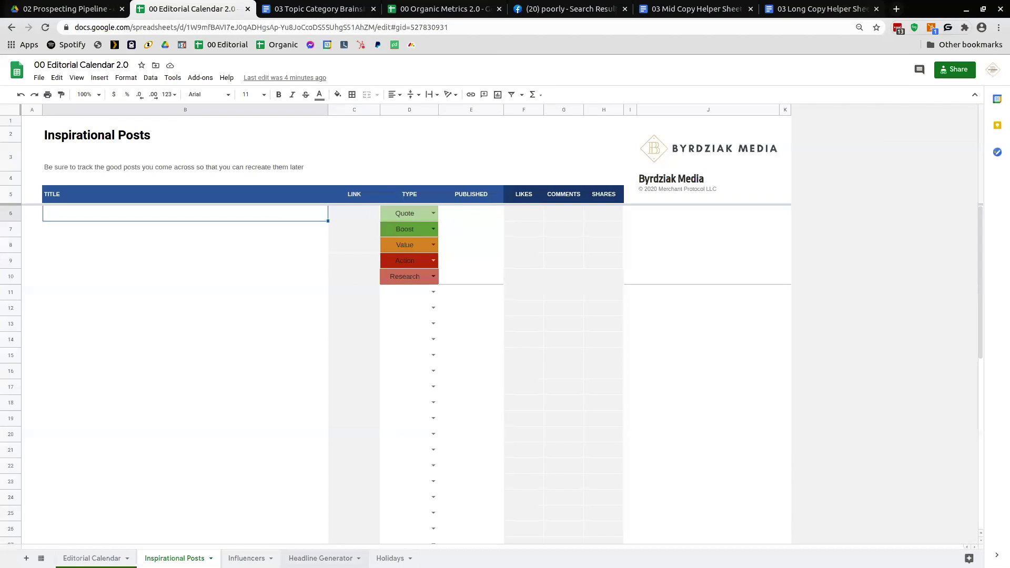
# On Headline Generator, set the niche audience to 'emotional guy' and keyword topic #1 to 'relationships'
pyautogui.click(320, 558)
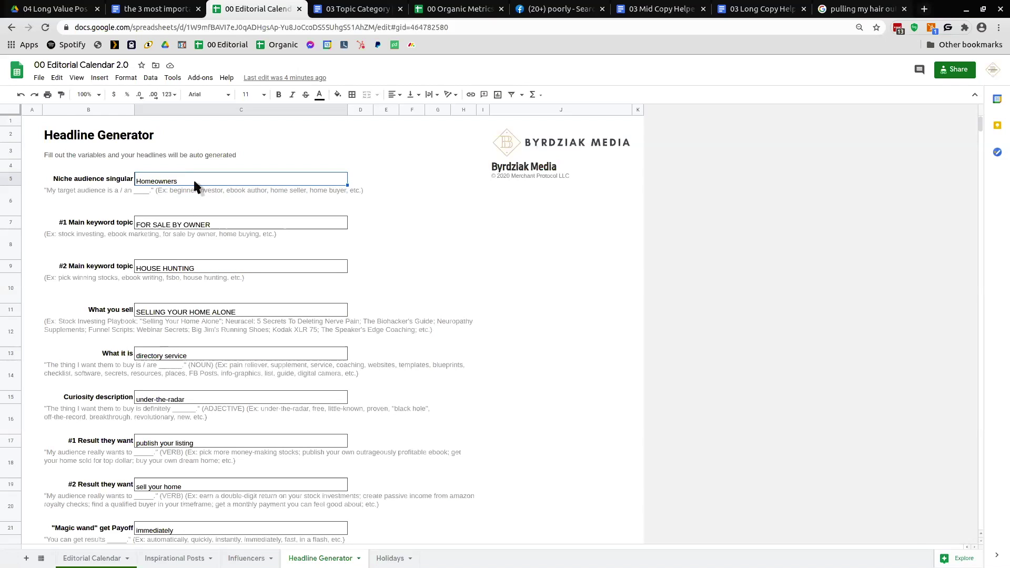
pyautogui.press('BackSpace')
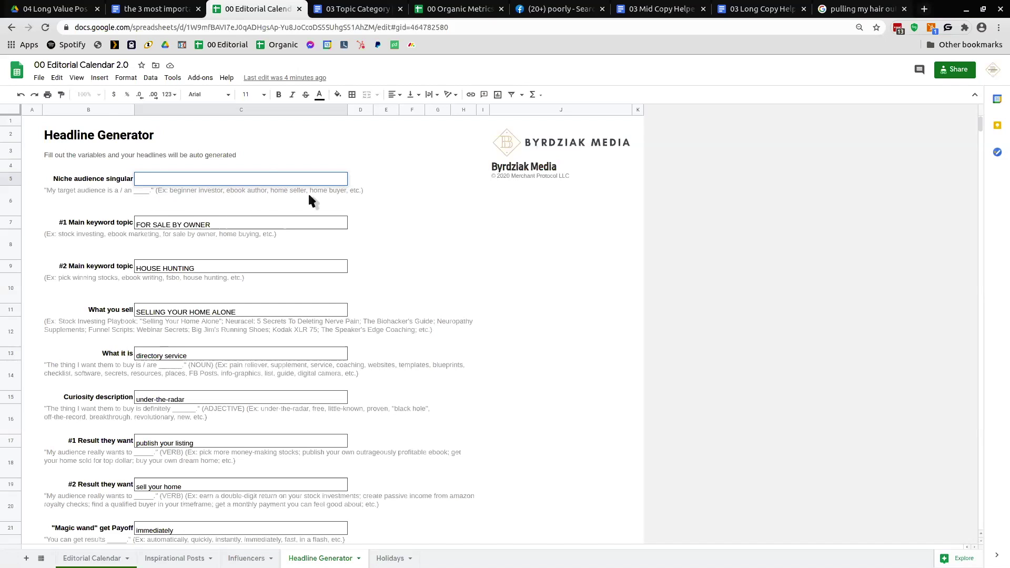
pyautogui.write('emotional guy')
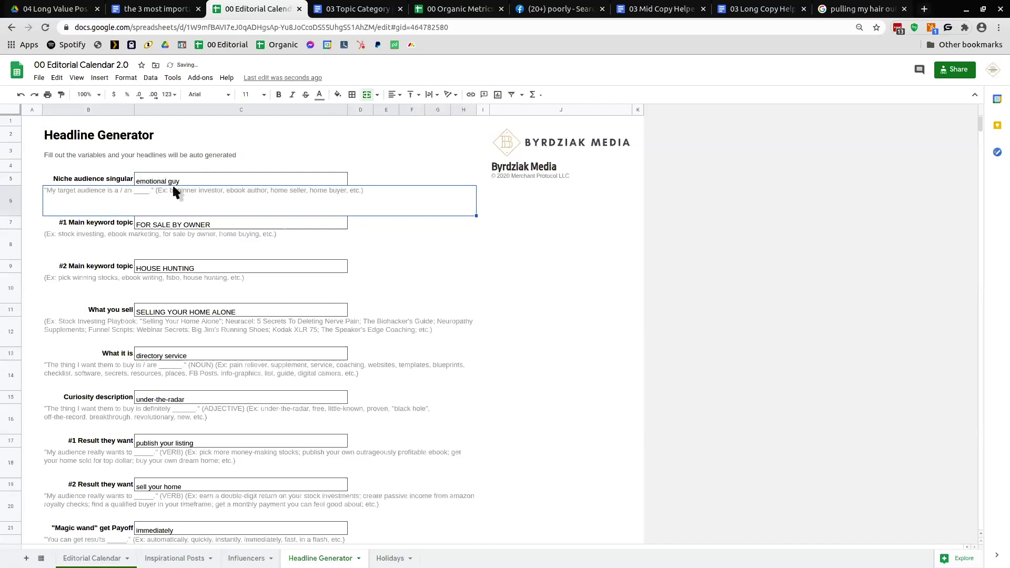
pyautogui.click(193, 226)
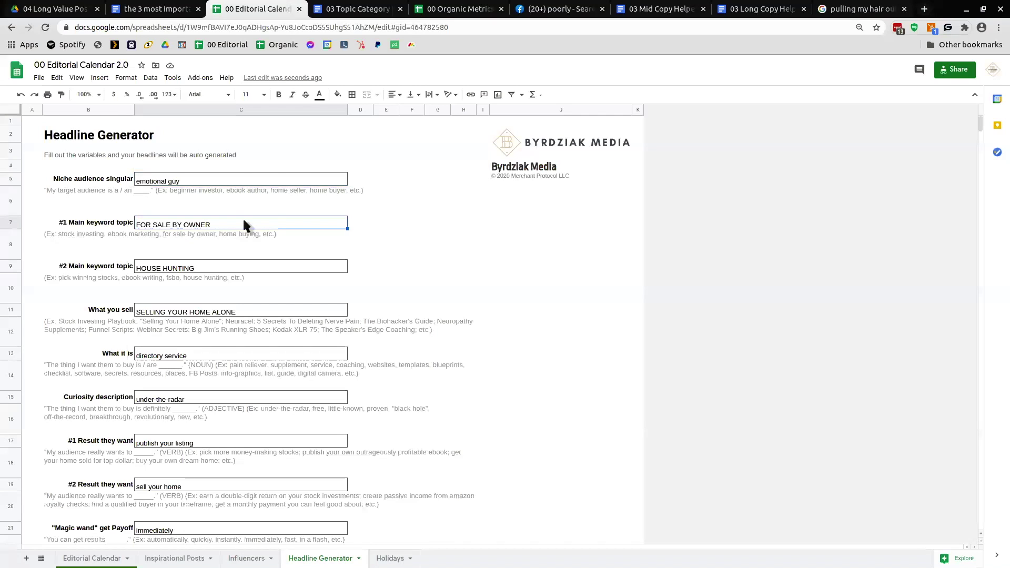
pyautogui.write('relationa')
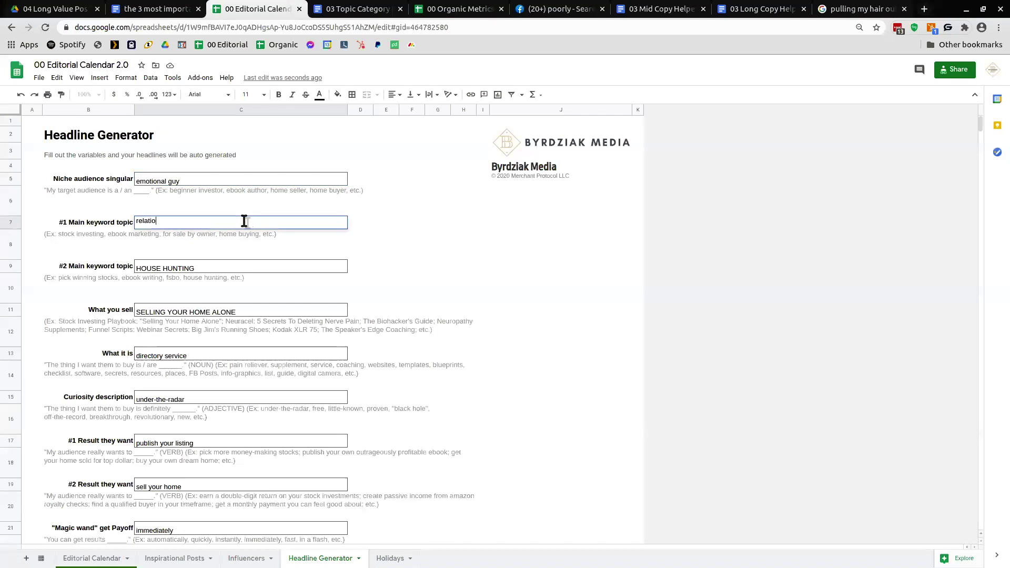
pyautogui.press('BackSpace')
pyautogui.write('ship mana')
pyautogui.press('BackSpace')
pyautogui.press('BackSpace')
pyautogui.press('BackSpace')
pyautogui.press('BackSpace')
# Set the #2 main keyword topic to 'emotions'
pyautogui.click(210, 270)
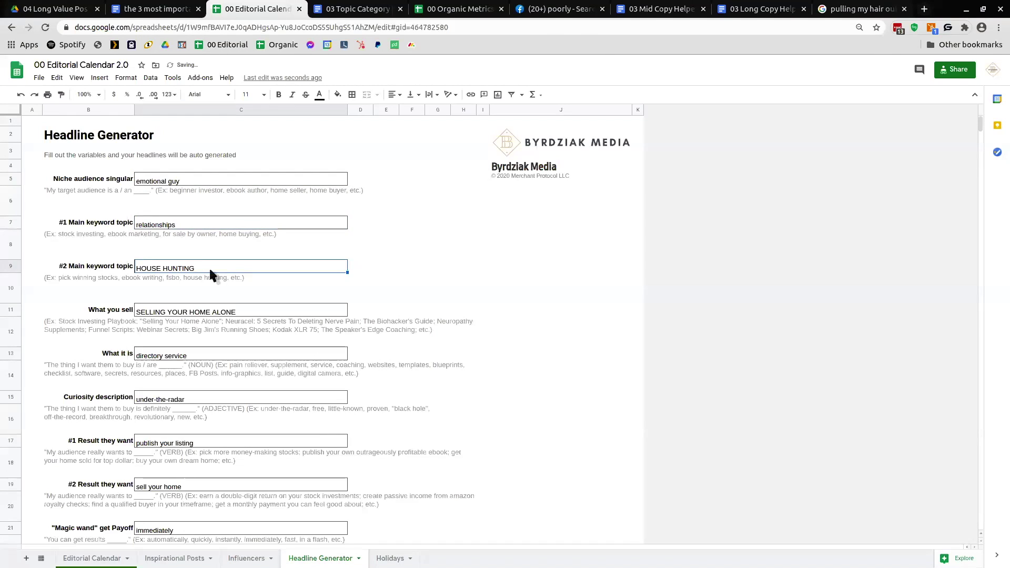
pyautogui.write('women')
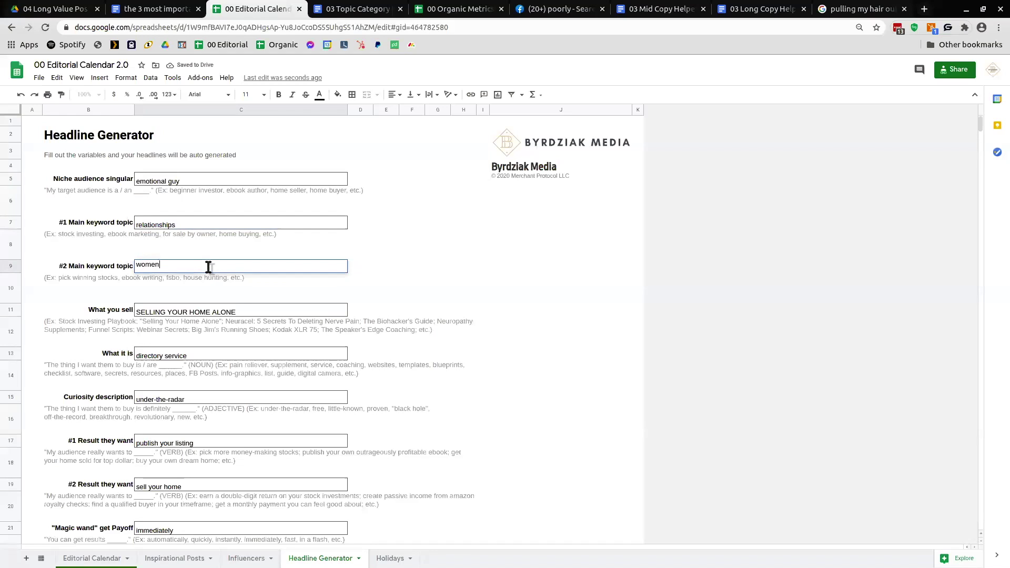
pyautogui.press('Tab')
pyautogui.scroll(-1, 279, 251)
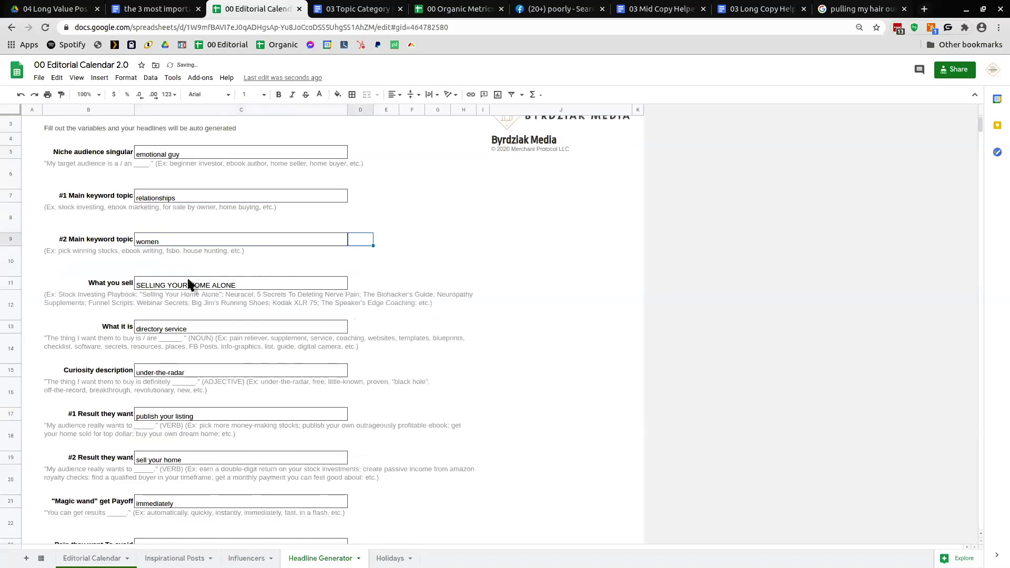
pyautogui.click(163, 235)
pyautogui.write('emotions')
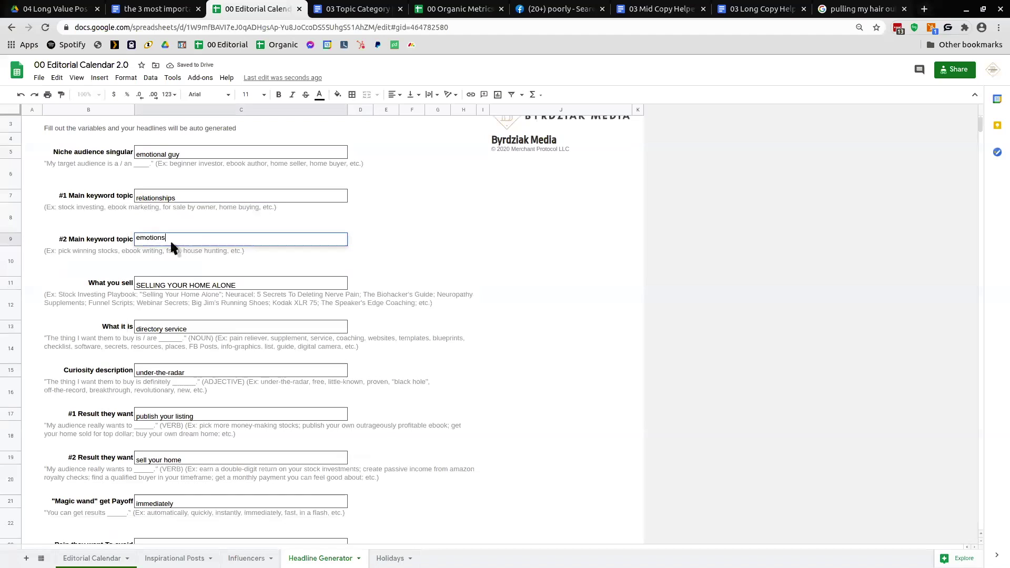
pyautogui.press('Tab')
# Set What you sell to 'Wake Up Warrior Mastermind' and What it is to 'Group coaching'
pyautogui.click(138, 283)
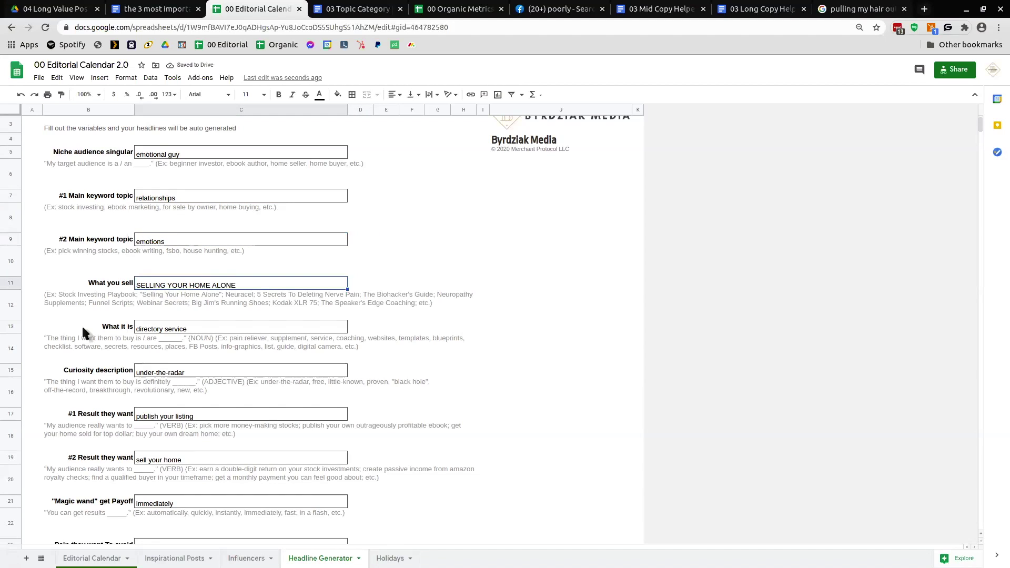
pyautogui.write('Wake Up Warrior Mastermind')
pyautogui.click(227, 292)
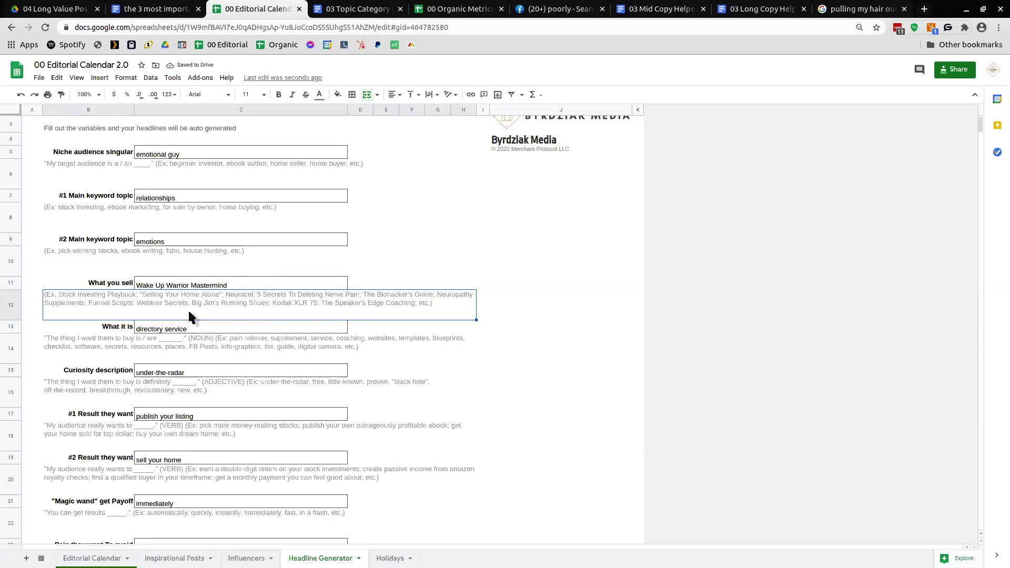
pyautogui.click(216, 323)
pyautogui.scroll(-1, 158, 305)
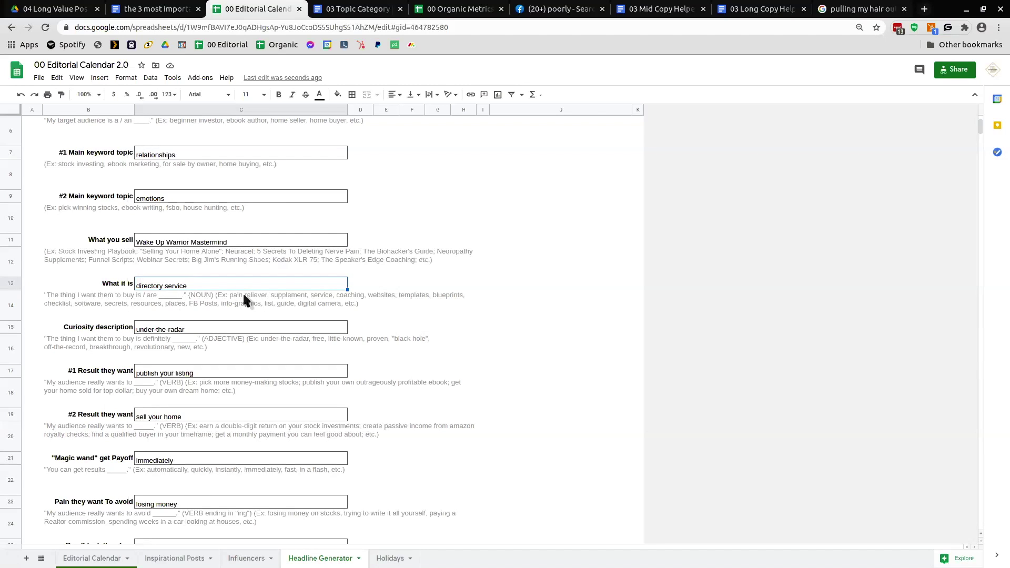
pyautogui.write('Group coaching')
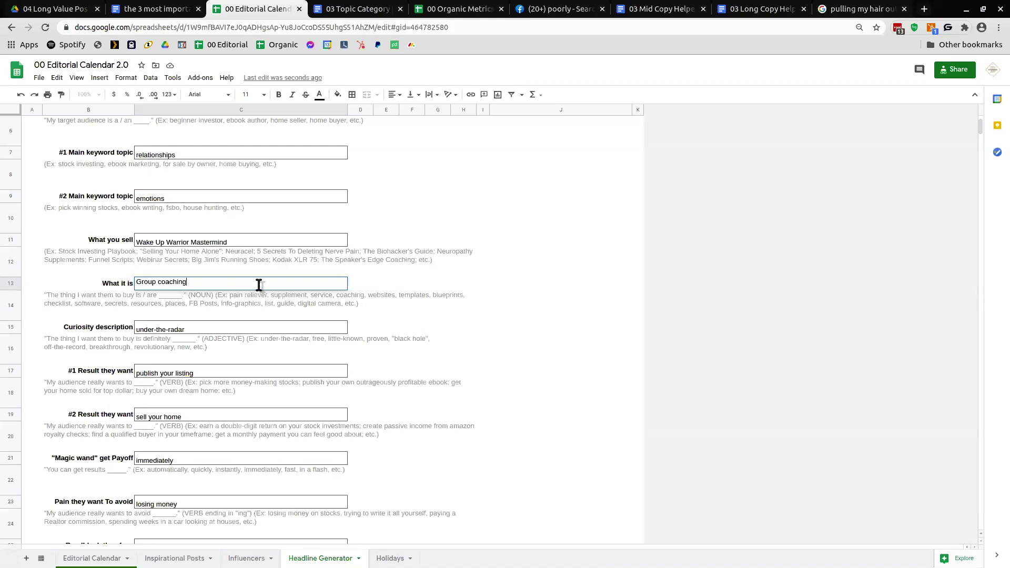
pyautogui.press('Return')
# Replace the curiosity description 'under-the-radar' with 'motivating'
pyautogui.scroll(-2, 198, 284)
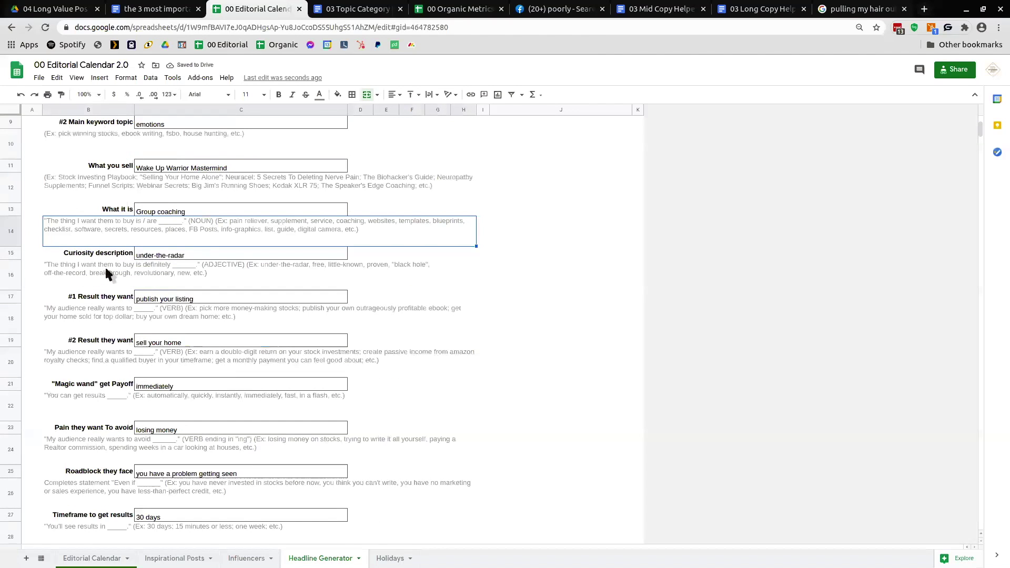
pyautogui.click(181, 259)
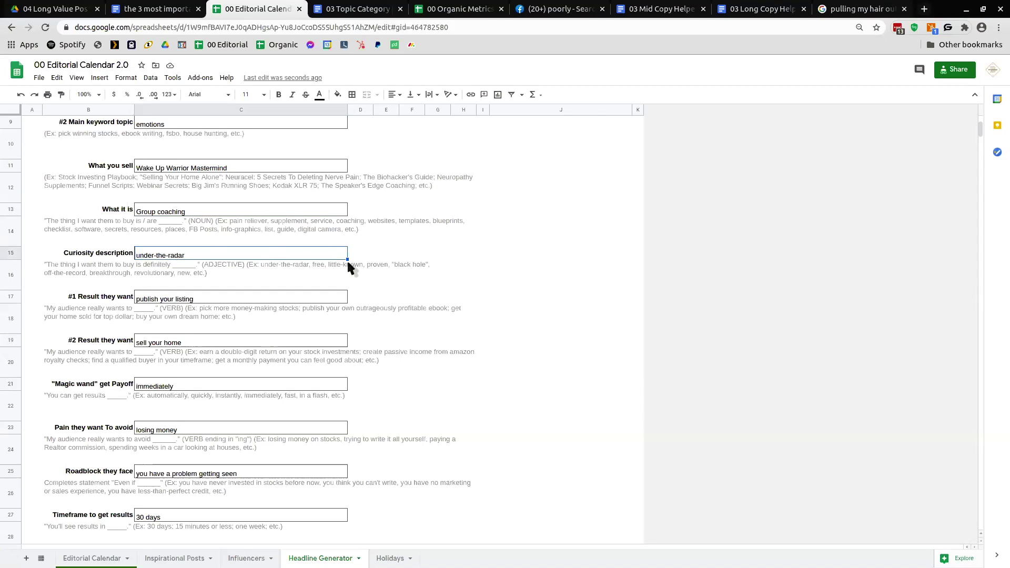
pyautogui.doubleClick(259, 256)
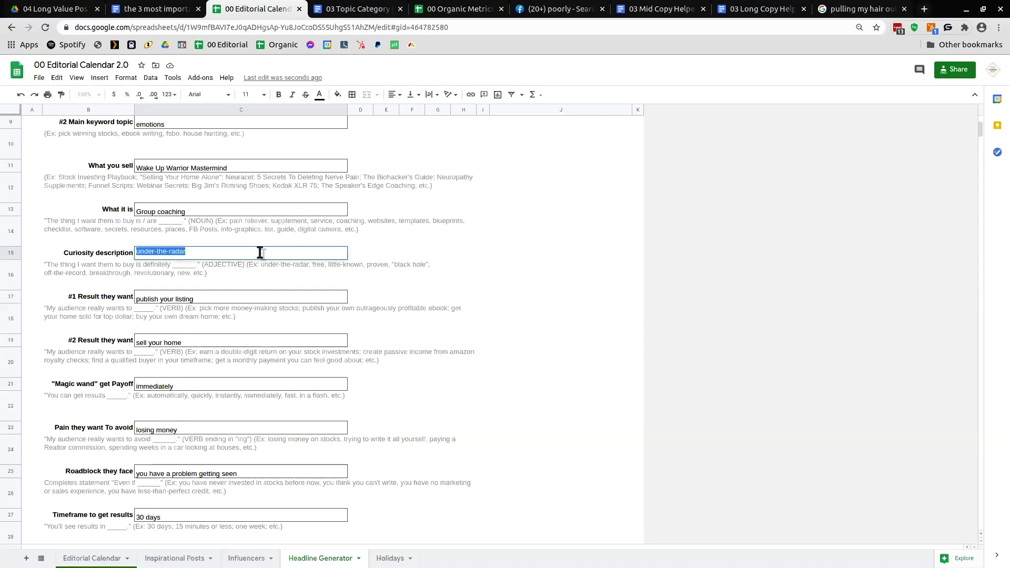
pyautogui.write('motivating')
pyautogui.press('Return')
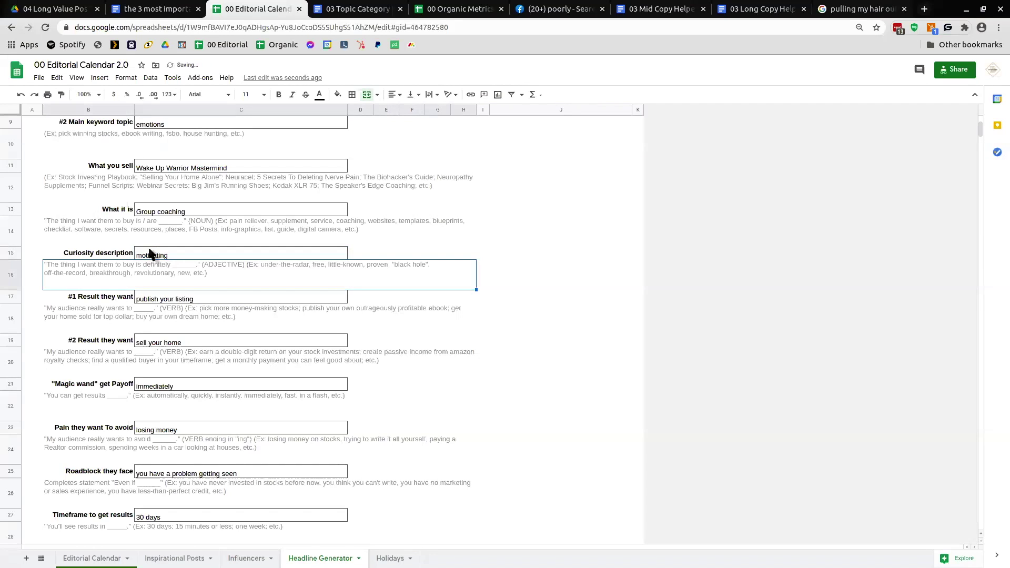
# Set the #1 result to 'be successful in life' and the #2 result to 'be confident again'
pyautogui.click(176, 299)
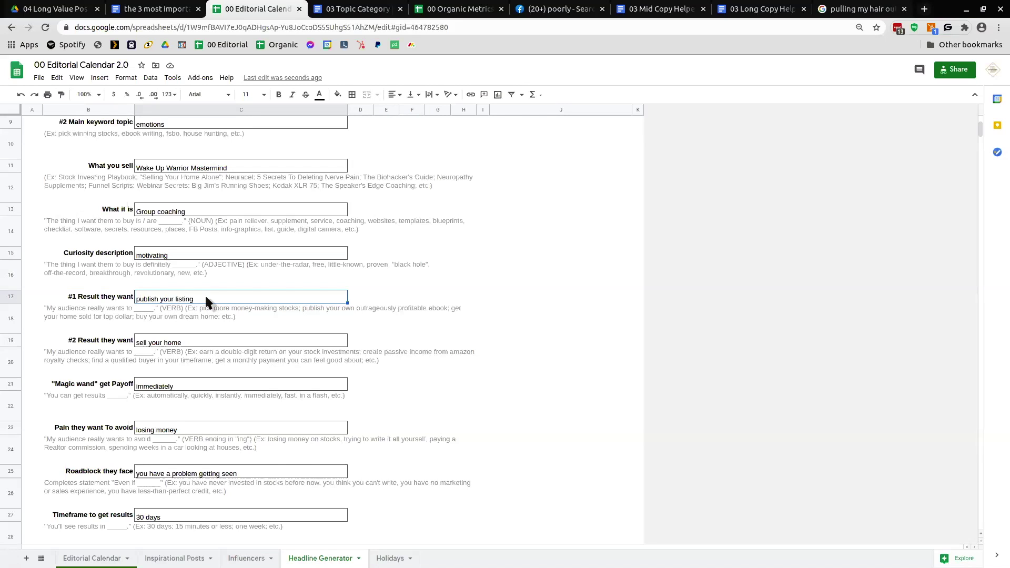
pyautogui.write('be succ')
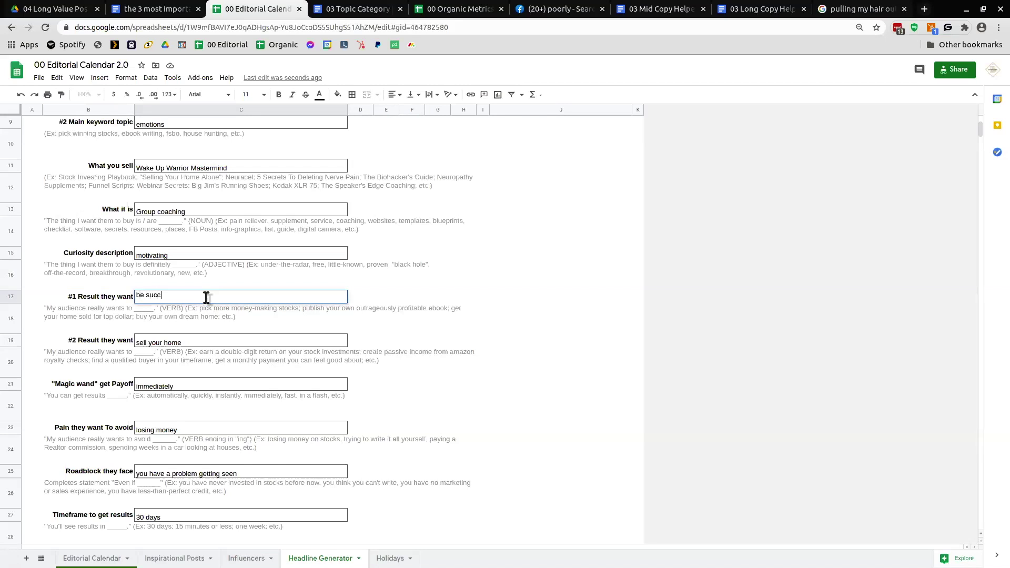
pyautogui.write('essful in life')
pyautogui.press('Return')
pyautogui.click(190, 342)
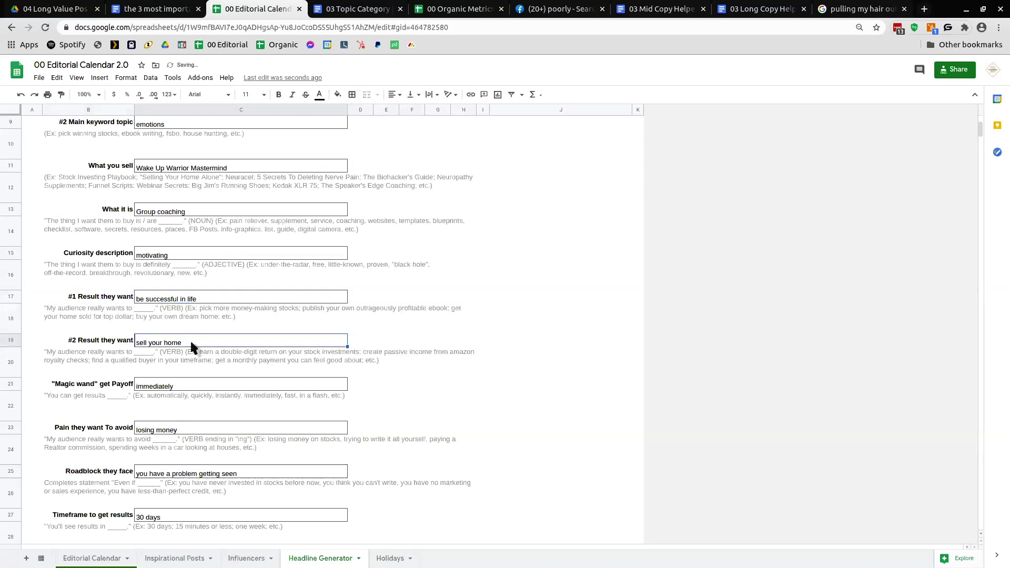
pyautogui.write('be confide')
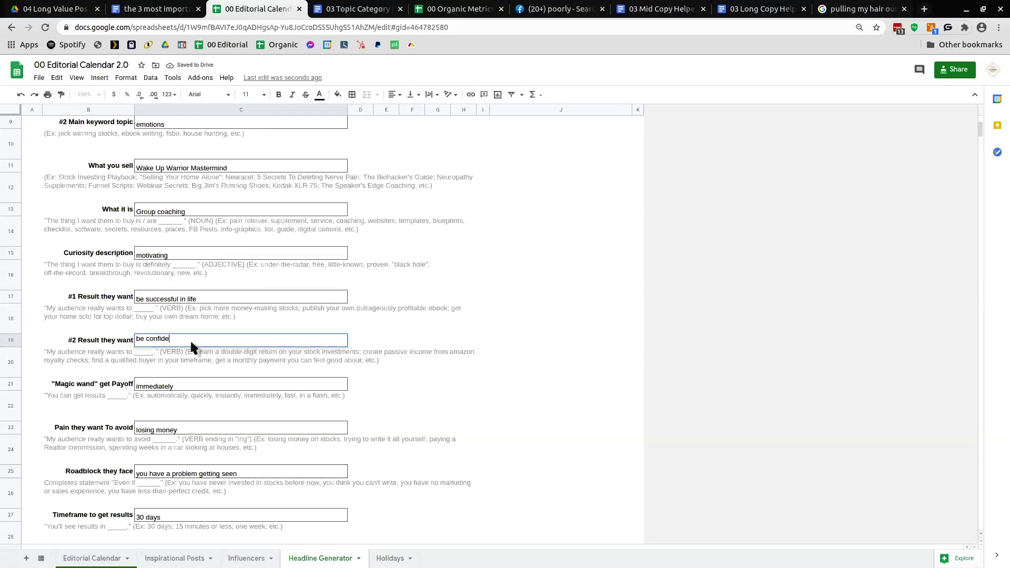
pyautogui.write('nt again')
pyautogui.press('Return')
# Change the magic wand payoff answer to 'quickly'
pyautogui.scroll(-1, 184, 363)
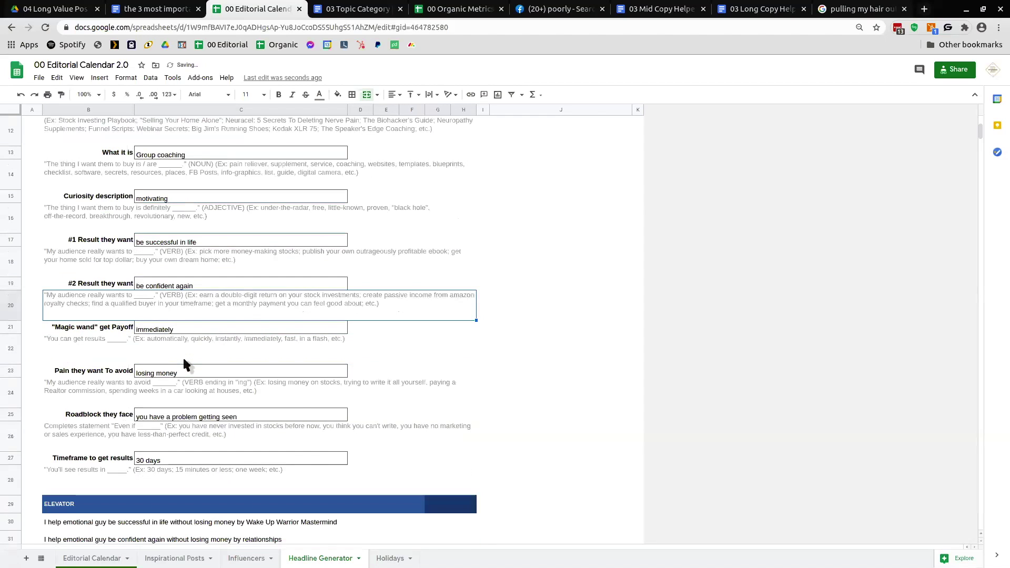
pyautogui.click(178, 329)
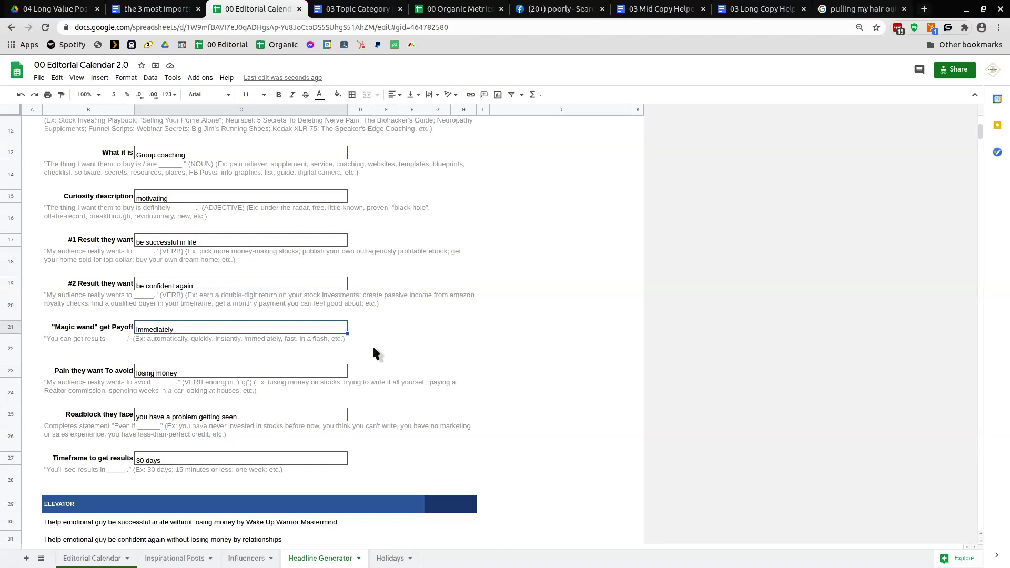
pyautogui.press('BackSpace')
pyautogui.write('quali')
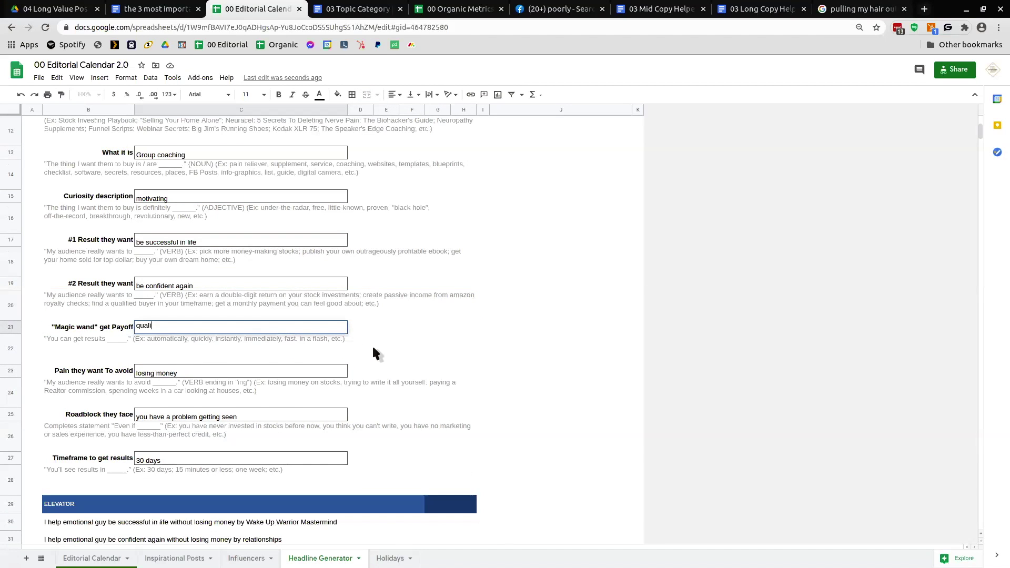
pyautogui.press('BackSpace')
pyautogui.press('BackSpace')
pyautogui.write('uickly')
pyautogui.press('Return')
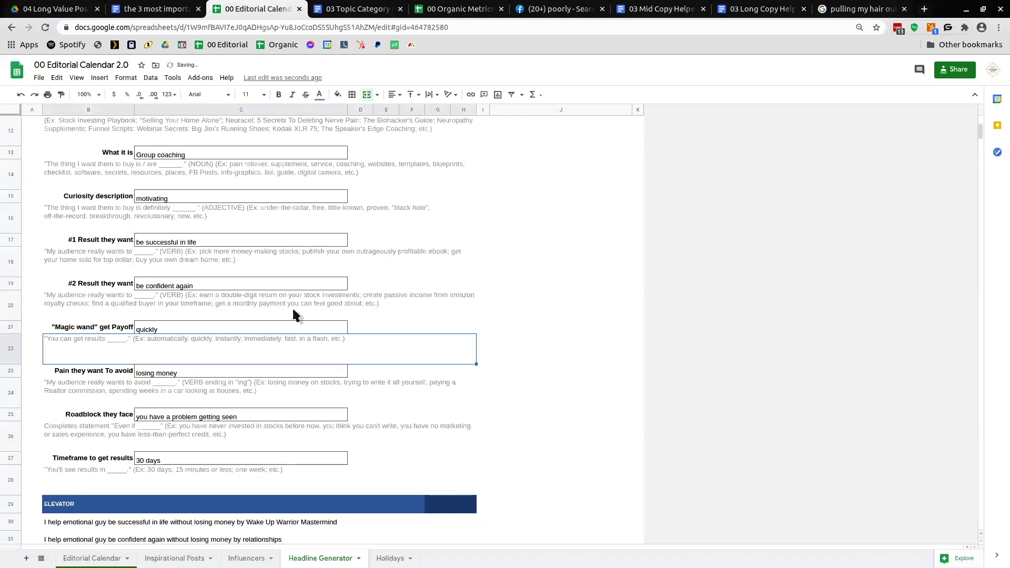
# Set the pain to avoid to 'paralyzing depression'
pyautogui.click(176, 369)
pyautogui.scroll(-1, 179, 368)
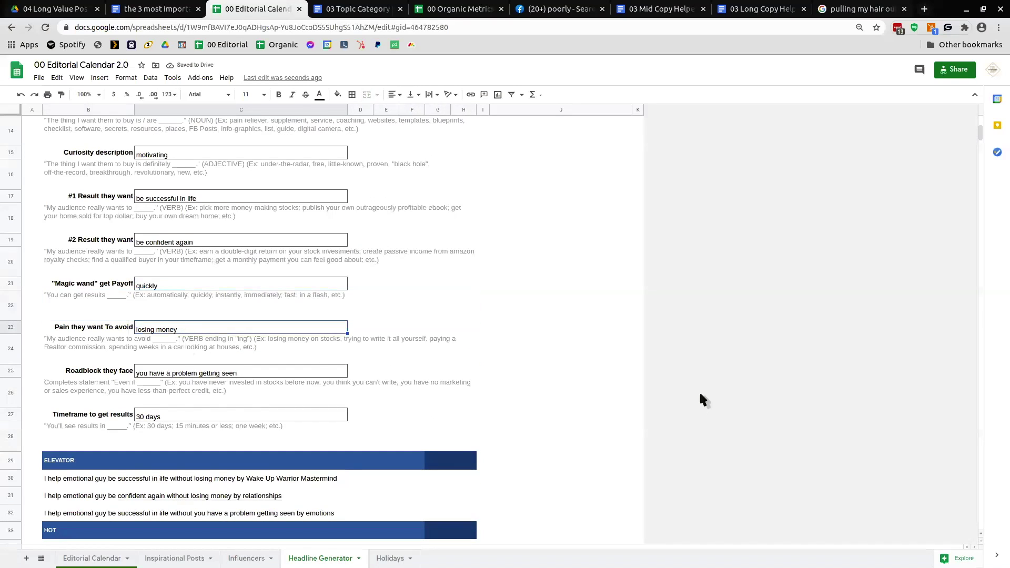
pyautogui.scroll(-1, 664, 405)
pyautogui.write('par')
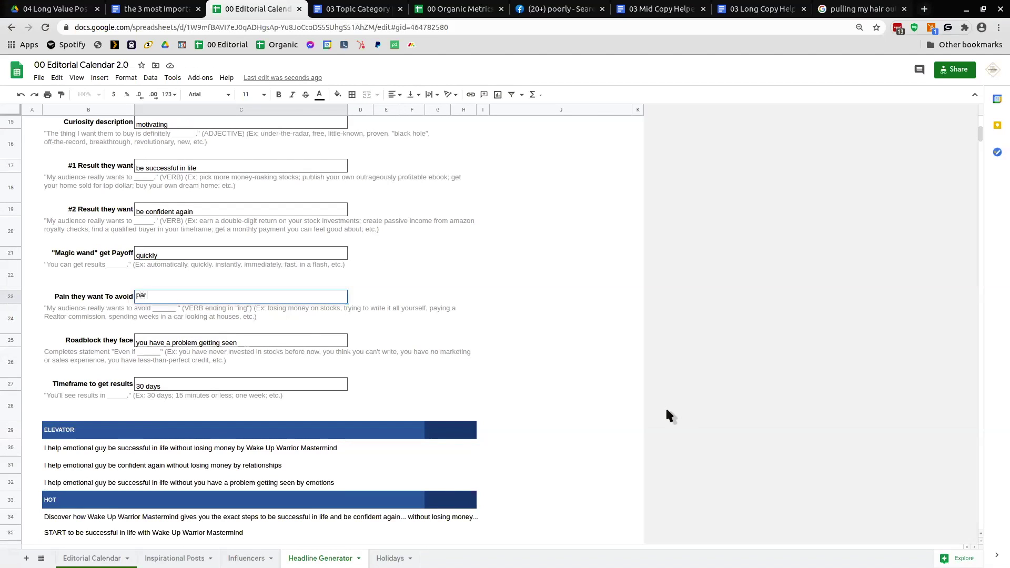
pyautogui.write('alyzing depre')
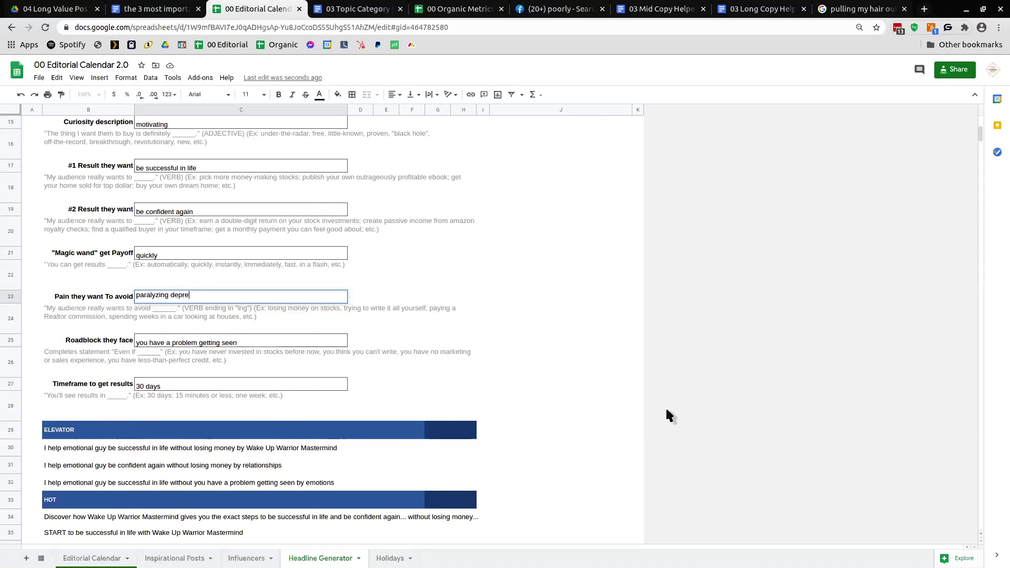
pyautogui.write('ssion')
pyautogui.press('Return')
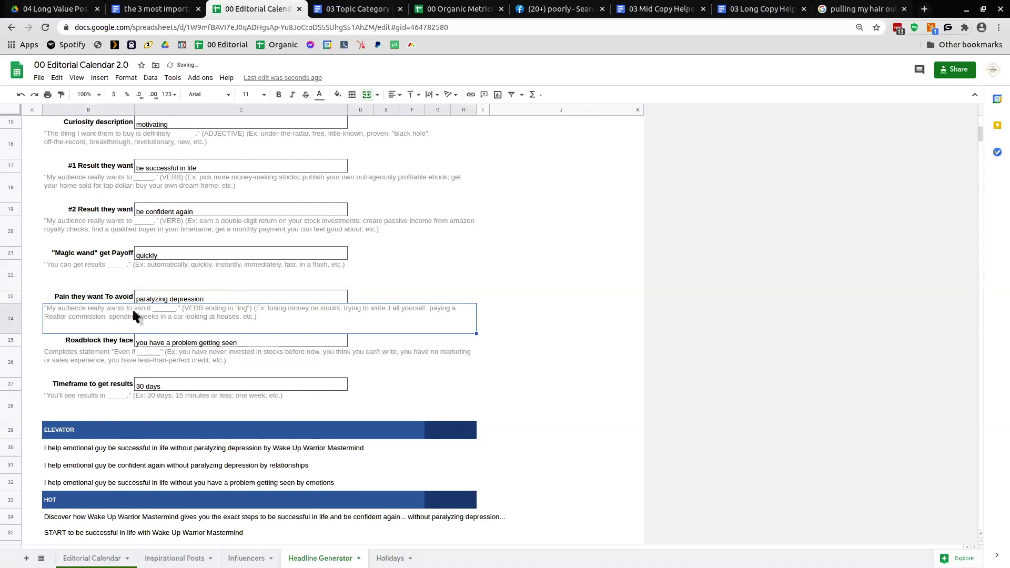
# Set the roadblock answer to 'you see no future'
pyautogui.click(158, 344)
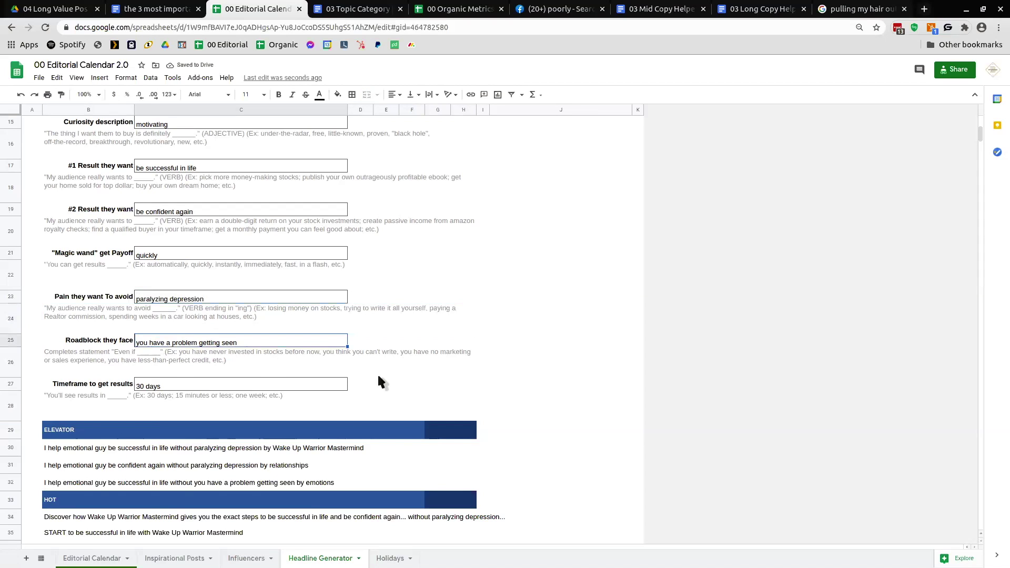
pyautogui.scroll(-2, 249, 258)
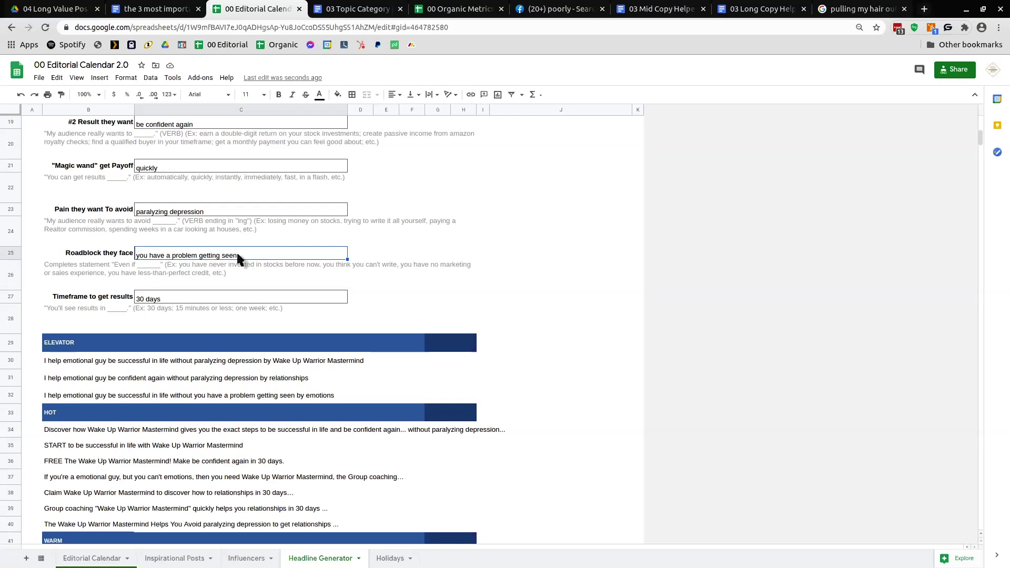
pyautogui.write('you have no idea what to do')
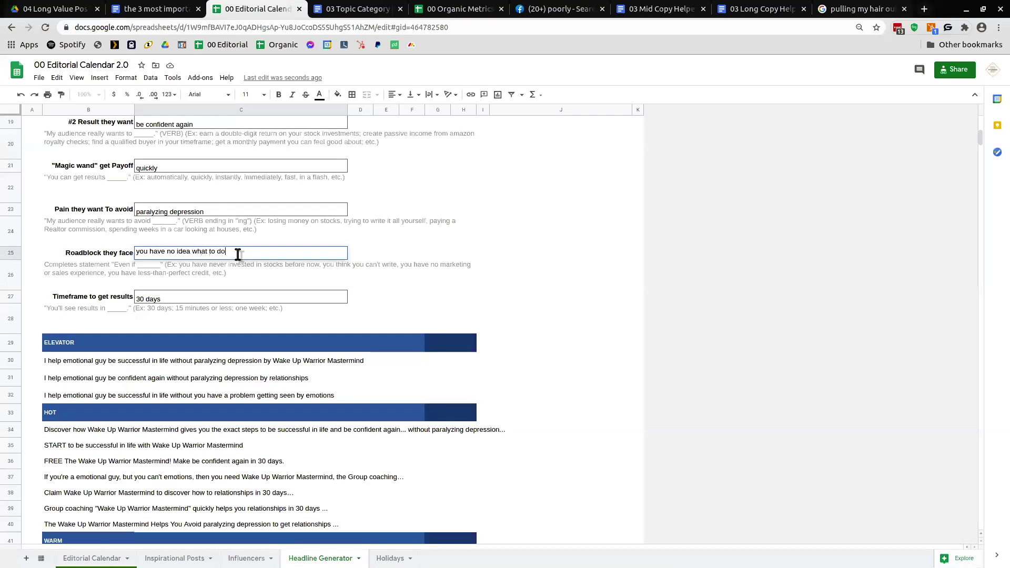
pyautogui.press('Return')
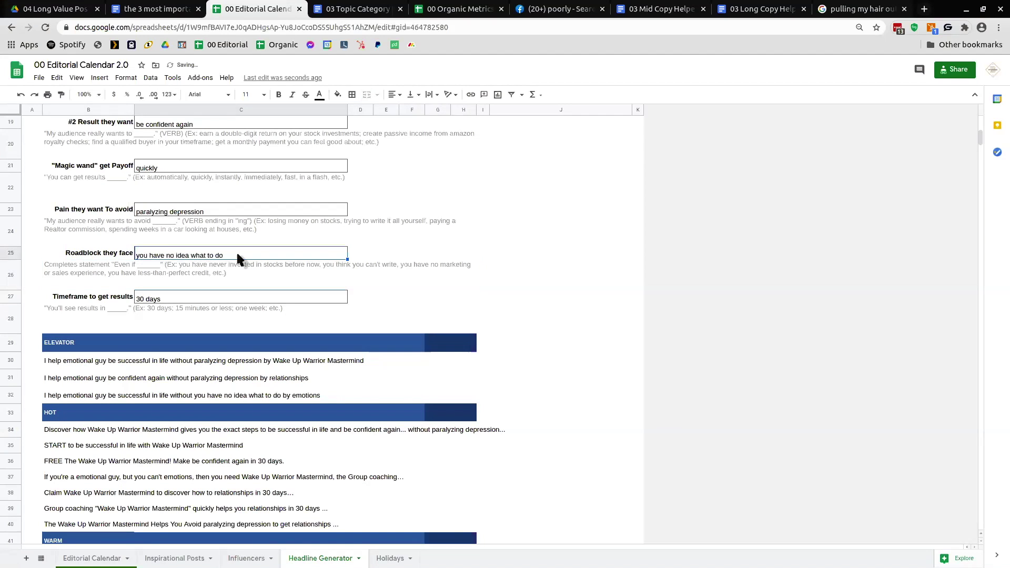
pyautogui.click(237, 253)
pyautogui.write('you see no future')
pyautogui.press('Return')
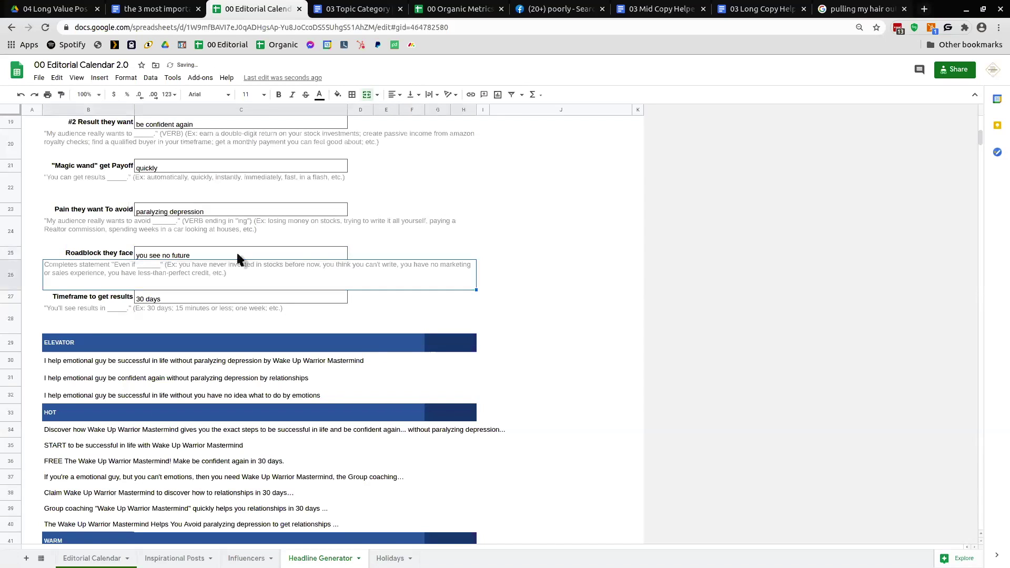
pyautogui.click(666, 256)
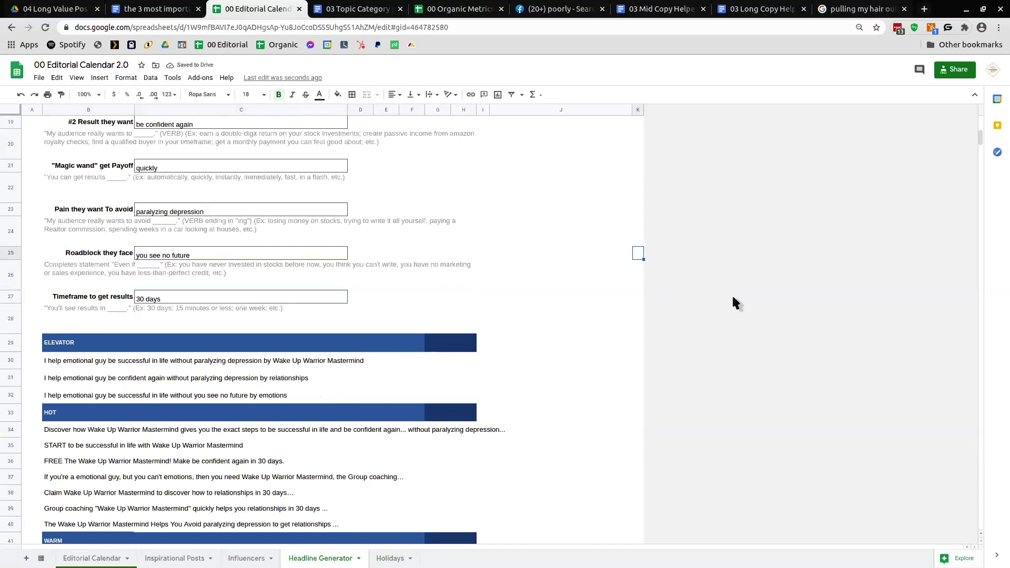
# Change the timeframe from 30 days to '90 days'
pyautogui.click(207, 300)
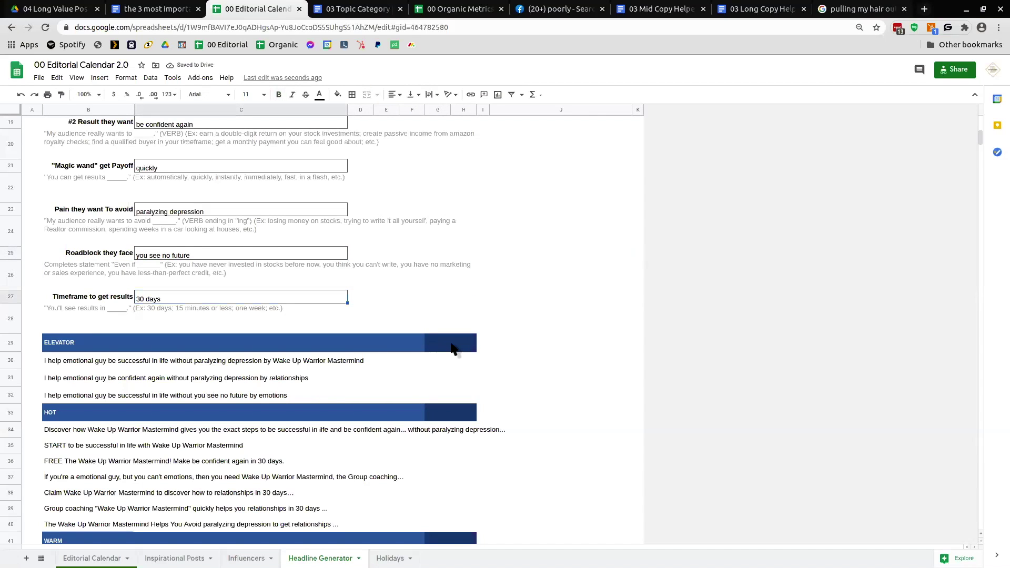
pyautogui.write('90 days')
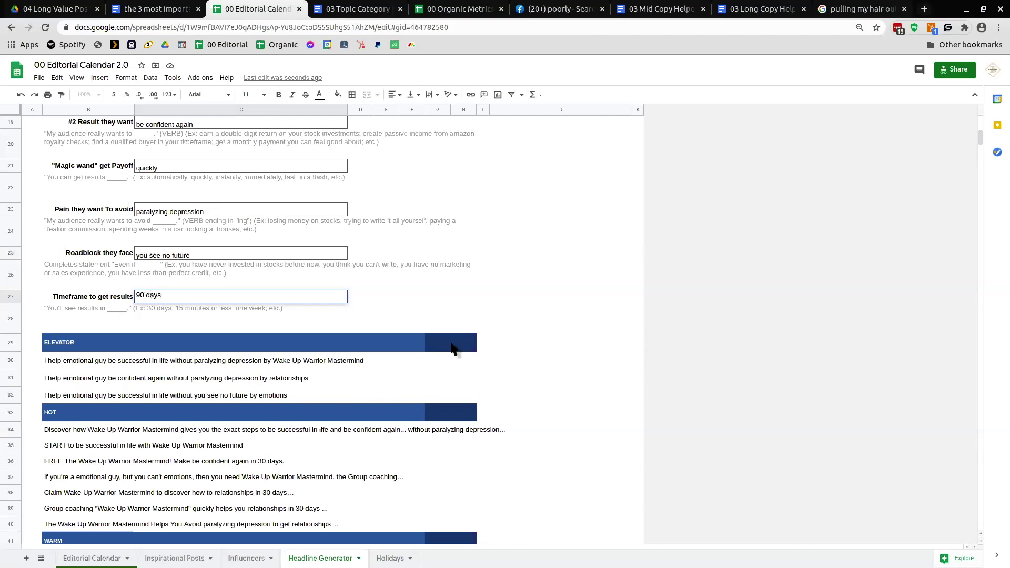
pyautogui.press('Return')
# Check the first HOT headline in row 34 and the FREE headline in row 36
pyautogui.scroll(-1, 451, 345)
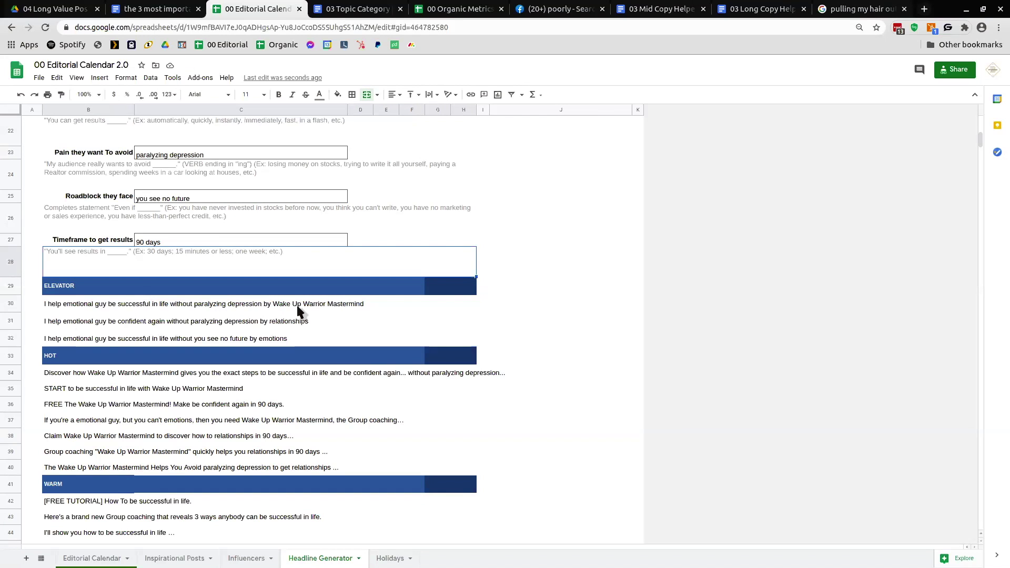
pyautogui.scroll(-1, 301, 311)
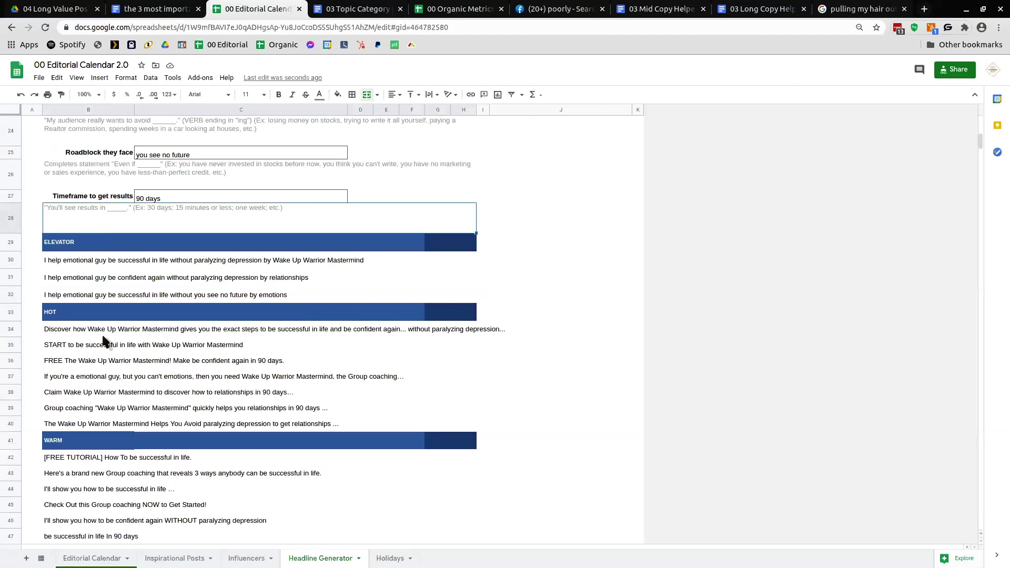
pyautogui.click(49, 335)
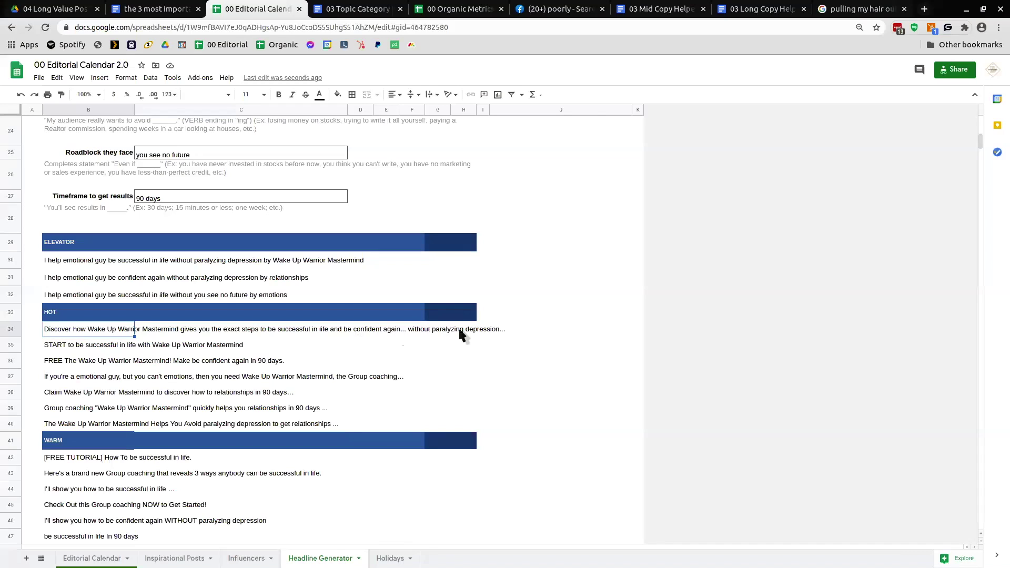
pyautogui.click(637, 361)
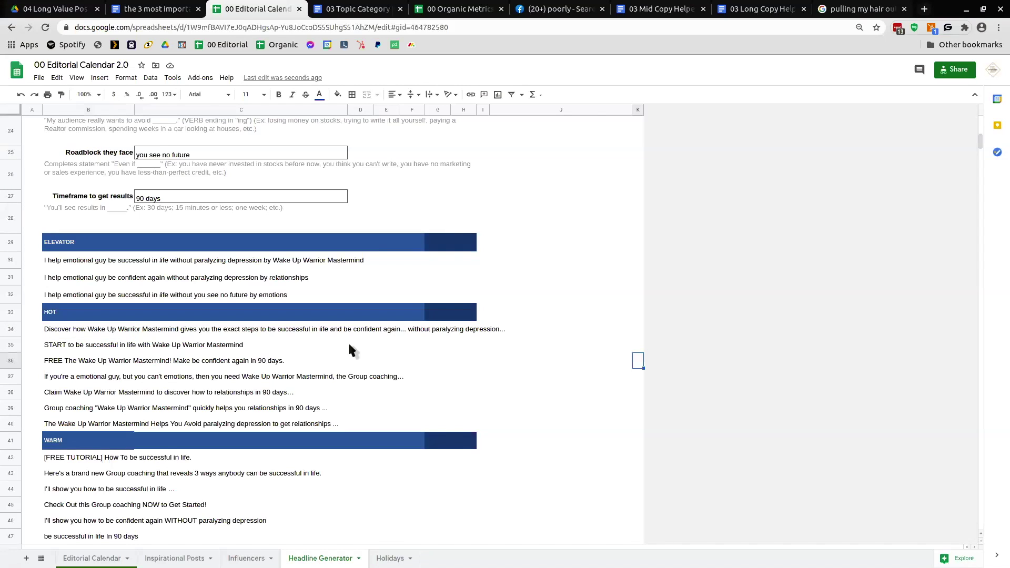
pyautogui.scroll(-1, 66, 331)
pyautogui.click(55, 319)
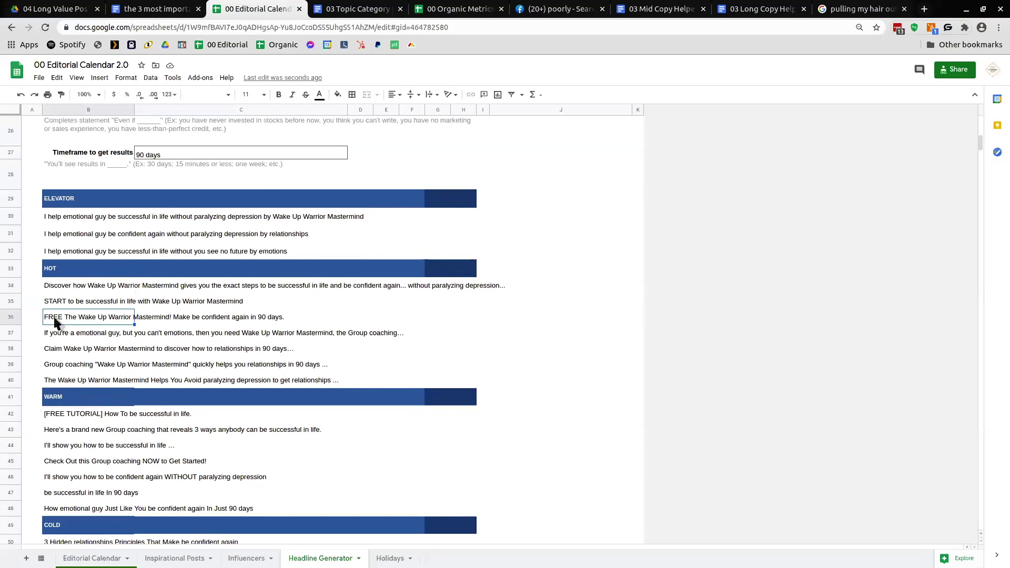
# Look at the Early Warning Signs headline in row 145, then scroll back to the top inputs
pyautogui.scroll(-4, 57, 336)
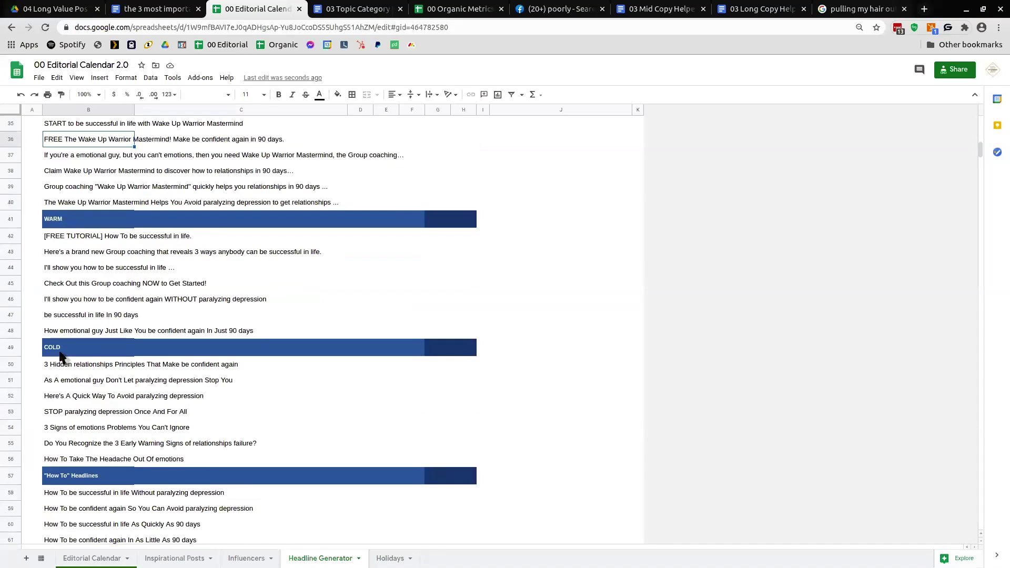
pyautogui.scroll(-3, 59, 361)
pyautogui.scroll(-20, 54, 363)
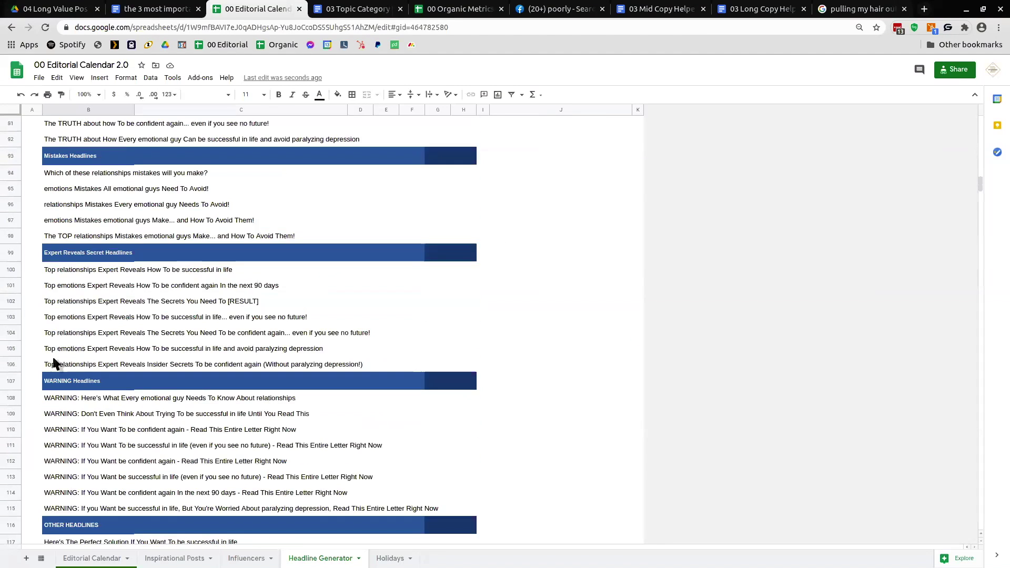
pyautogui.scroll(-3, 54, 362)
pyautogui.click(54, 361)
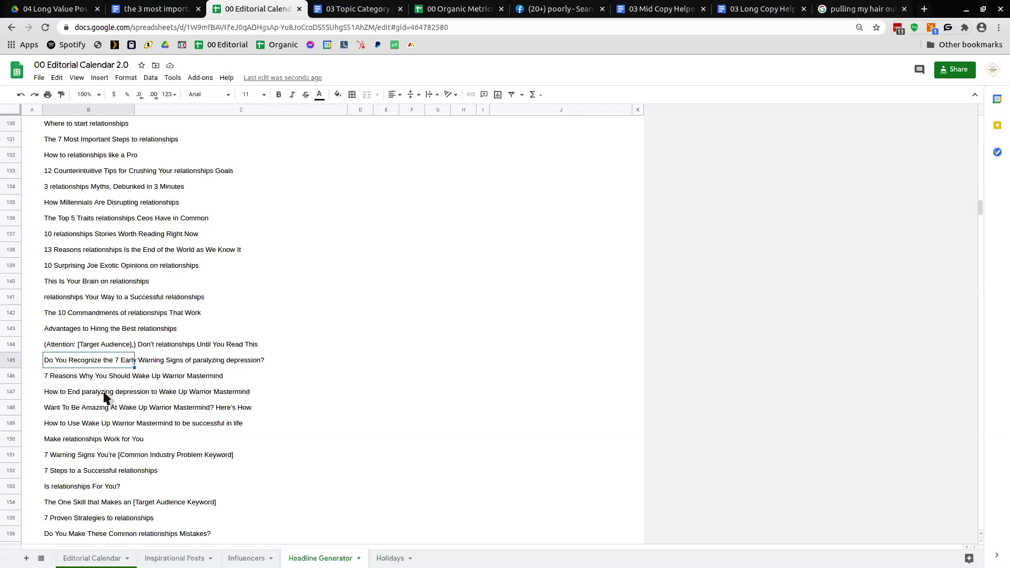
pyautogui.scroll(-1, 100, 402)
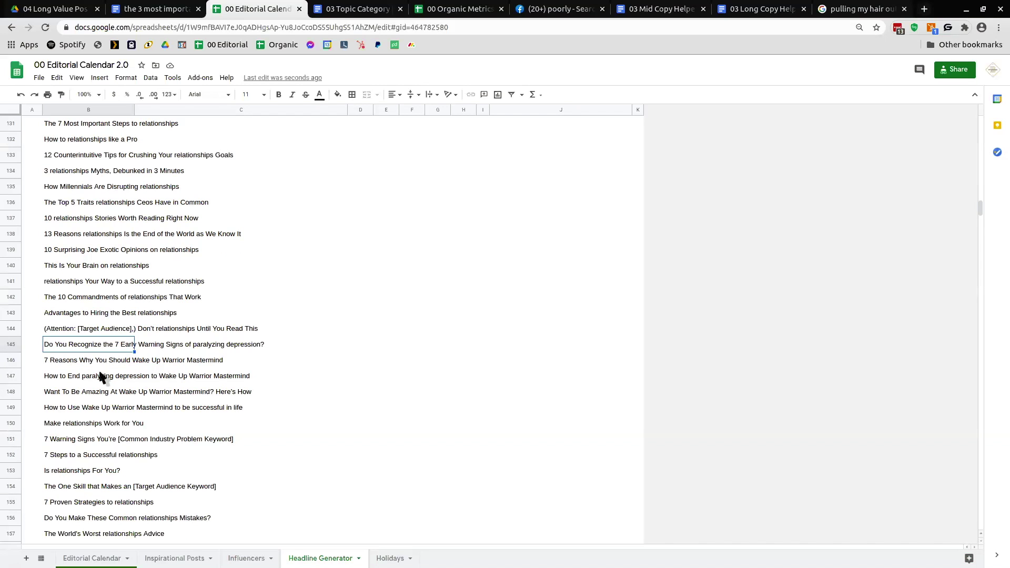
pyautogui.scroll(4, 153, 376)
pyautogui.scroll(10, 150, 366)
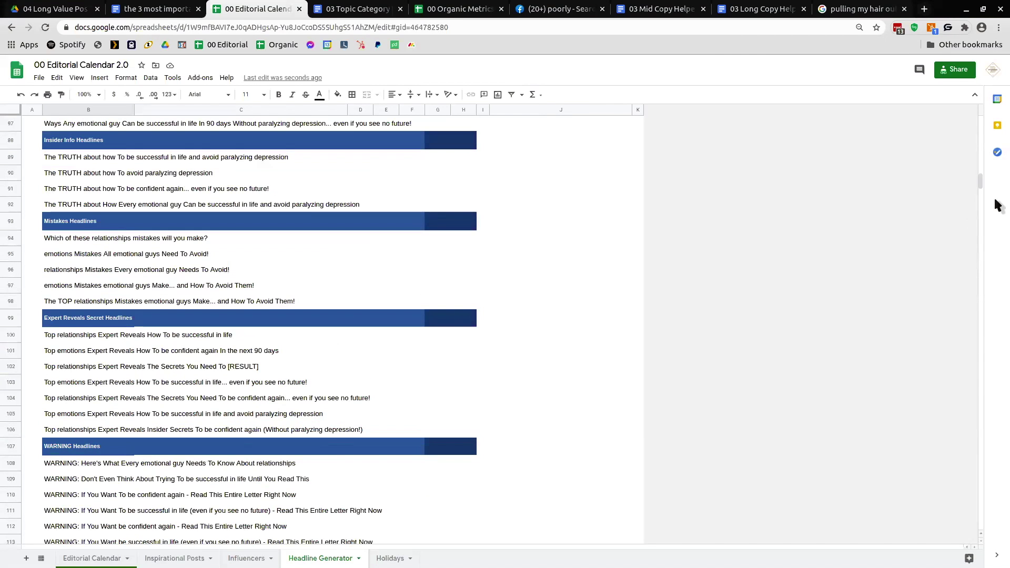
pyautogui.moveTo(980, 182); pyautogui.dragTo(979, 120)
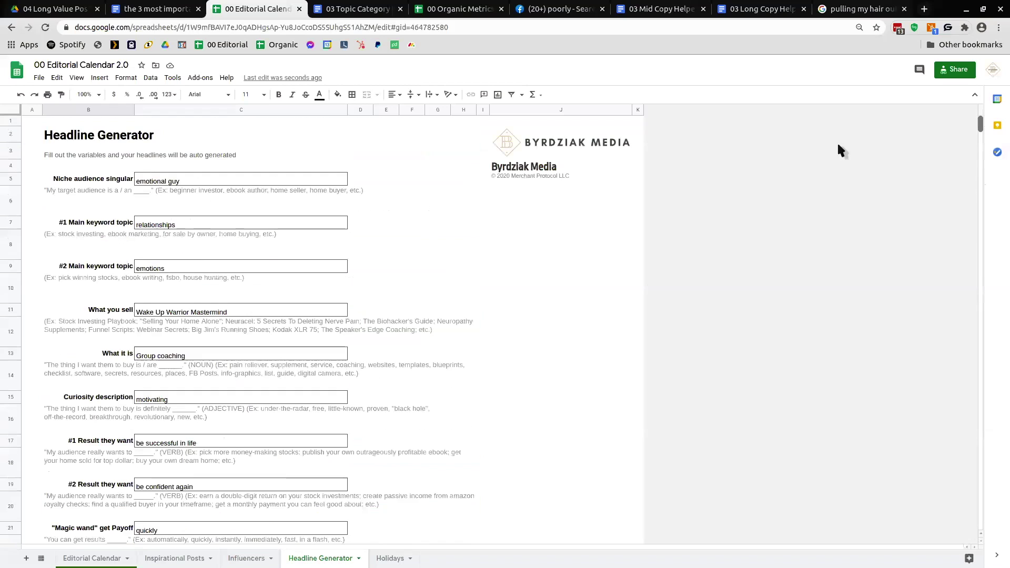
pyautogui.click(200, 179)
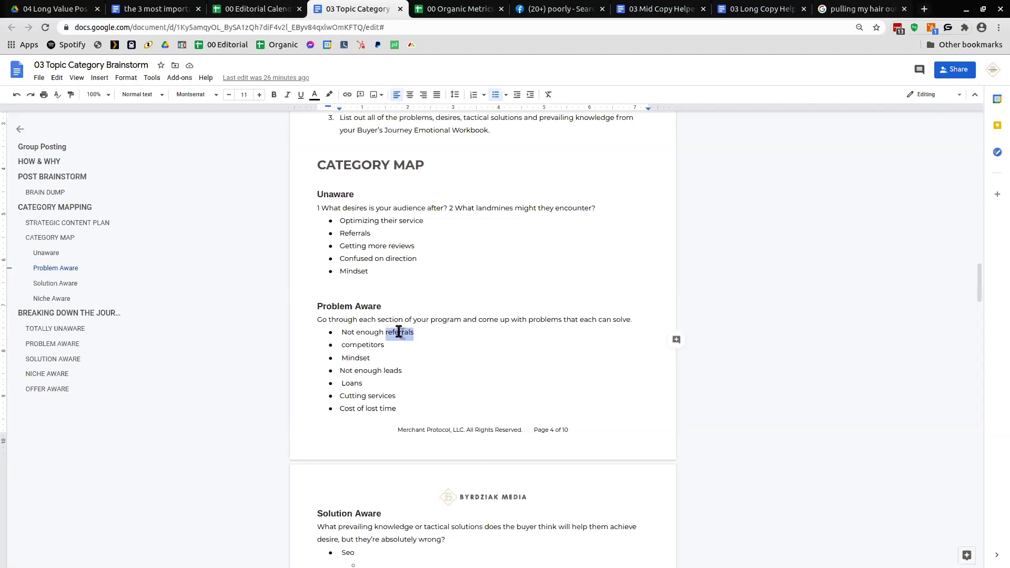
pyautogui.click(256, 9)
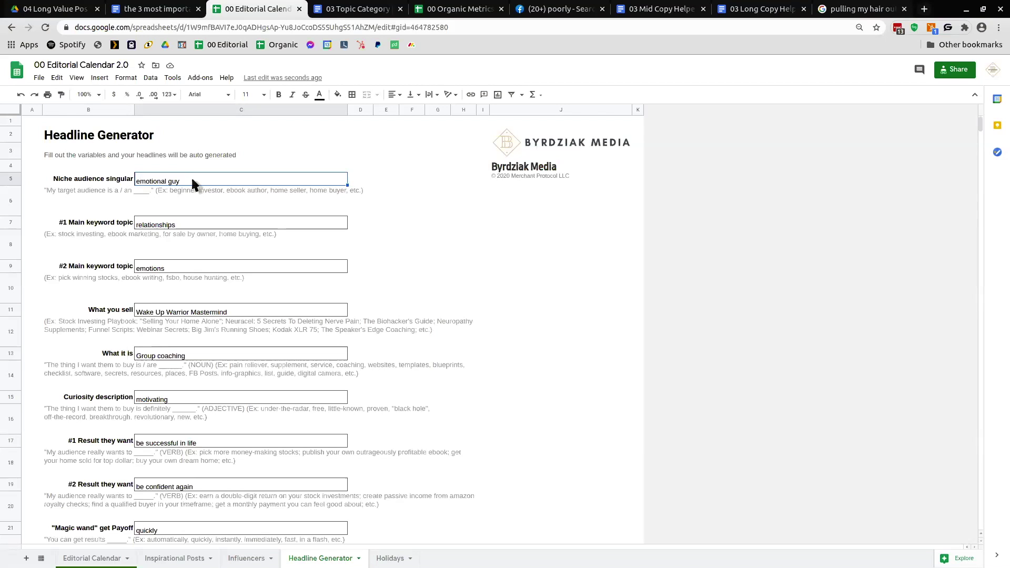
# Move down through the Headline Generator to the referrals headline ideas
pyautogui.press('pagedown')
pyautogui.scroll(-2, 113, 316)
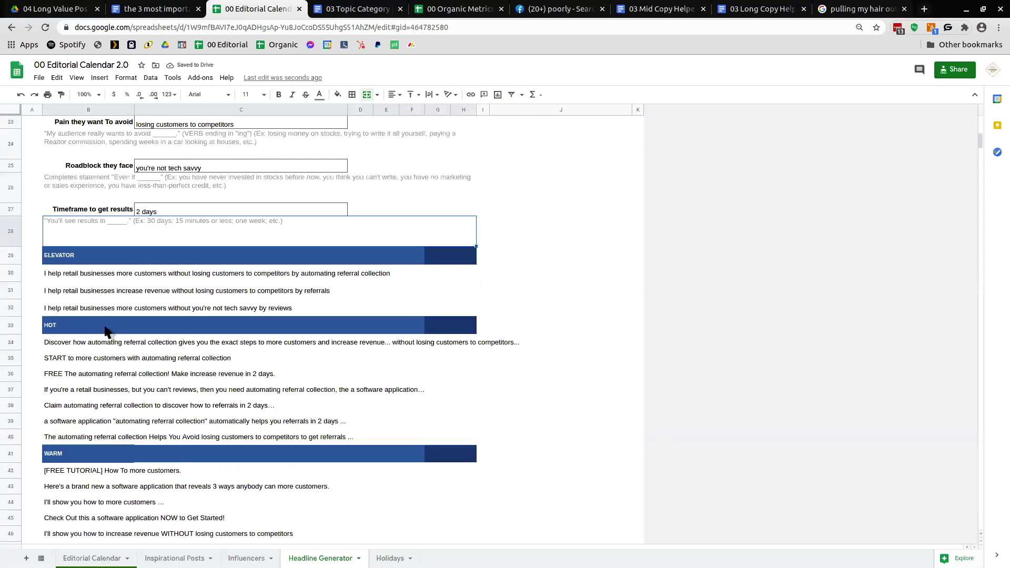
pyautogui.press('Down')
pyautogui.press('Down')
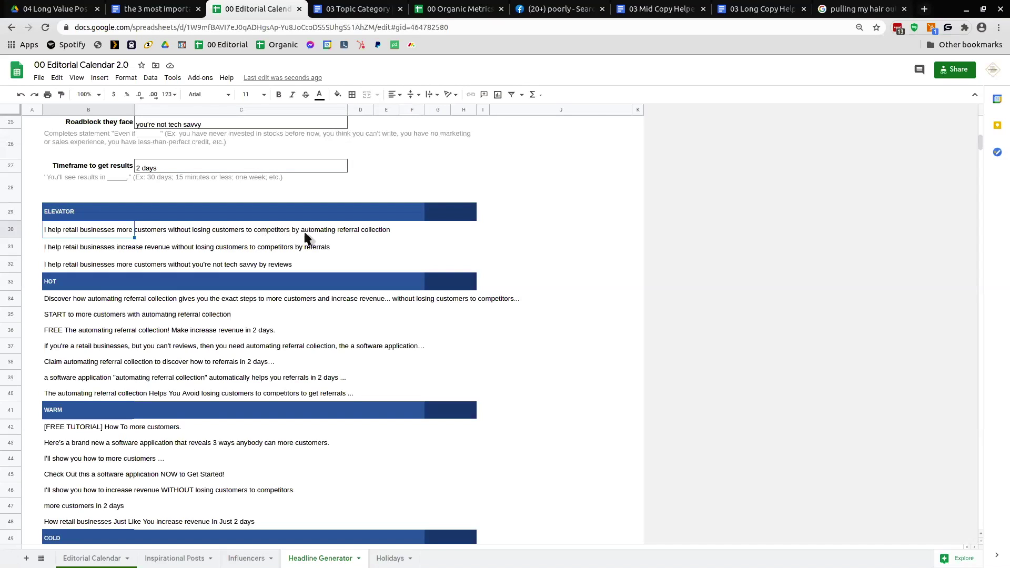
pyautogui.scroll(-9, 139, 349)
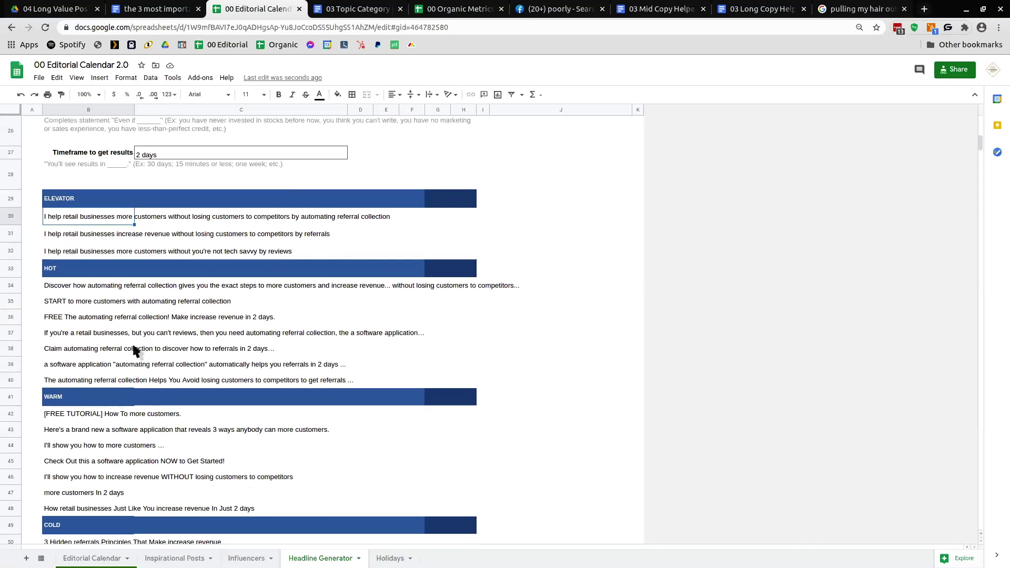
pyautogui.scroll(-2, 116, 389)
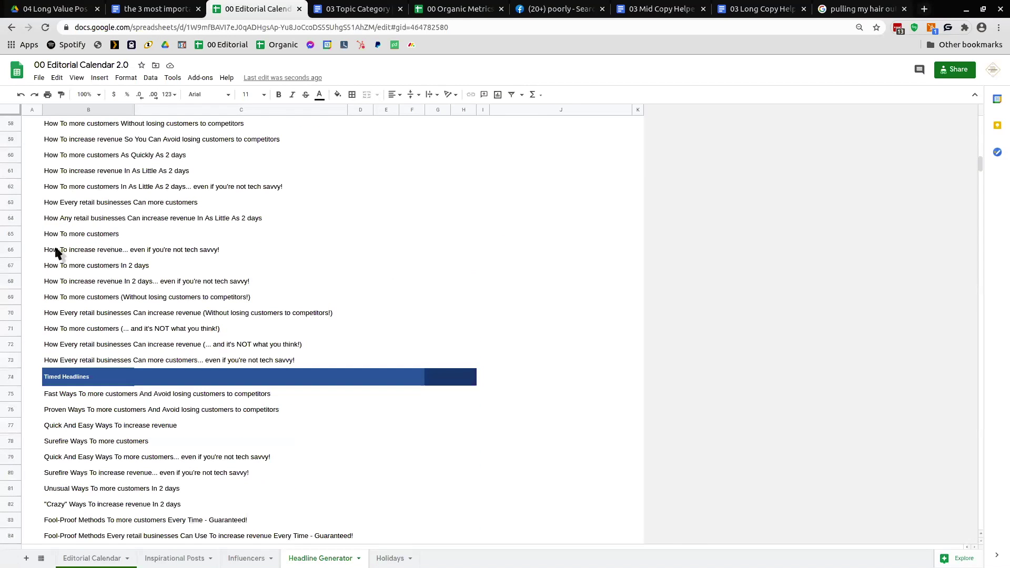
pyautogui.hotkey('ctrl', 'z')
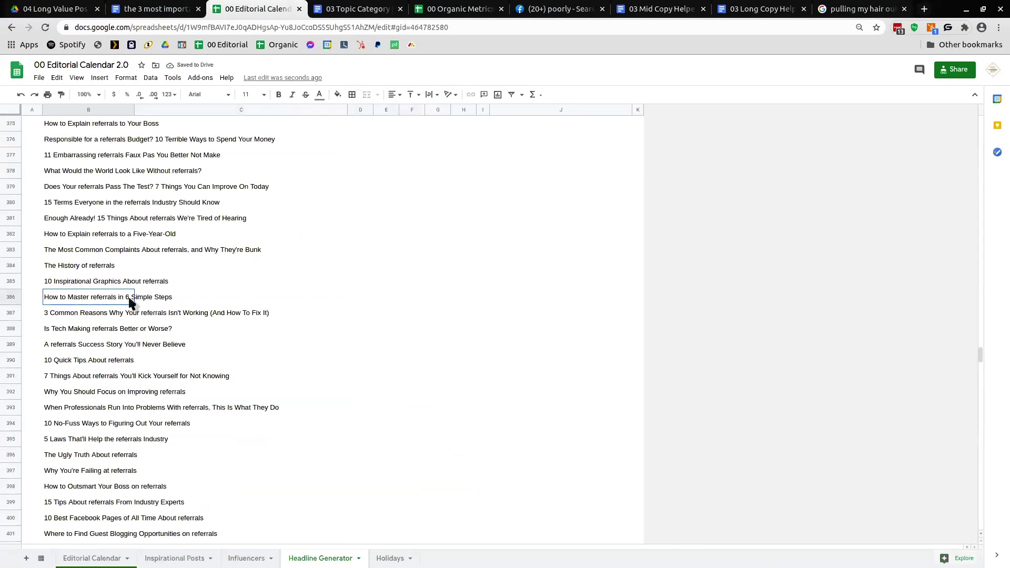
# Select the '3 Common Reasons' and 'Is Tech Making referrals Better or Worse?' headlines, then open Editorial Calendar
pyautogui.click(54, 317)
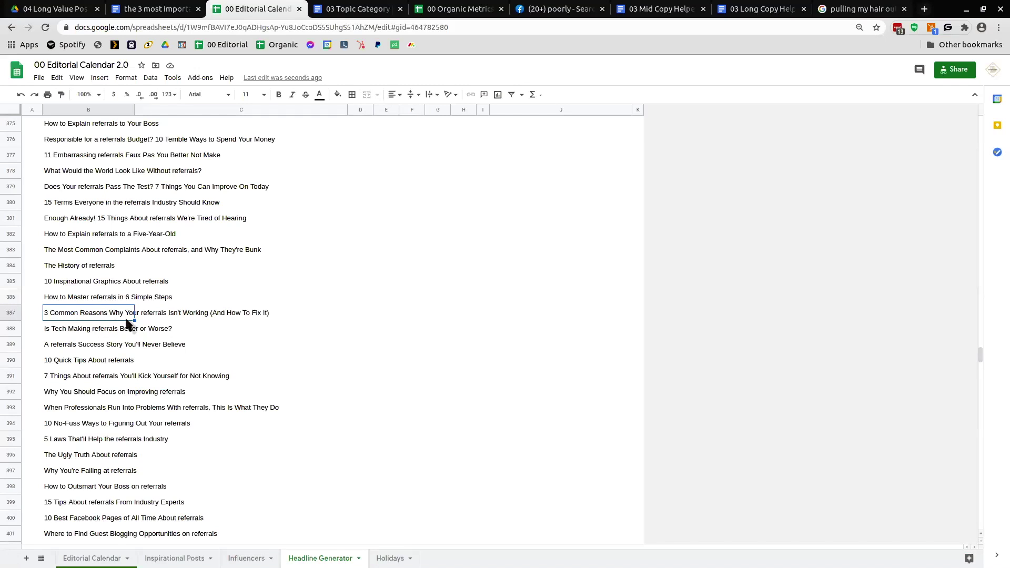
pyautogui.click(63, 331)
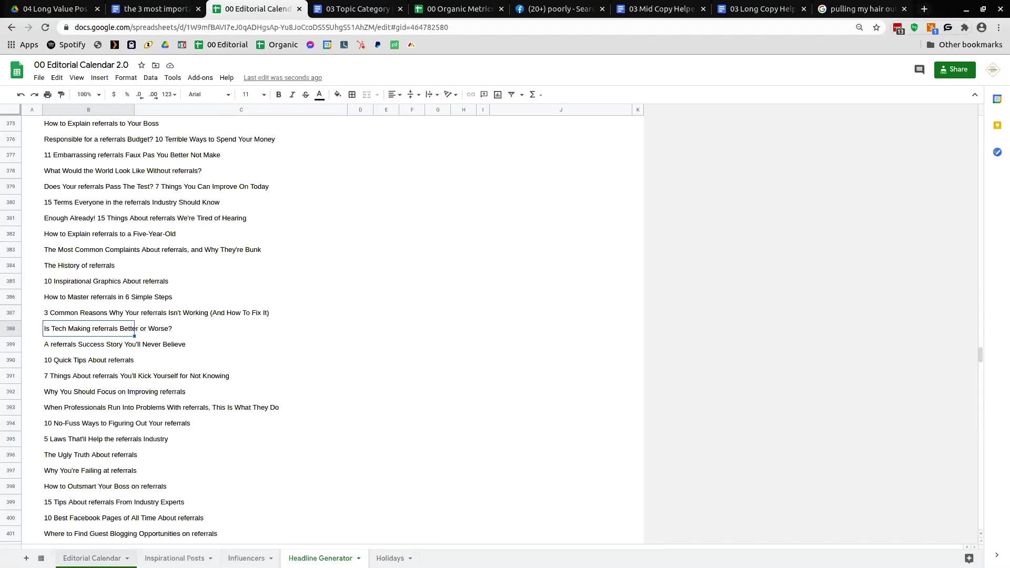
pyautogui.click(94, 558)
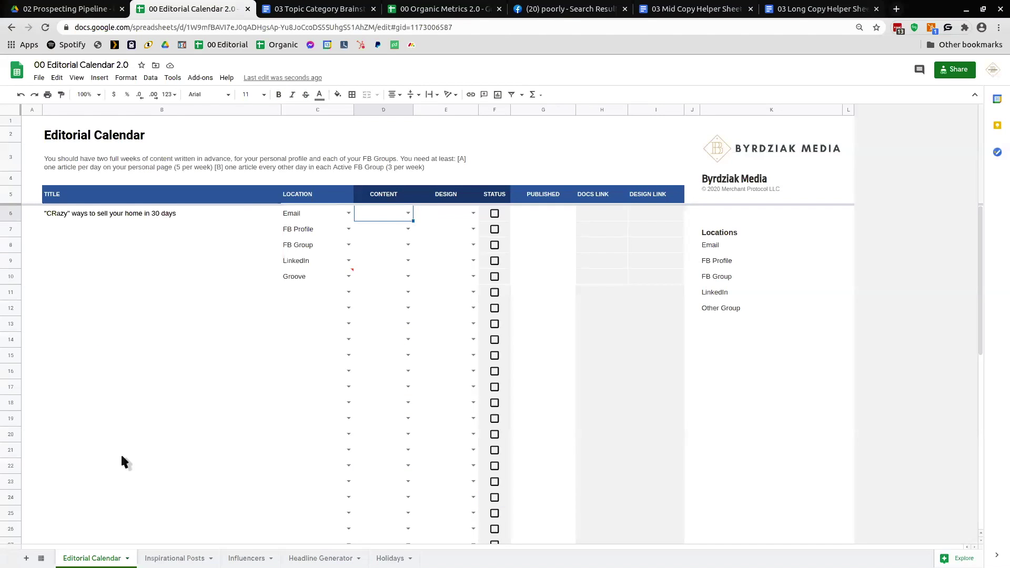
# Fill the "CRazy" ways to sell your home in 30 days title down from B6 to B23
pyautogui.click(171, 217)
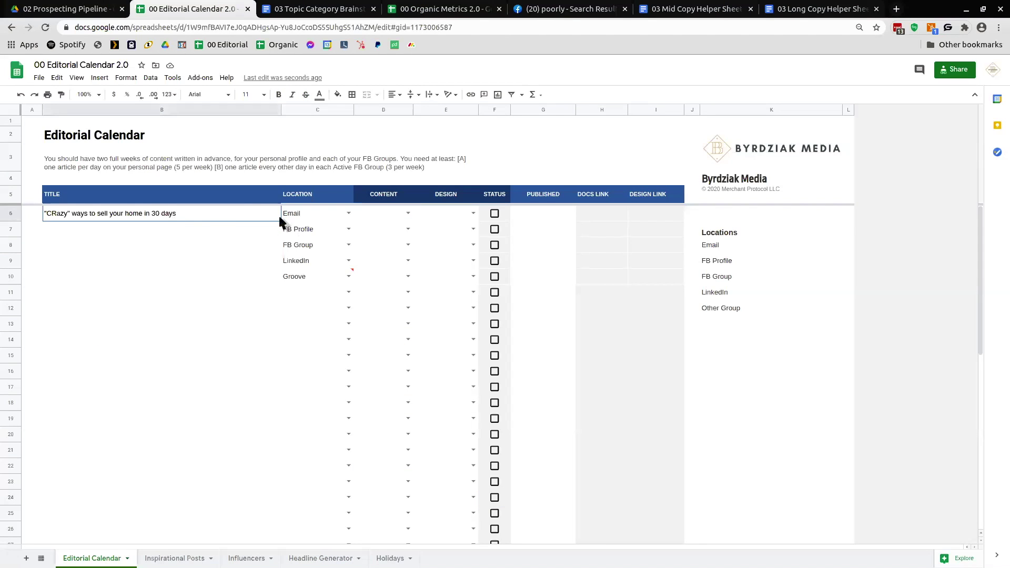
pyautogui.moveTo(280, 221); pyautogui.dragTo(254, 475)
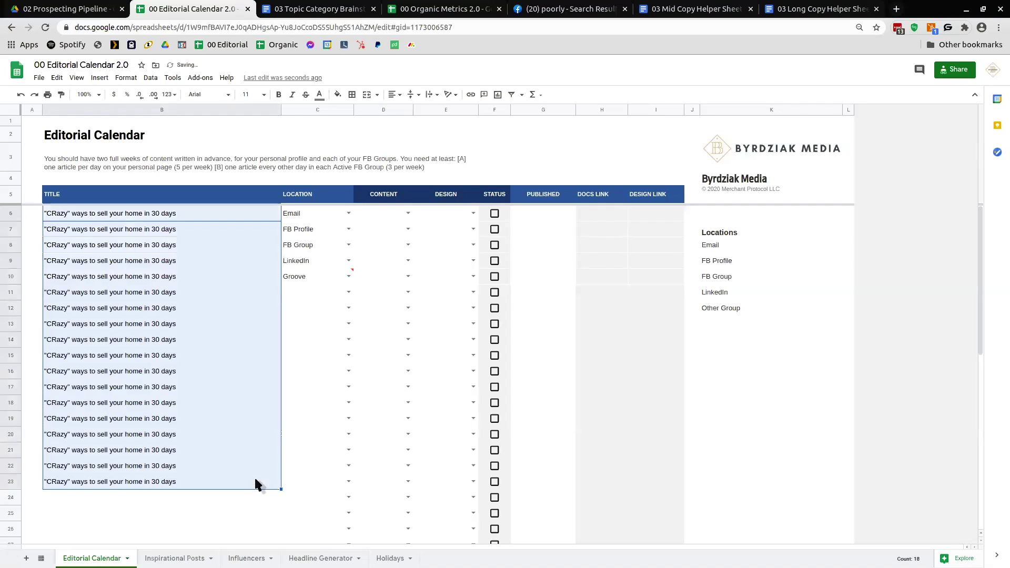
pyautogui.click(355, 303)
# Set the row 6–8 locations to Email, FB Profile and FB Group, then go to the Holidays sheet
pyautogui.click(302, 210)
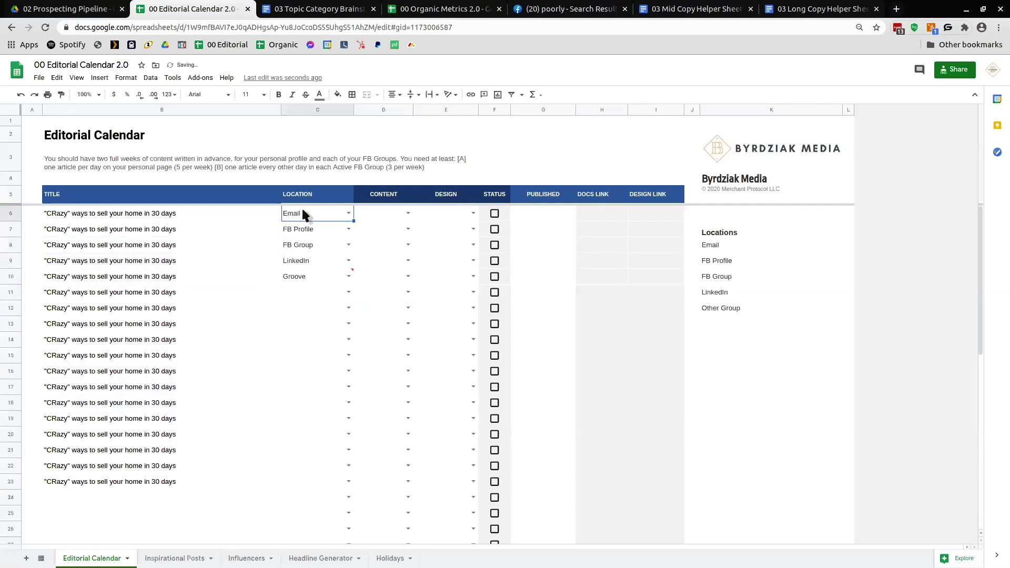
pyautogui.click(349, 213)
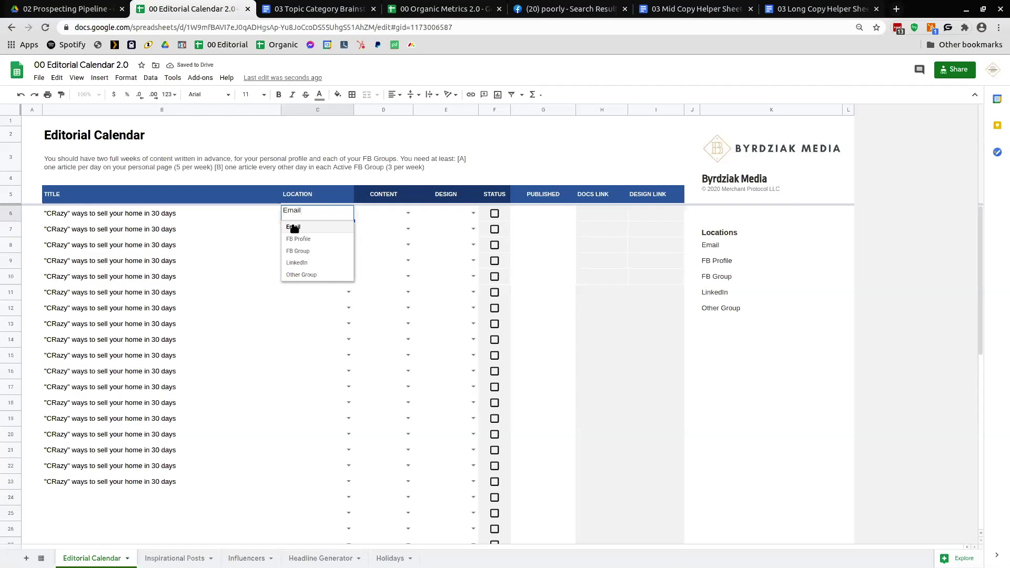
pyautogui.click(294, 227)
pyautogui.click(349, 230)
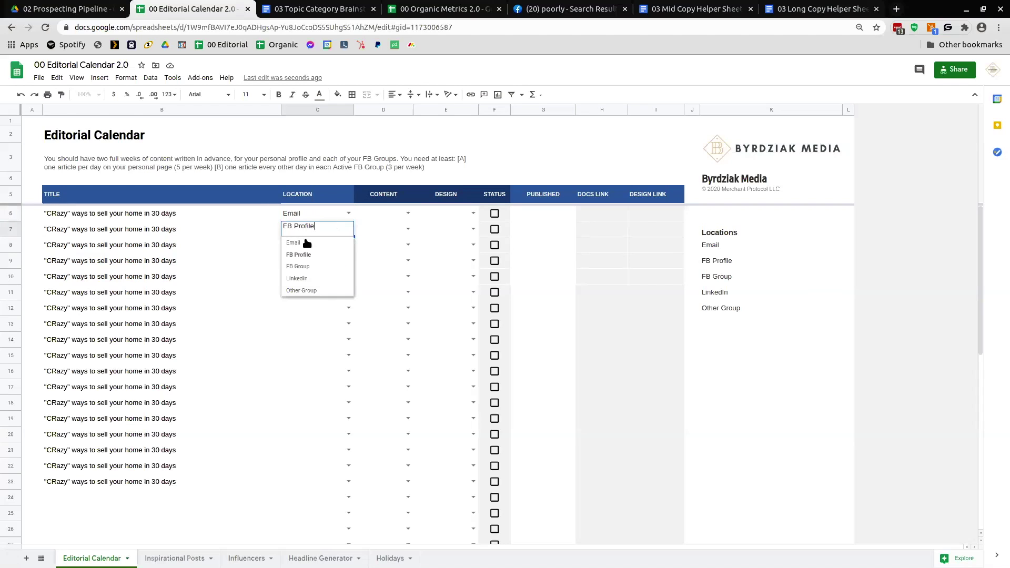
pyautogui.click(301, 256)
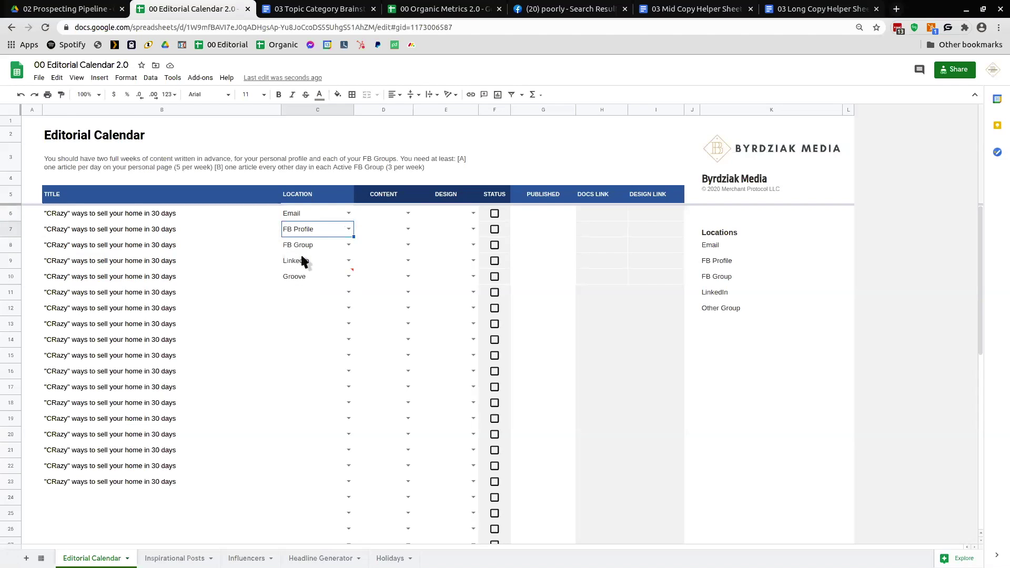
pyautogui.click(348, 244)
pyautogui.click(298, 279)
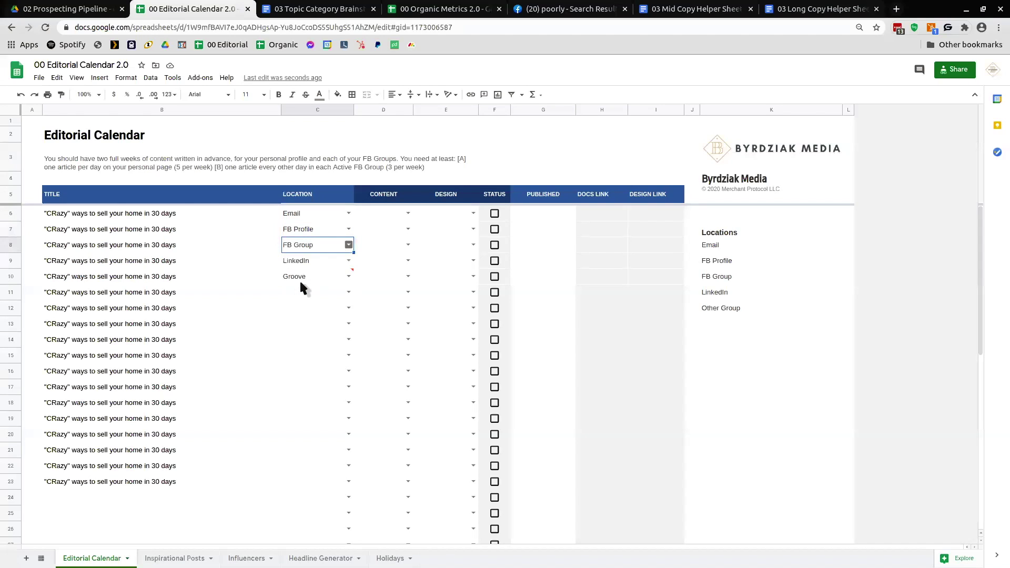
pyautogui.click(315, 308)
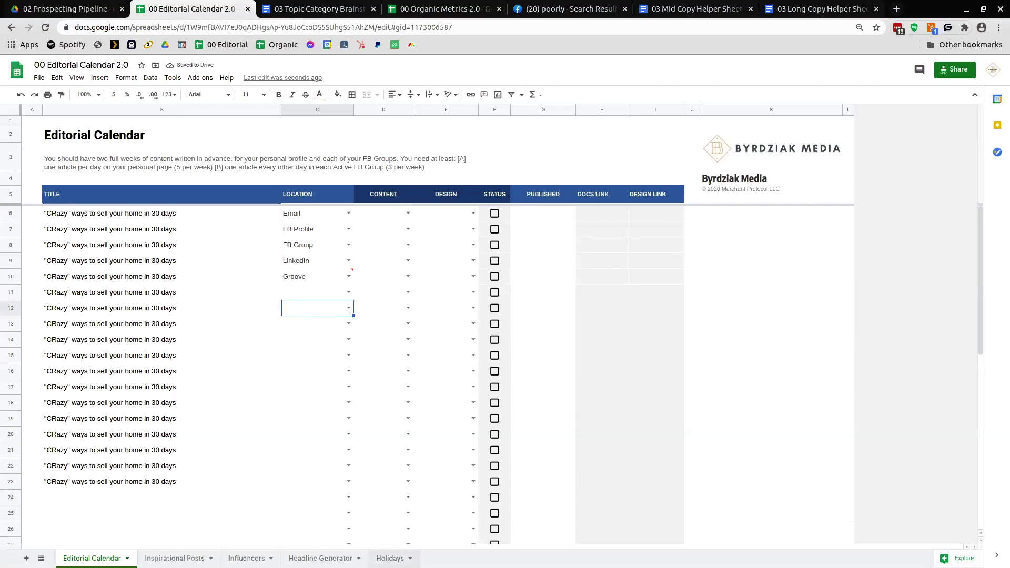
pyautogui.click(389, 558)
# Add Clickfunnels as a new entry in the Holidays sheet's Locations list
pyautogui.click(310, 130)
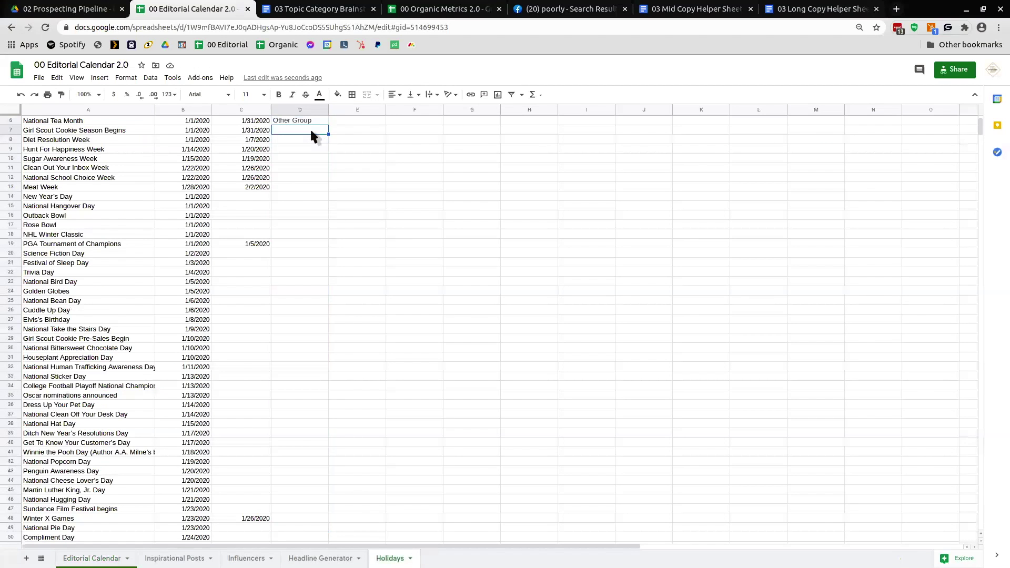
pyautogui.scroll(2, 310, 131)
pyautogui.write('Click')
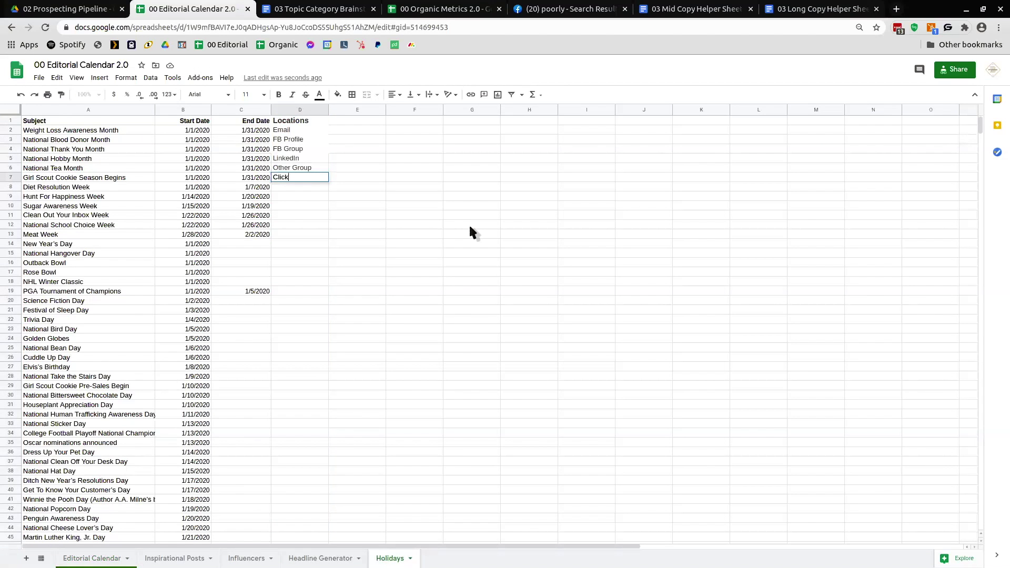
pyautogui.write('funnels')
pyautogui.click(470, 225)
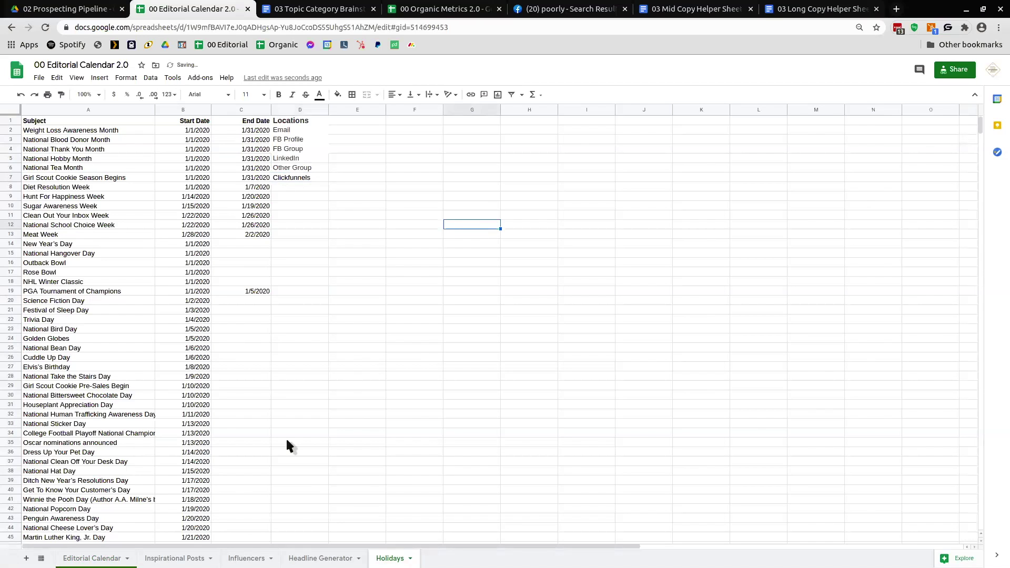
# Back on the Editorial Calendar, set row 11's location to Clickfunnels
pyautogui.click(92, 558)
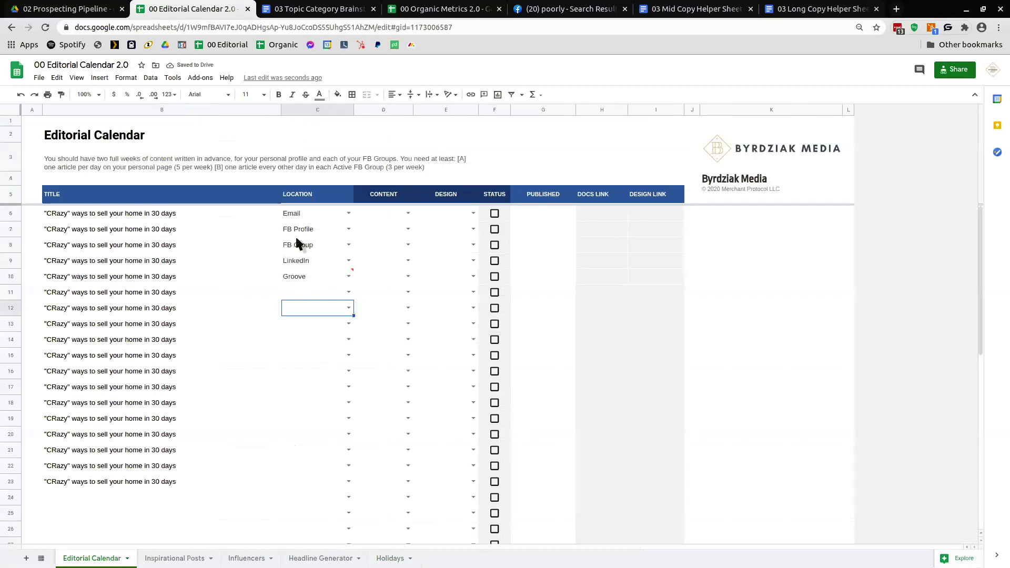
pyautogui.click(350, 292)
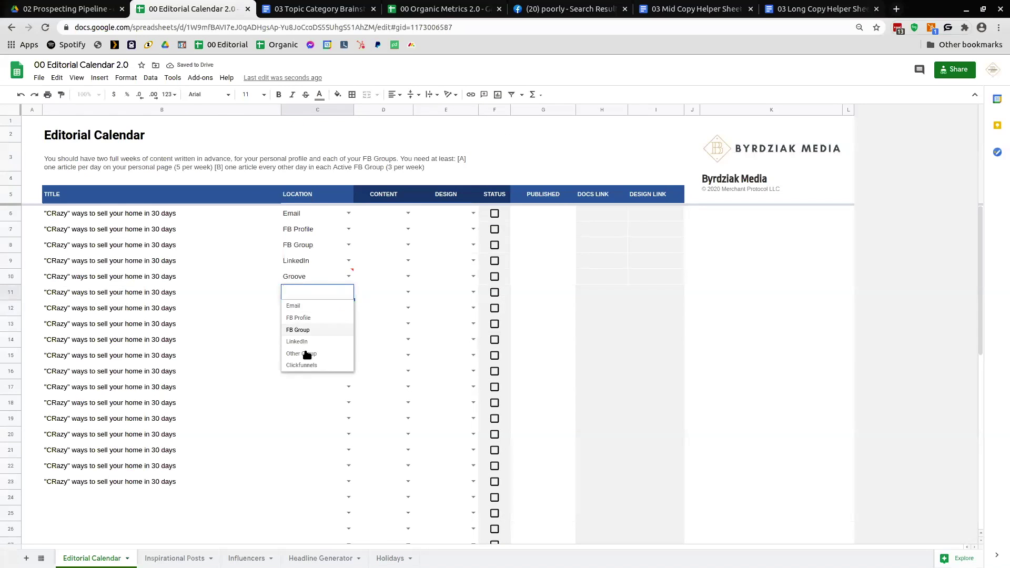
pyautogui.click(302, 368)
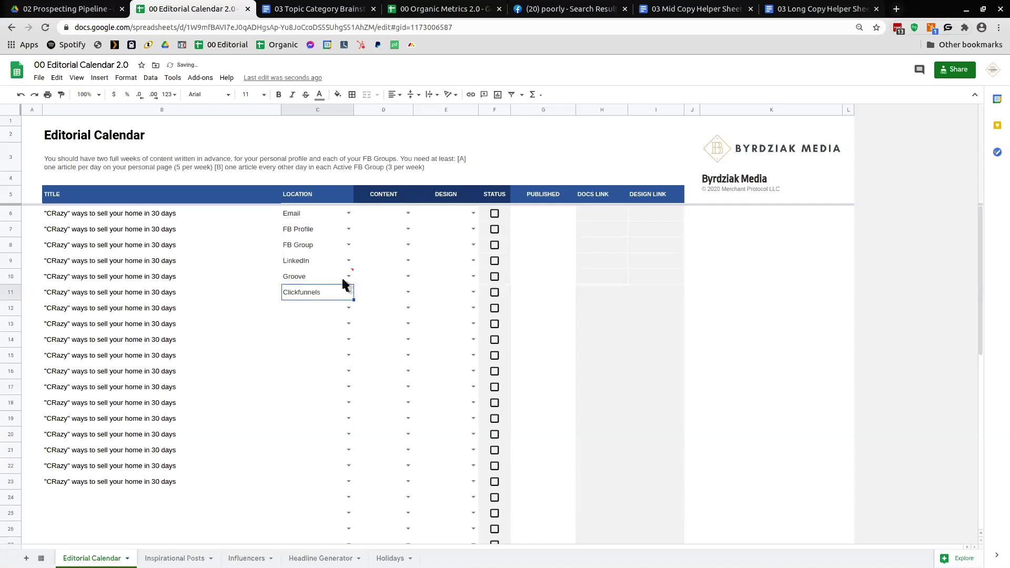
pyautogui.moveTo(347, 282)
# Mark the content status of rows 14, 18 and 22 as Planned
pyautogui.click(408, 213)
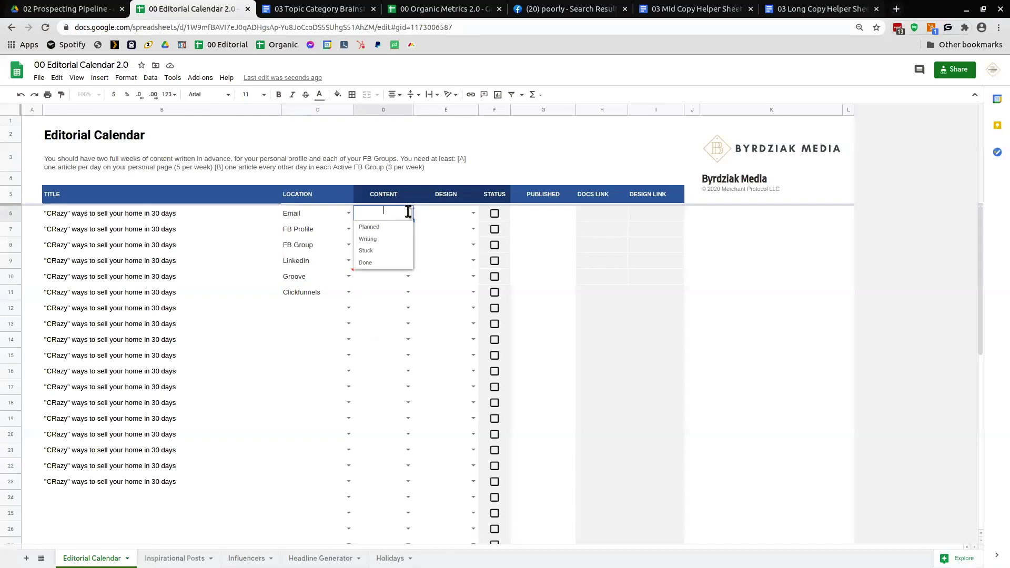
pyautogui.click(137, 344)
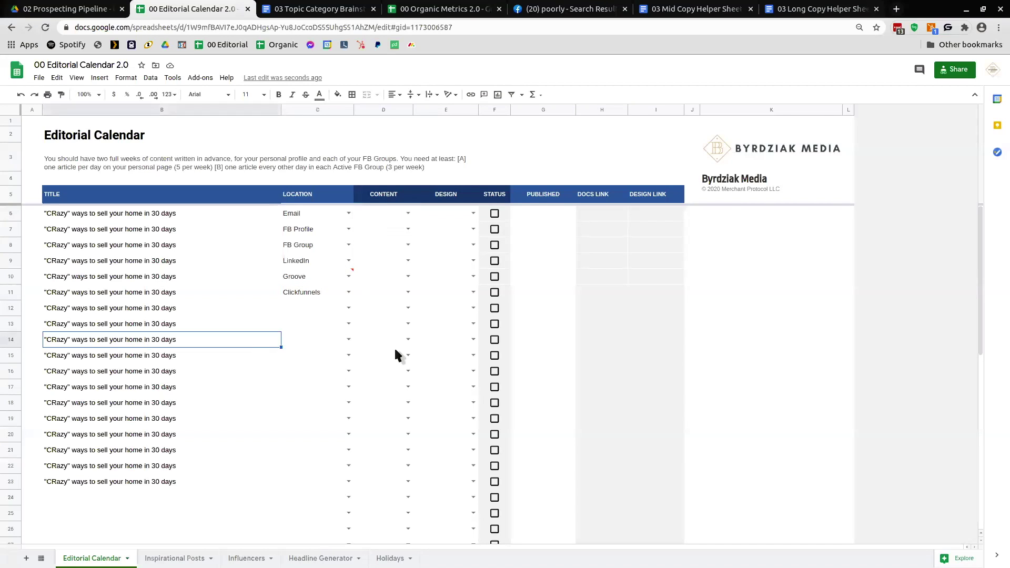
pyautogui.click(408, 339)
pyautogui.click(390, 352)
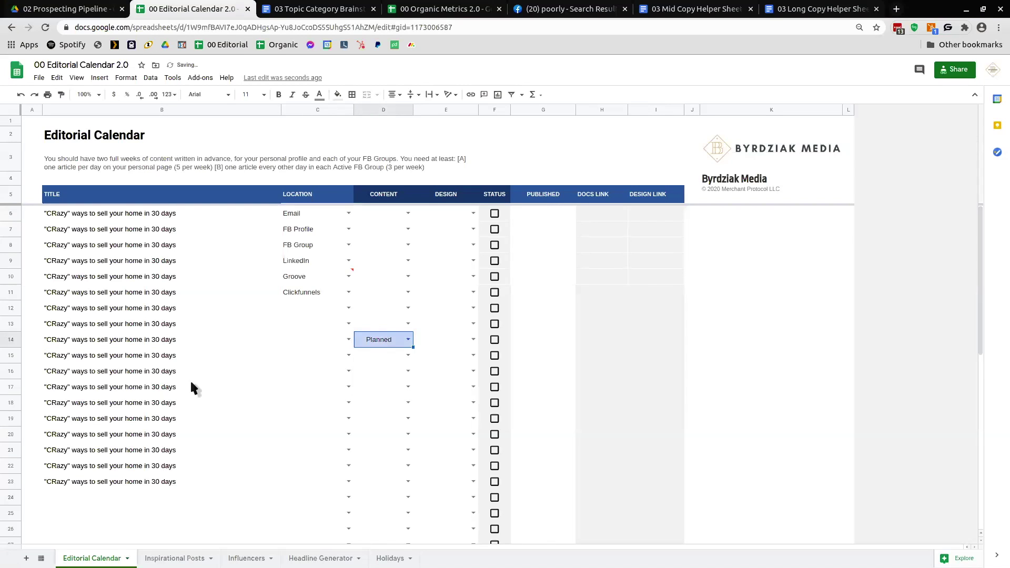
pyautogui.click(155, 402)
pyautogui.click(408, 402)
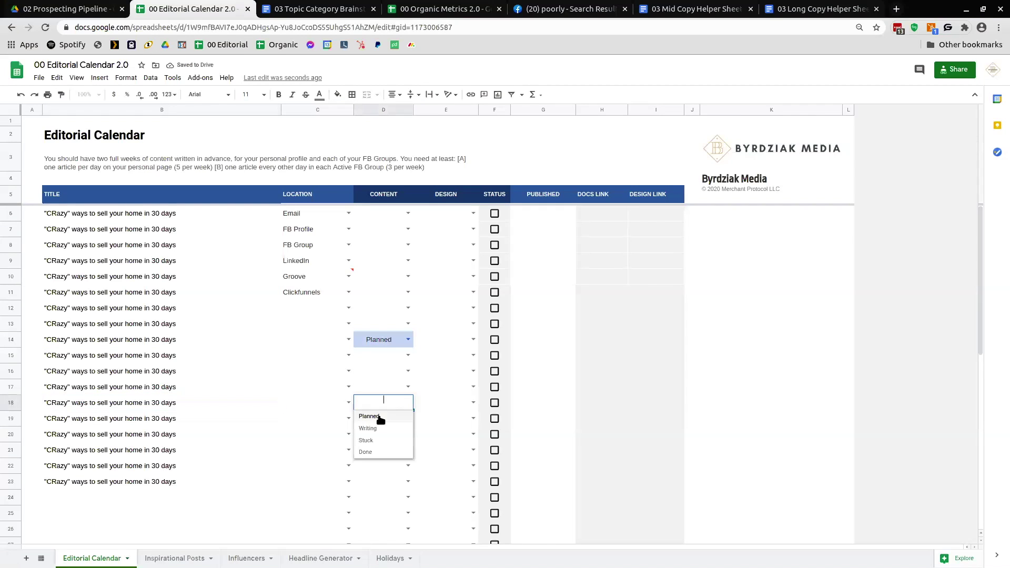
pyautogui.click(378, 415)
pyautogui.click(158, 466)
pyautogui.click(398, 466)
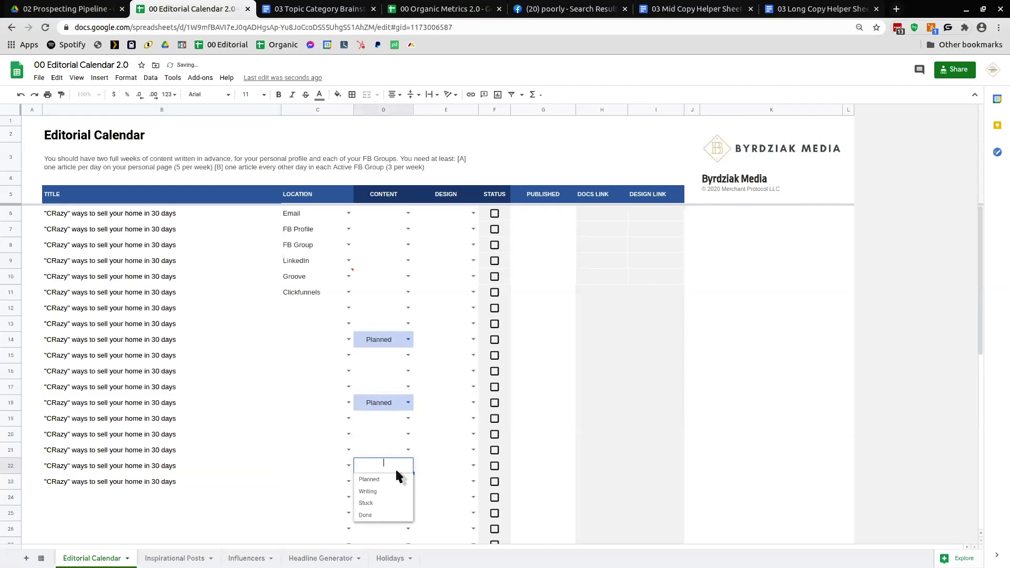
pyautogui.click(379, 479)
# Enter 'the 3 most important objections on the phone' in row 24 with content status Writing
pyautogui.click(147, 497)
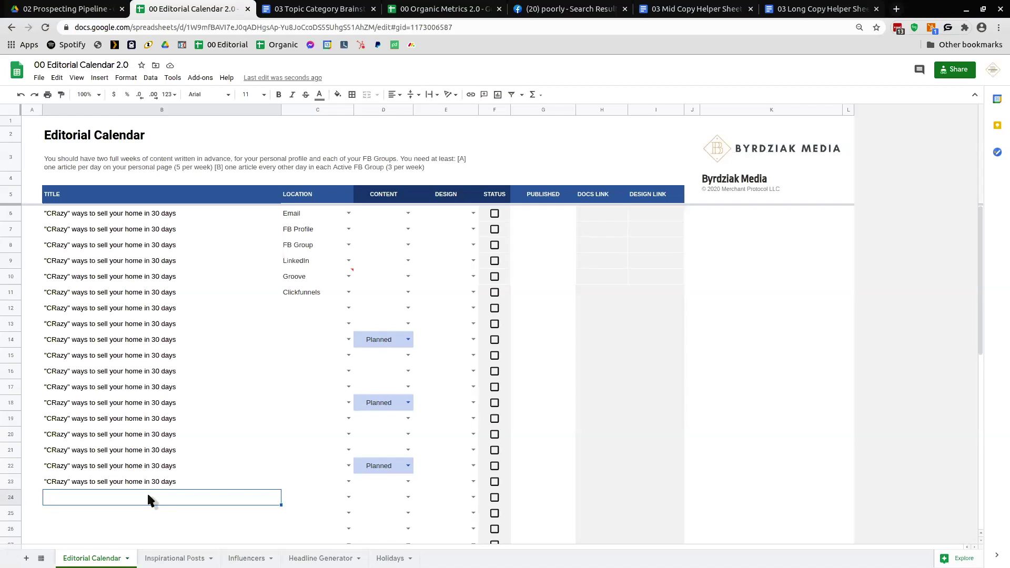
pyautogui.write('with objec')
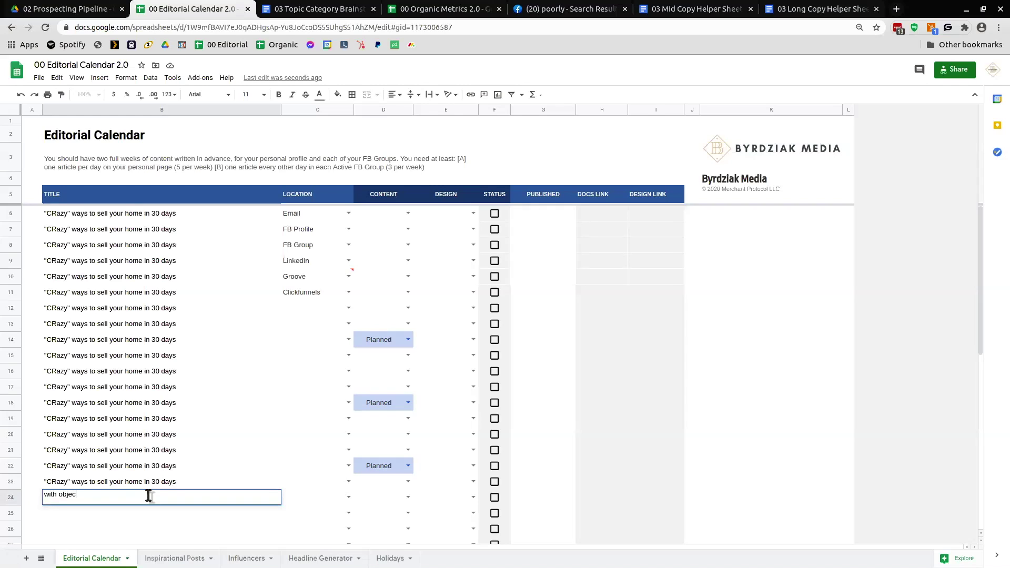
pyautogui.write('tion handling')
pyautogui.press('Tab')
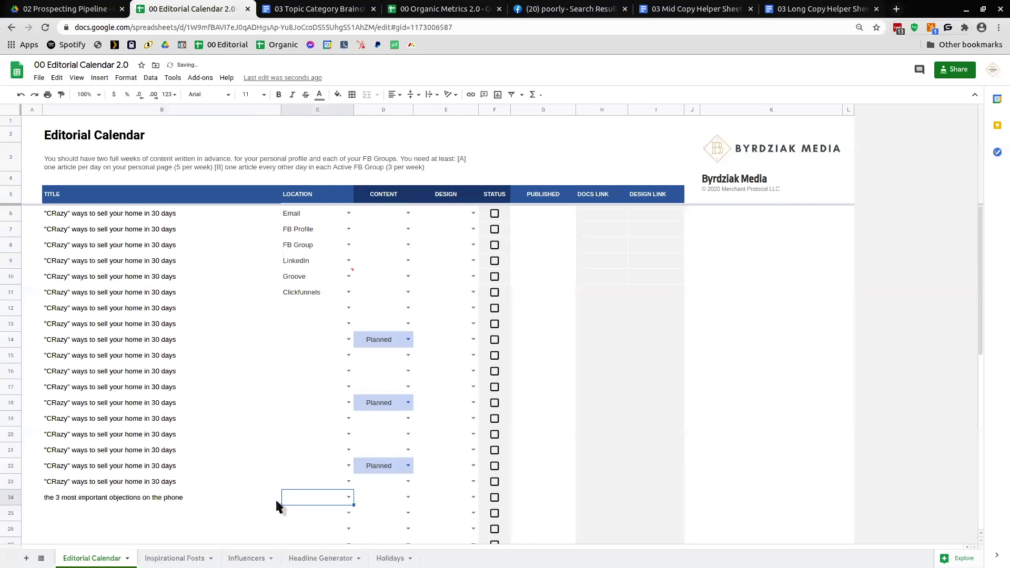
pyautogui.click(408, 497)
pyautogui.click(385, 482)
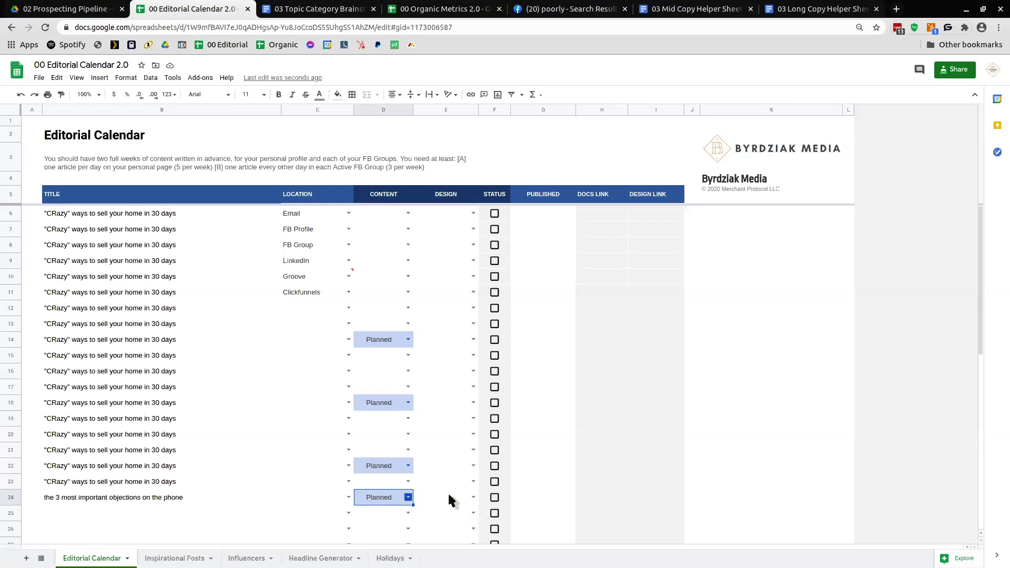
pyautogui.click(408, 496)
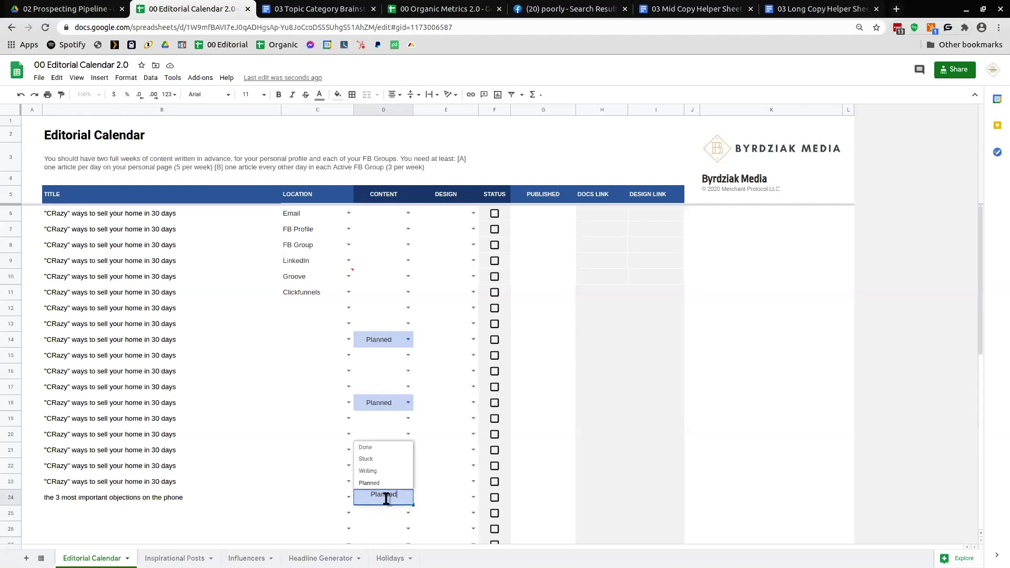
pyautogui.click(388, 471)
pyautogui.click(592, 497)
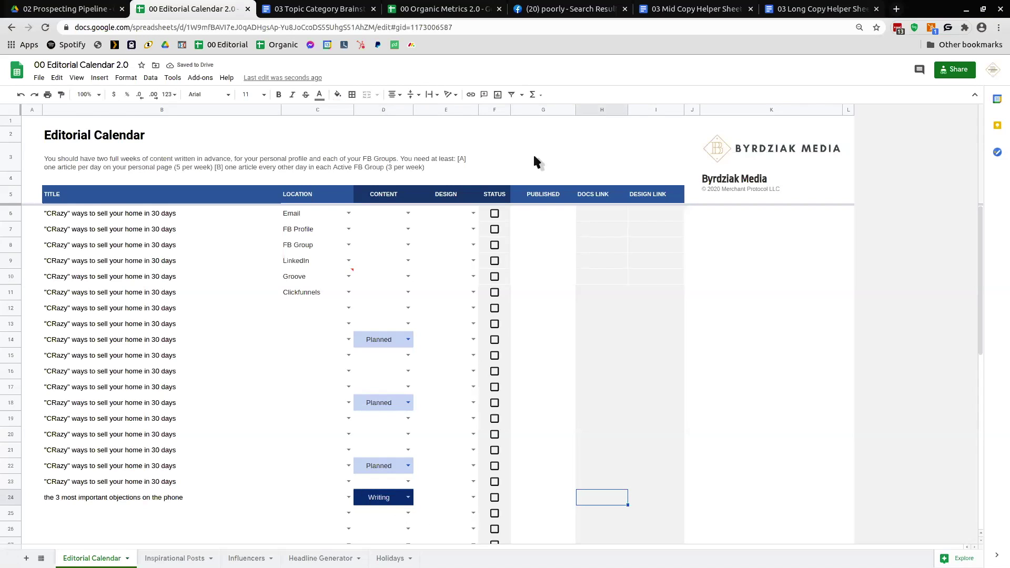
# In Drive, navigate to Byrdziak Media > 01 Attention and Attraction > 04 Long Value Post
pyautogui.click(66, 10)
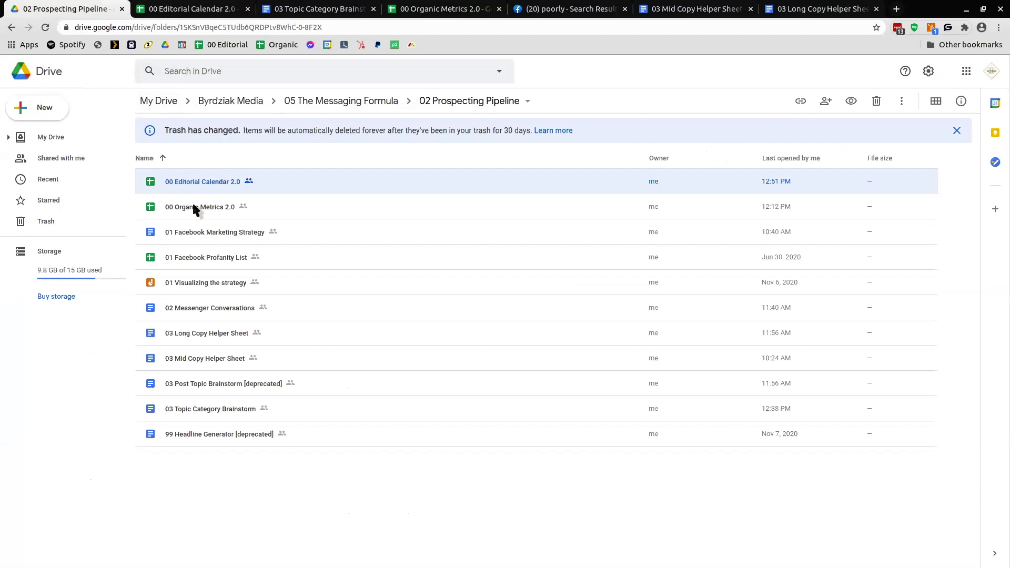
pyautogui.hotkey('alt', 'Left')
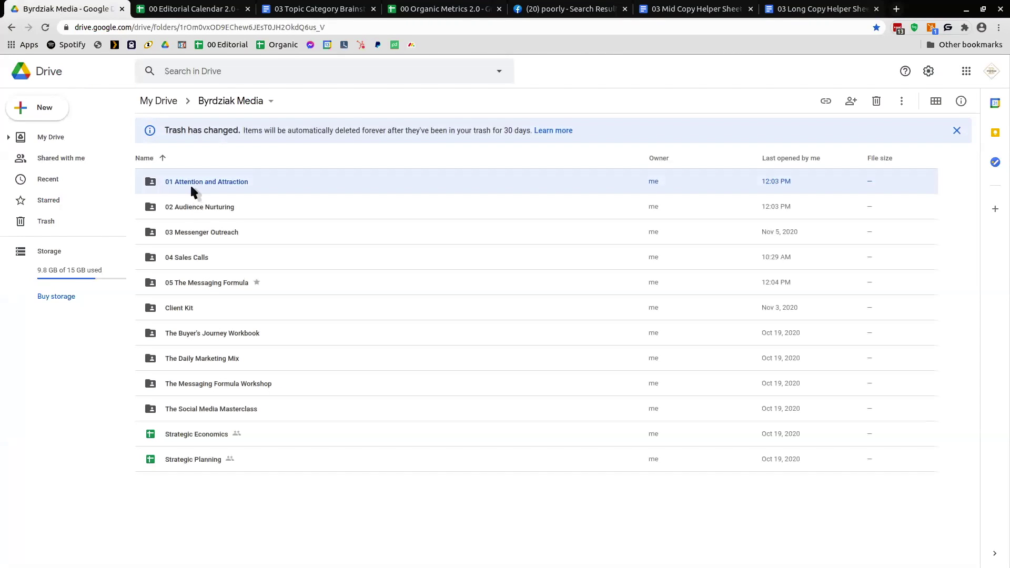
pyautogui.doubleClick(192, 184)
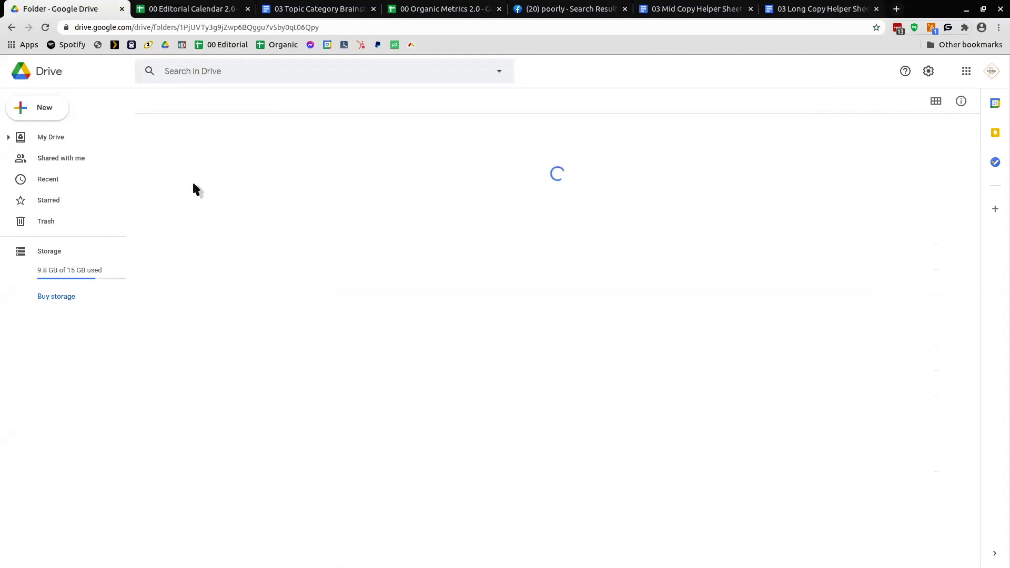
pyautogui.click(194, 181)
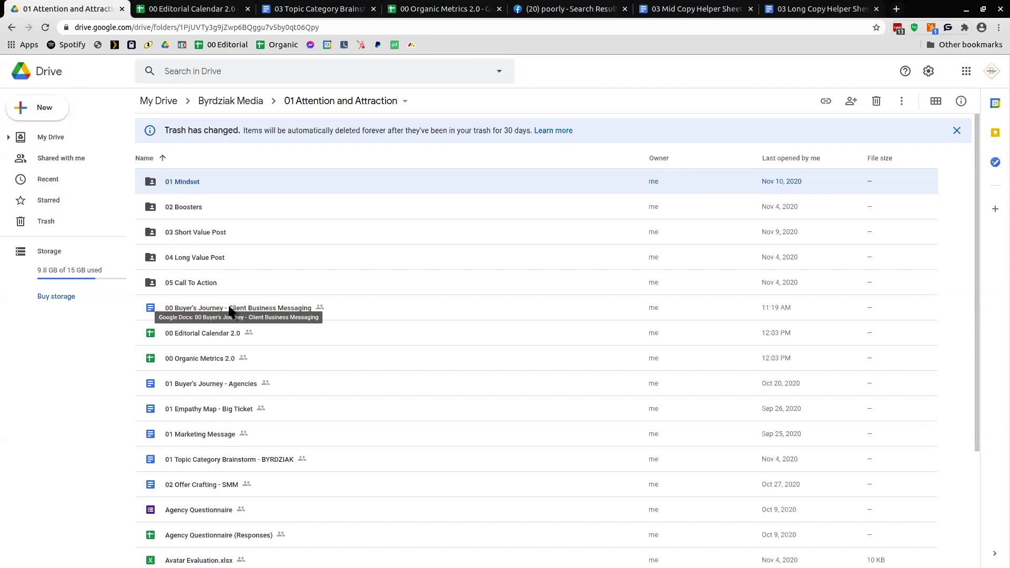
pyautogui.doubleClick(179, 256)
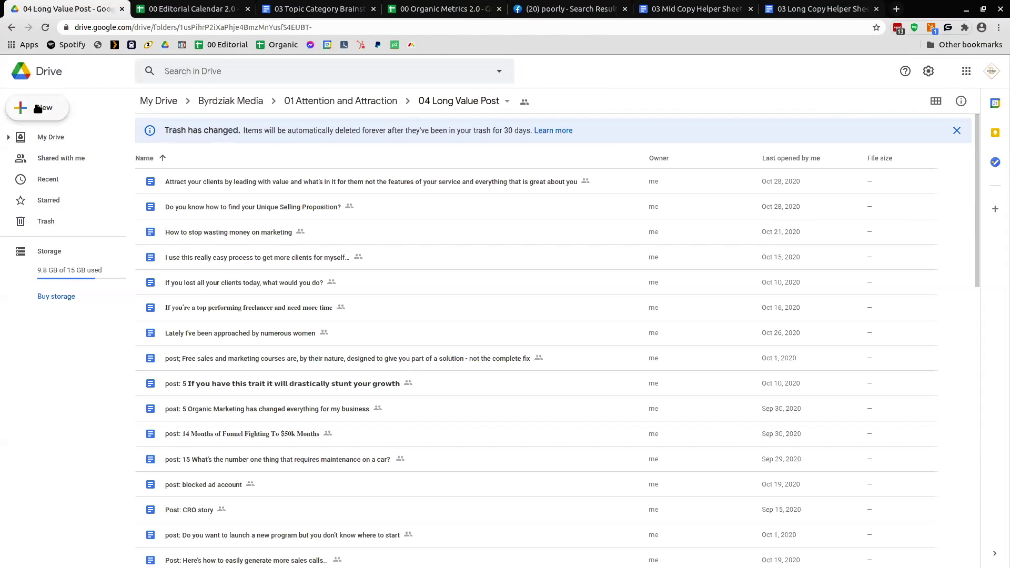
# Create a Google Doc titled 'the 3 most important objections on the phone' and copy its URL
pyautogui.click(38, 109)
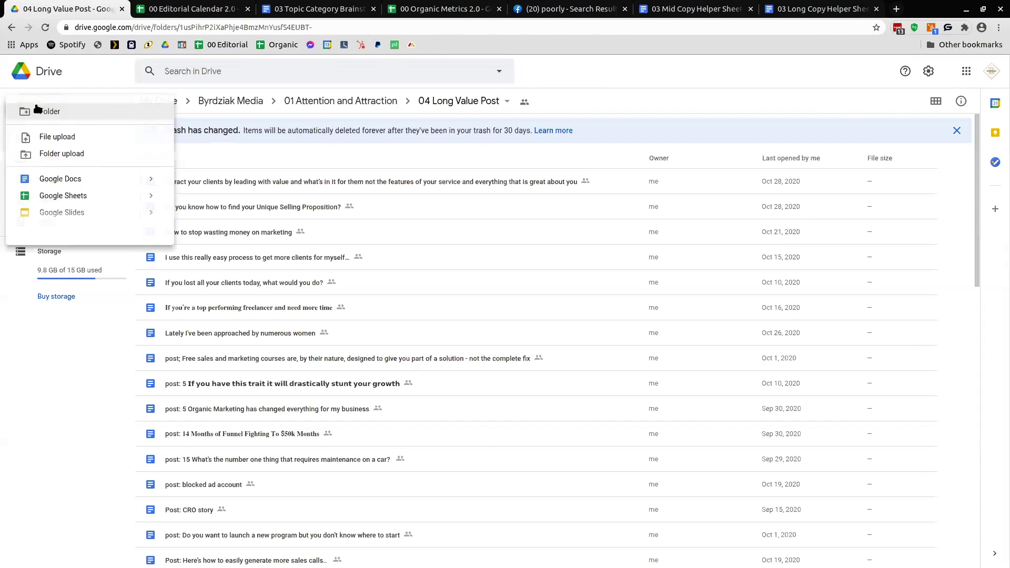
pyautogui.click(71, 181)
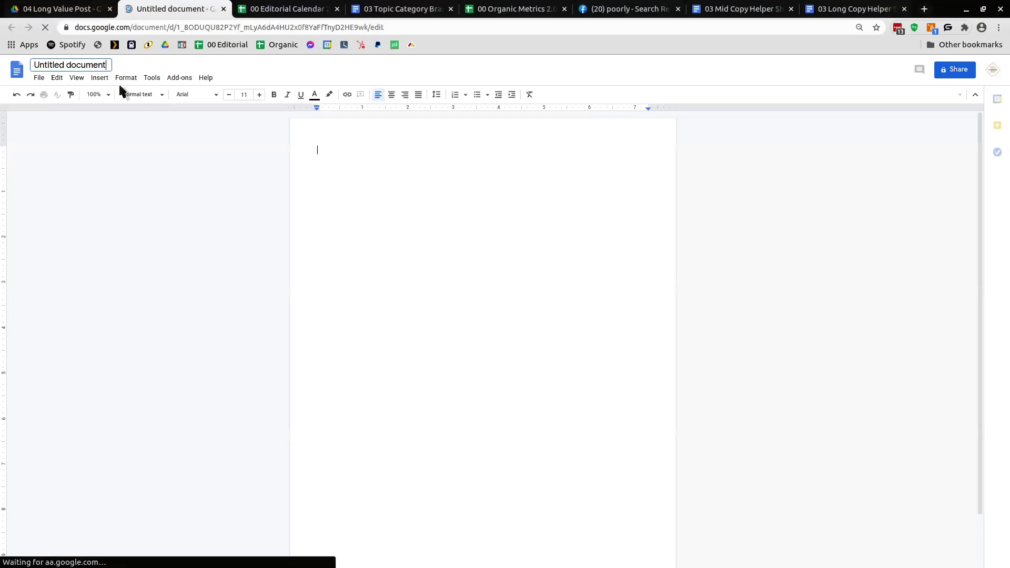
pyautogui.hotkey('ctrl', 'a')
pyautogui.write('the 3 most important objections on the phone')
pyautogui.press('Return')
pyautogui.click(384, 26)
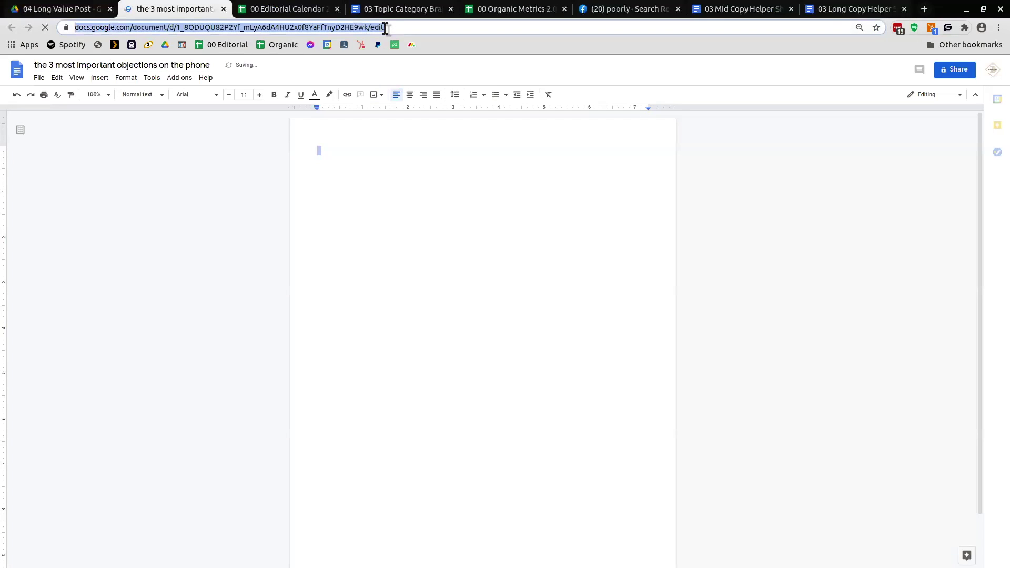
# Paste the new doc's link into row 24's docs link cell, H24
pyautogui.click(300, 11)
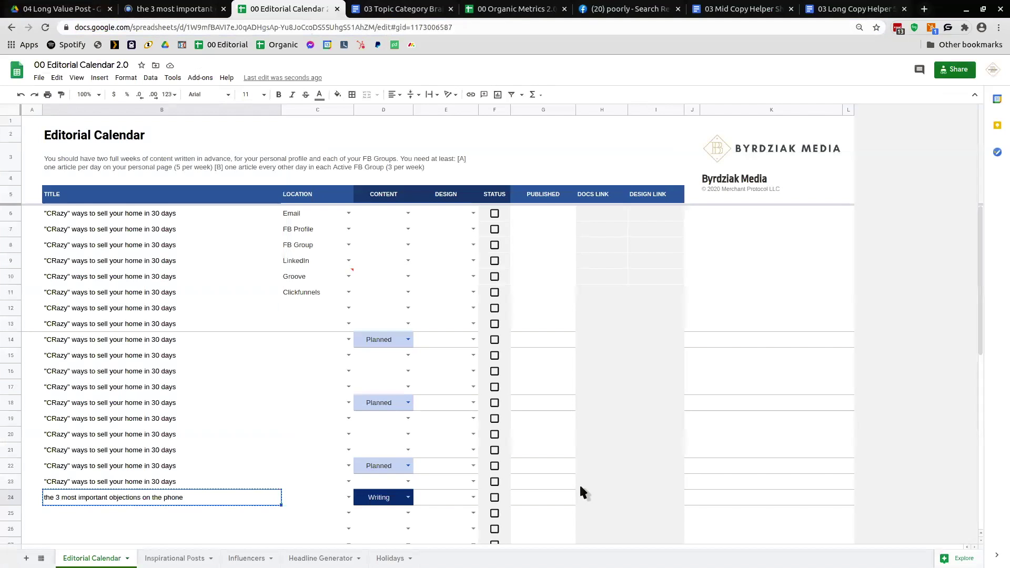
pyautogui.click(602, 501)
pyautogui.hotkey('ctrl', 'v')
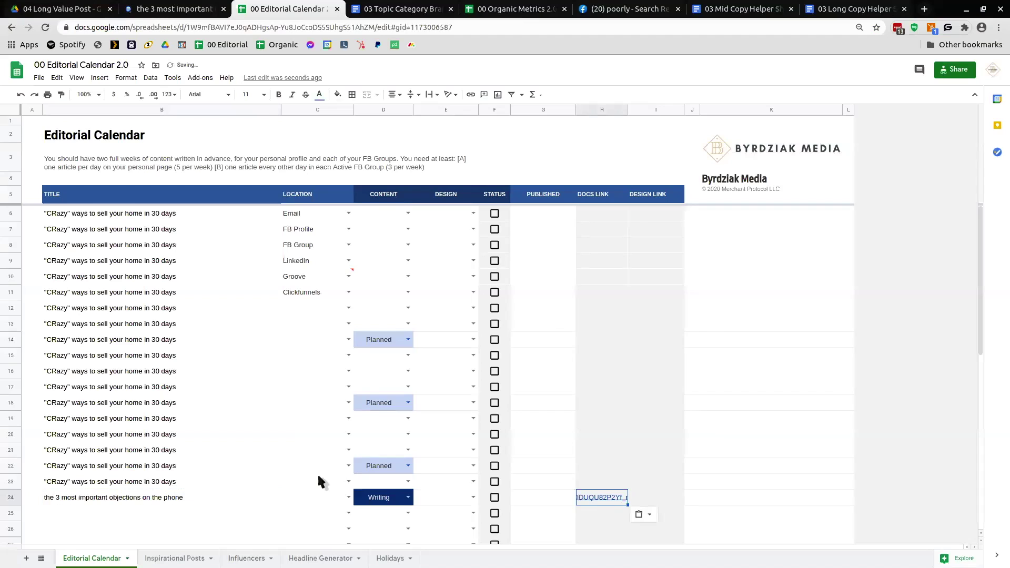
pyautogui.click(614, 529)
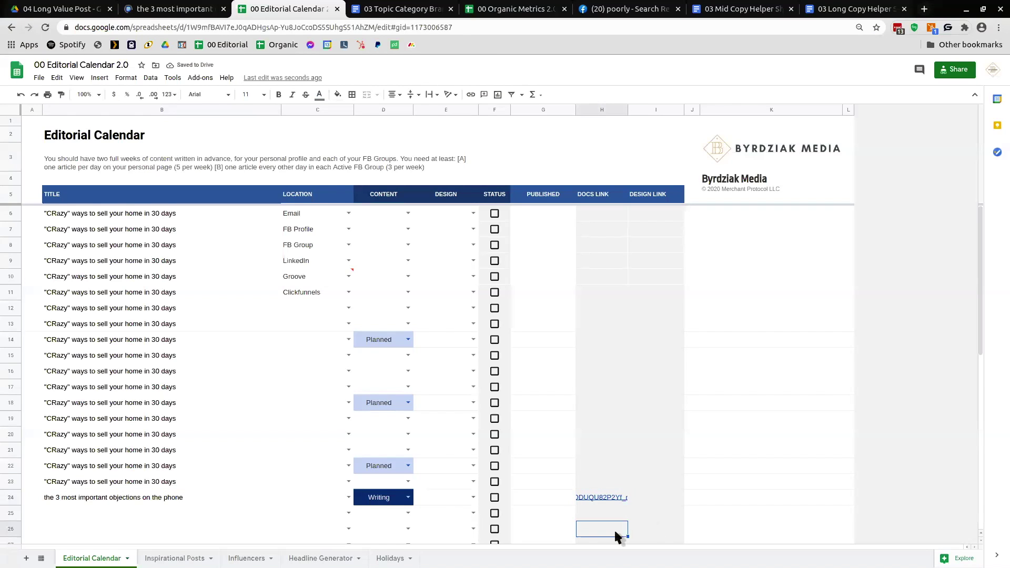
pyautogui.click(601, 499)
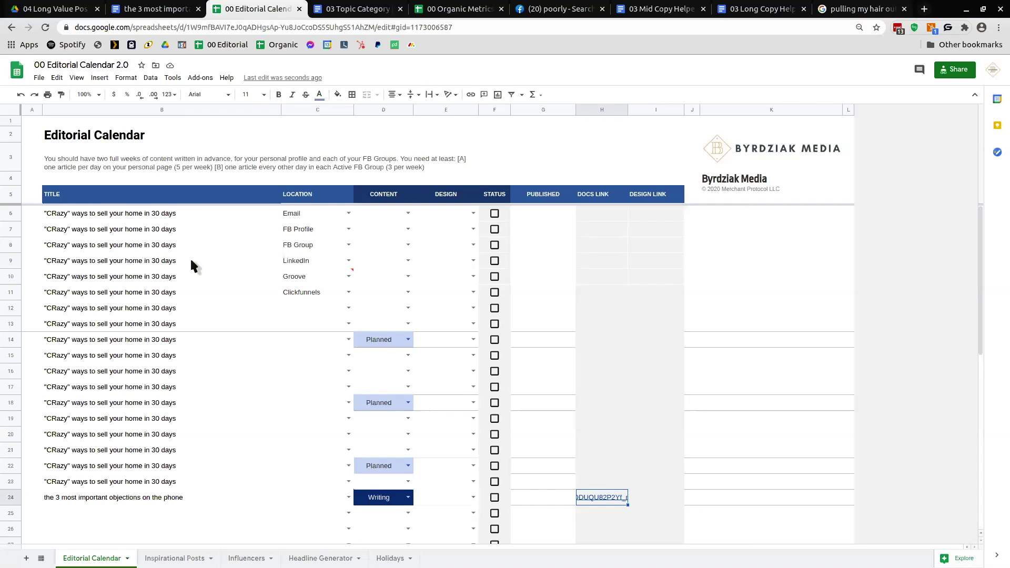
# Set row 24's design and content status to Done and its location to FB Profile
pyautogui.doubleClick(457, 497)
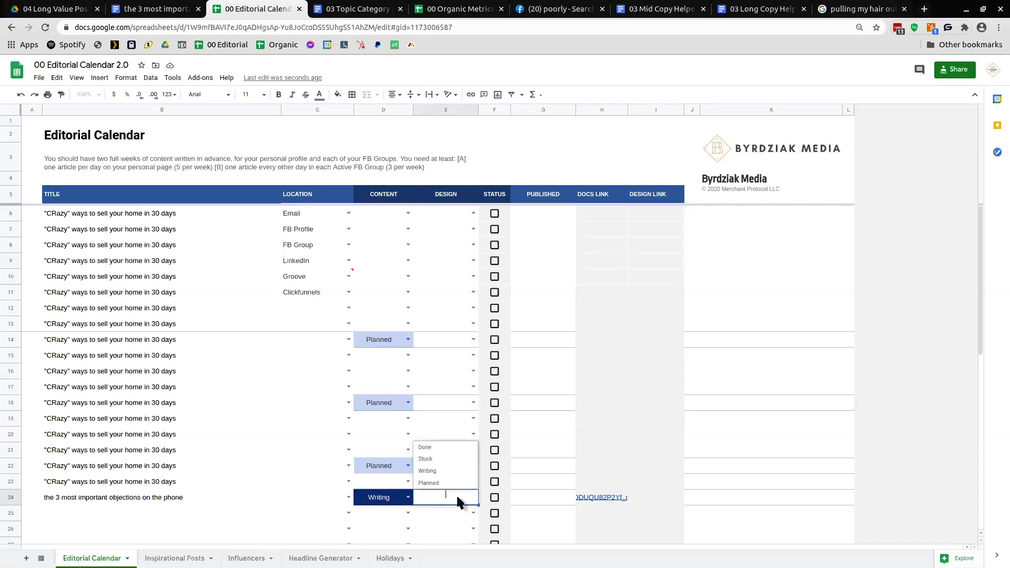
pyautogui.click(440, 448)
pyautogui.click(407, 497)
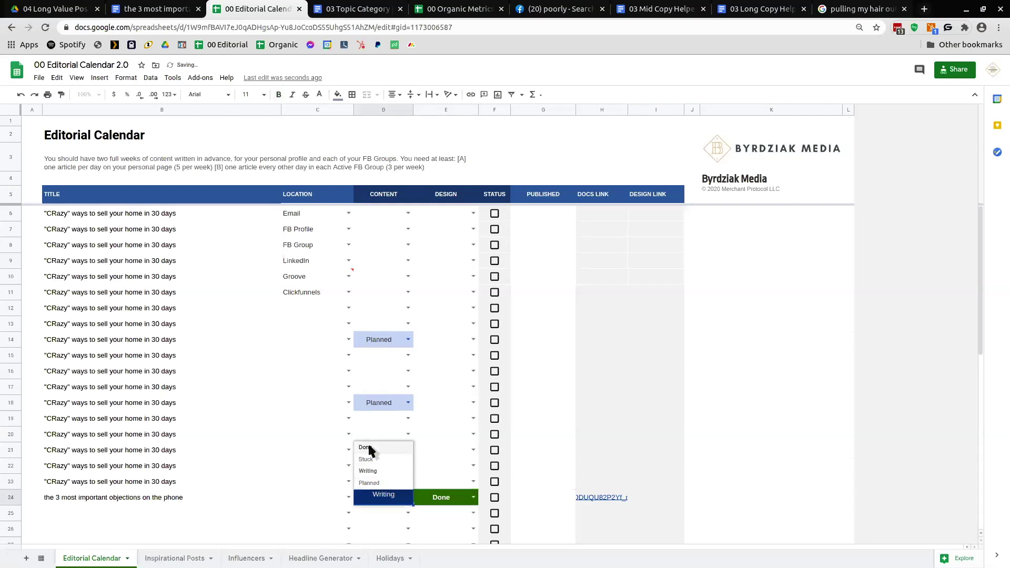
pyautogui.click(368, 442)
pyautogui.click(349, 498)
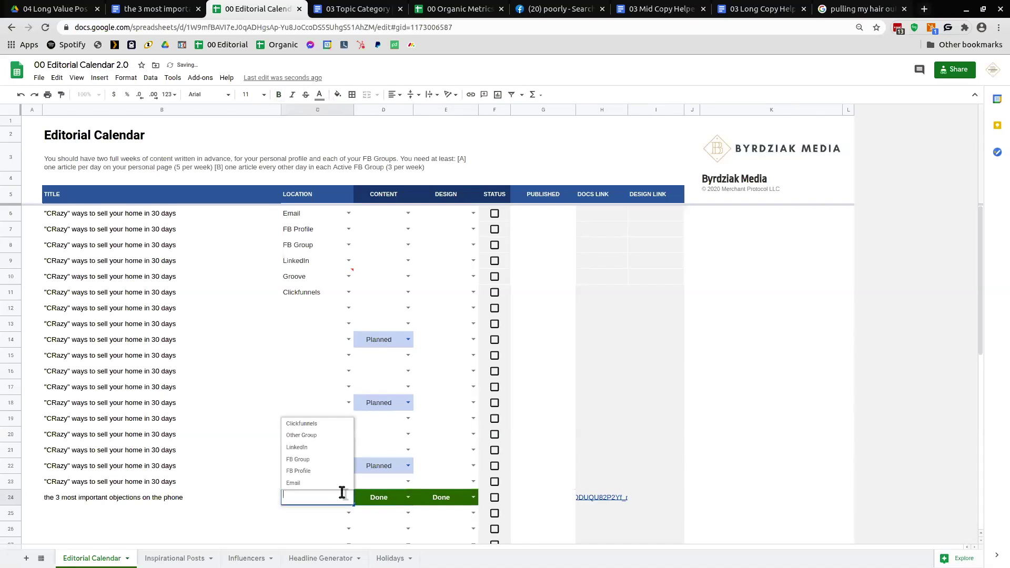
pyautogui.click(311, 471)
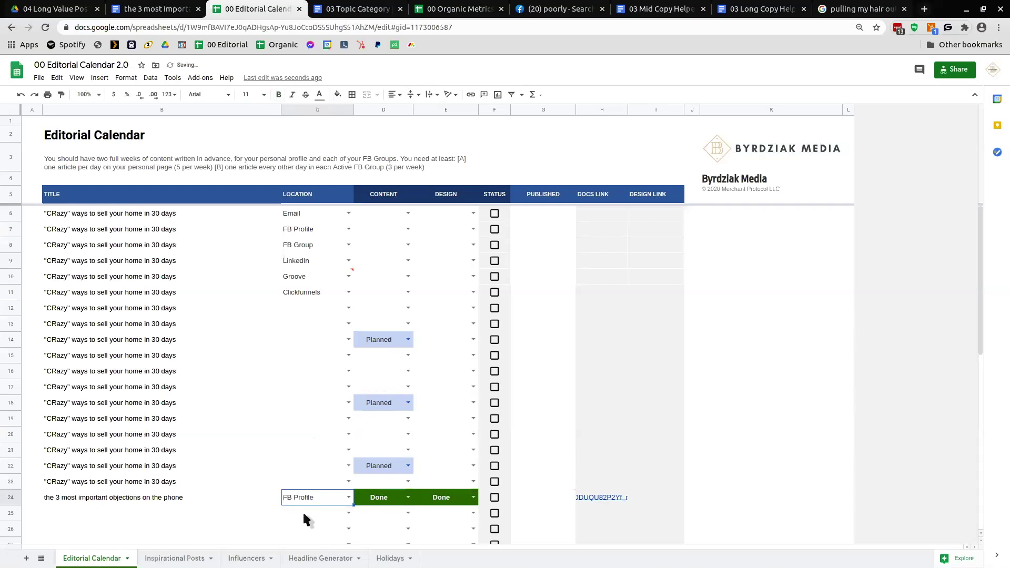
pyautogui.click(252, 495)
pyautogui.click(531, 497)
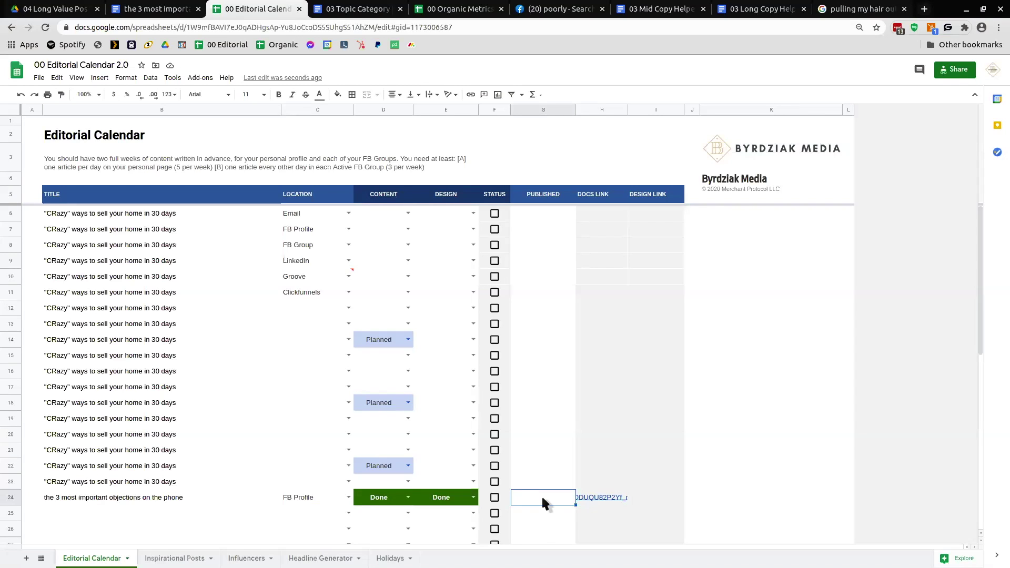
# Enter 11/14/2020 as row 24's published date and copy it into rows 22, 18 and 14
pyautogui.write('11/14/2020')
pyautogui.press('Return')
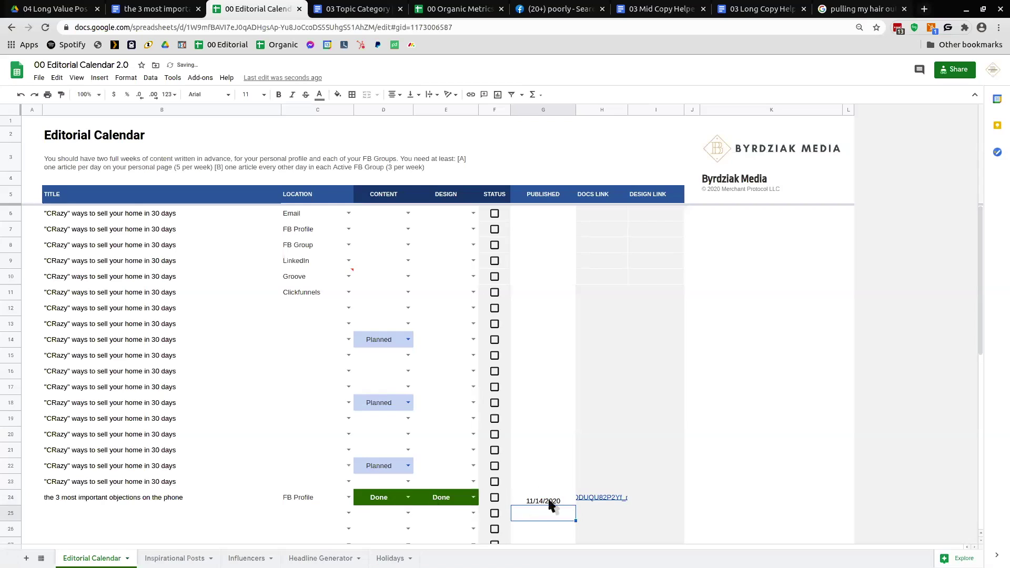
pyautogui.click(554, 462)
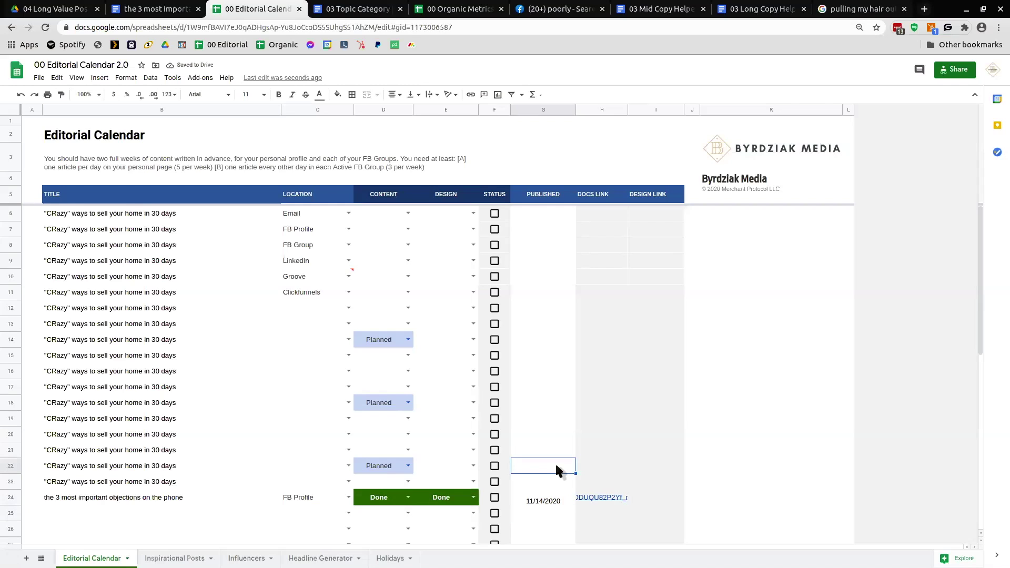
pyautogui.click(547, 497)
pyautogui.hotkey('ctrl', 'c')
pyautogui.click(545, 462)
pyautogui.hotkey('ctrl', 'v')
pyautogui.click(525, 402)
pyautogui.hotkey('ctrl', 'v')
pyautogui.click(525, 339)
pyautogui.hotkey('ctrl', 'v')
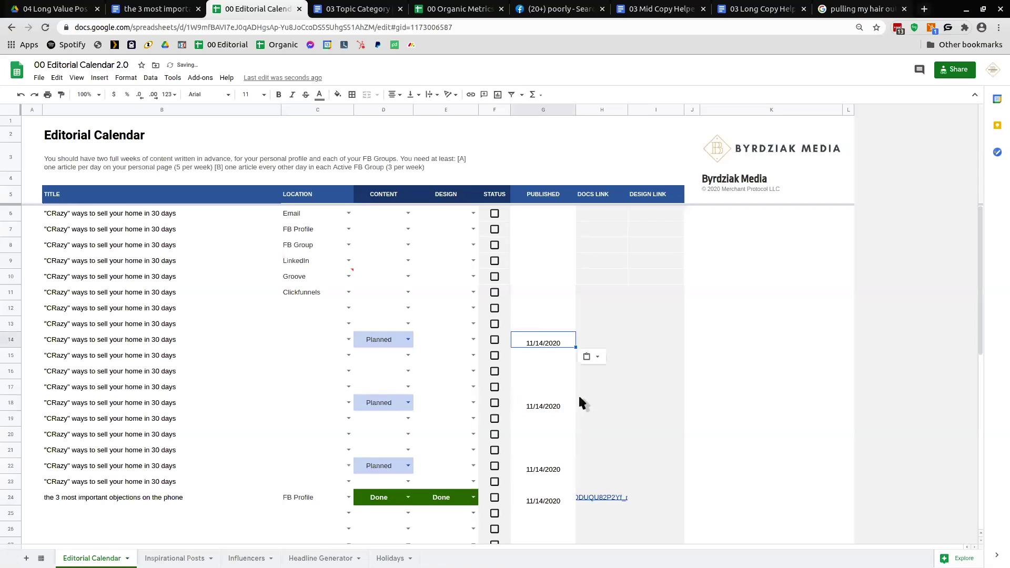
# Change row 14's published date to 11/16/2020 using the date picker
pyautogui.doubleClick(541, 342)
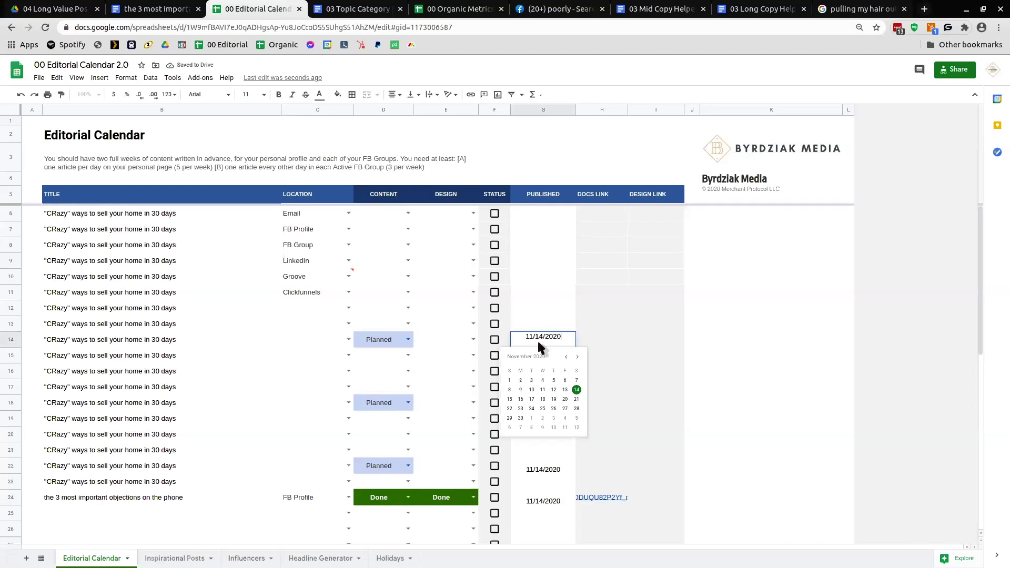
pyautogui.click(519, 400)
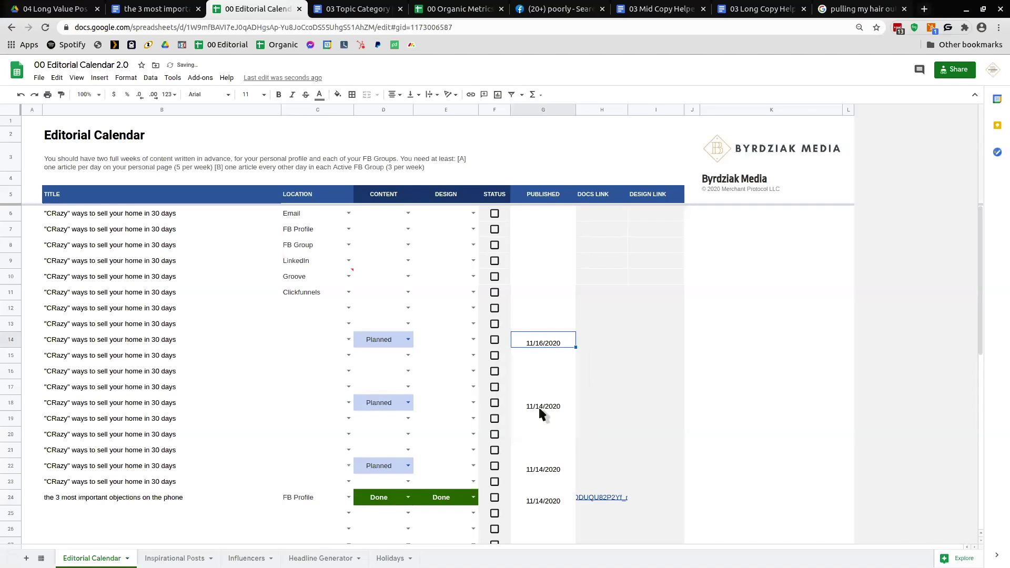
pyautogui.click(545, 358)
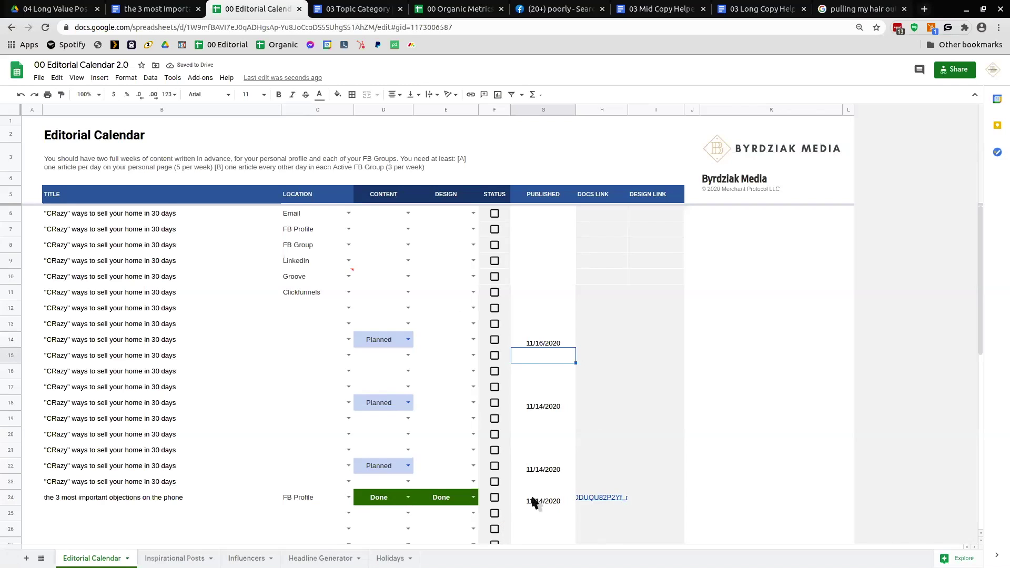
# Review row 24's doc link, title and location for the objections post
pyautogui.click(618, 500)
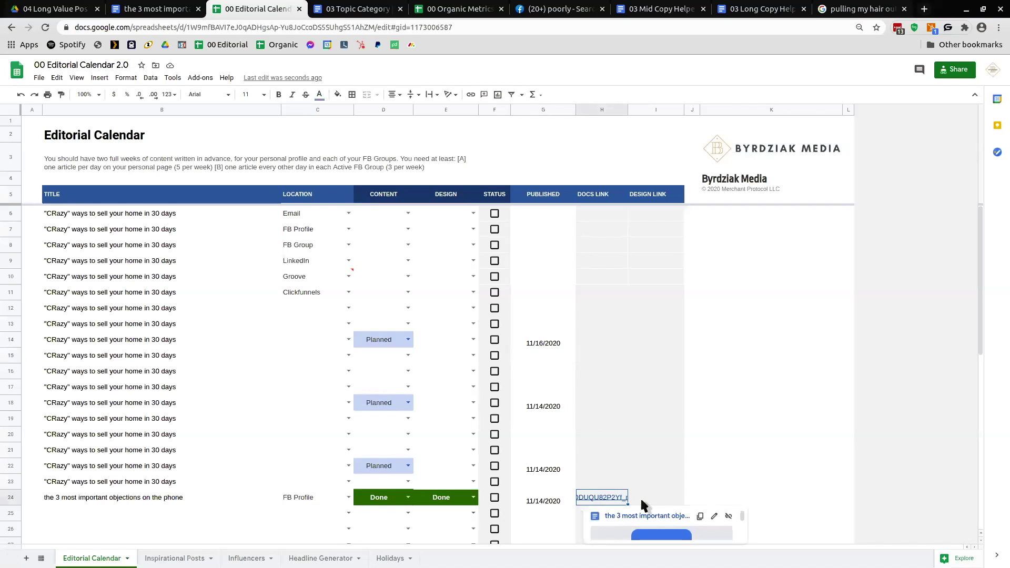
pyautogui.click(652, 498)
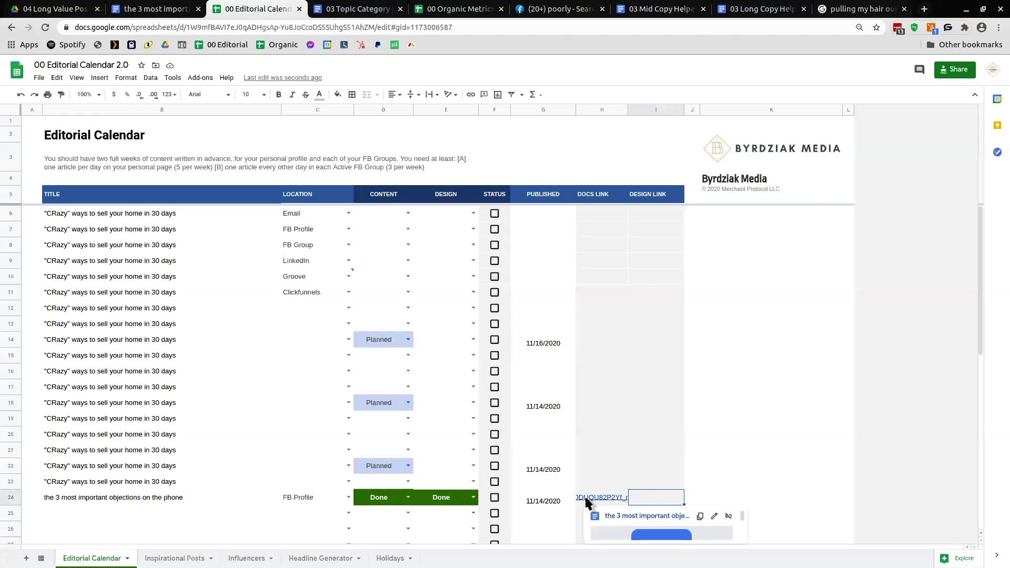
pyautogui.click(605, 498)
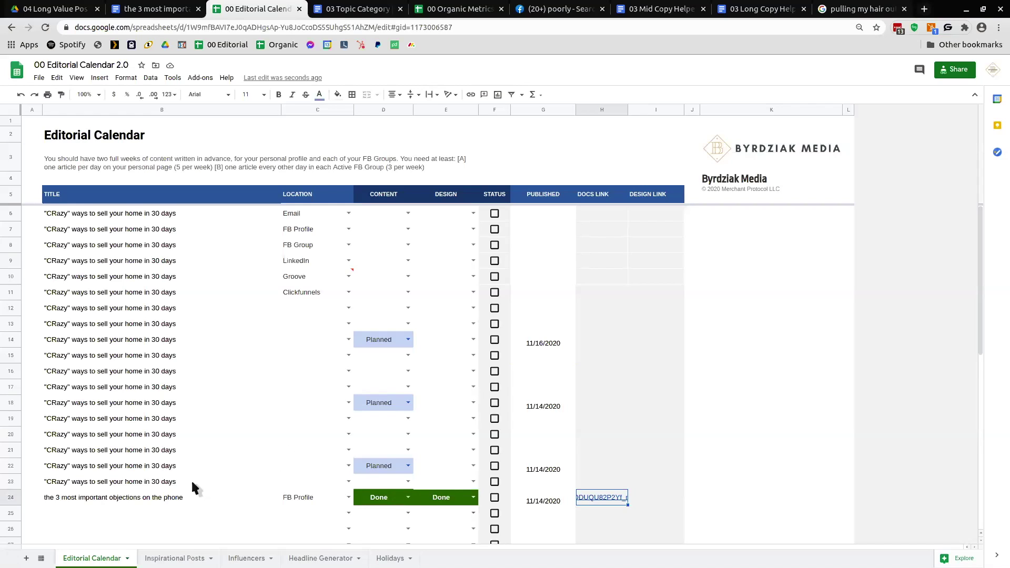
pyautogui.click(136, 497)
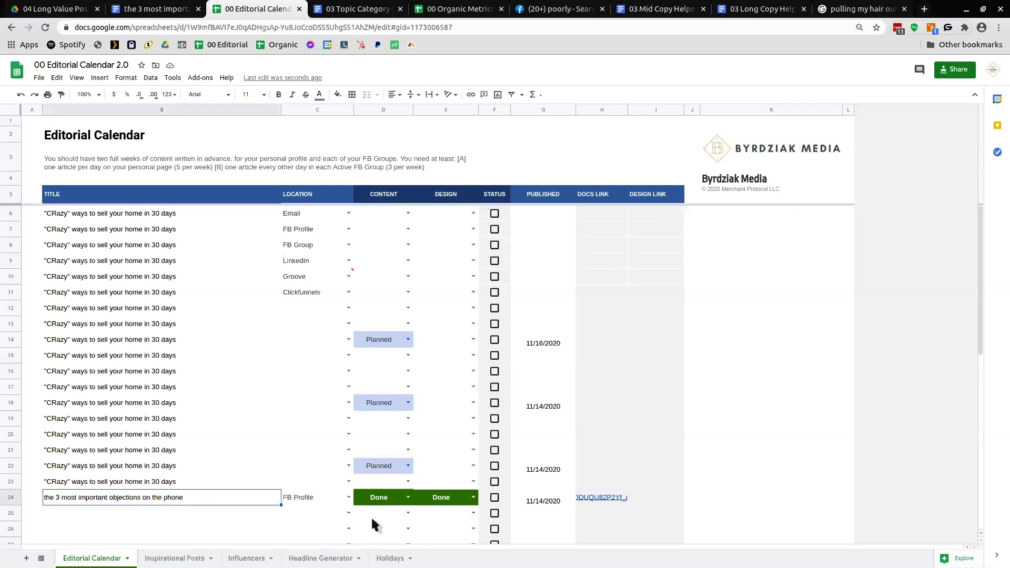
pyautogui.click(310, 499)
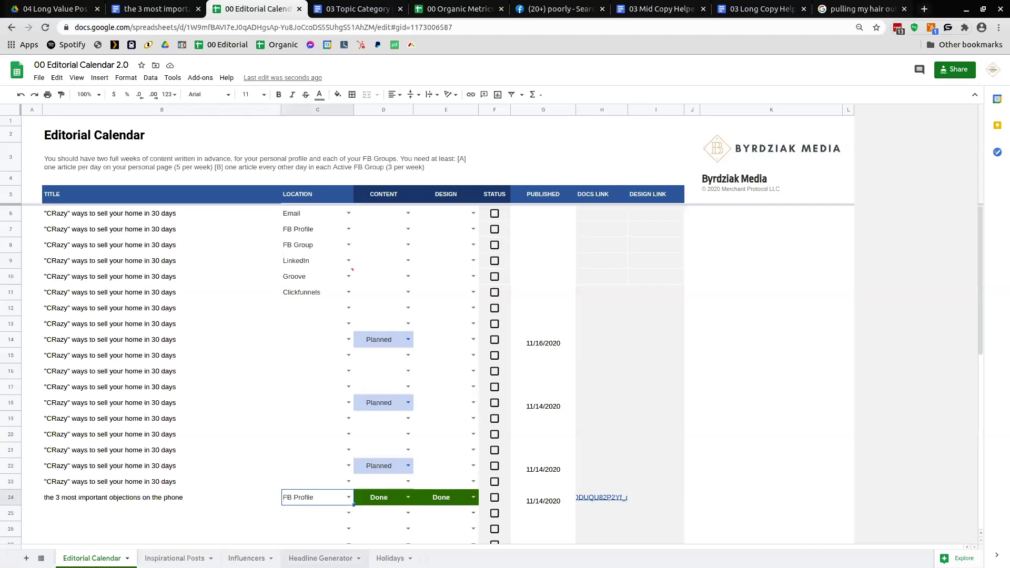
pyautogui.click(592, 504)
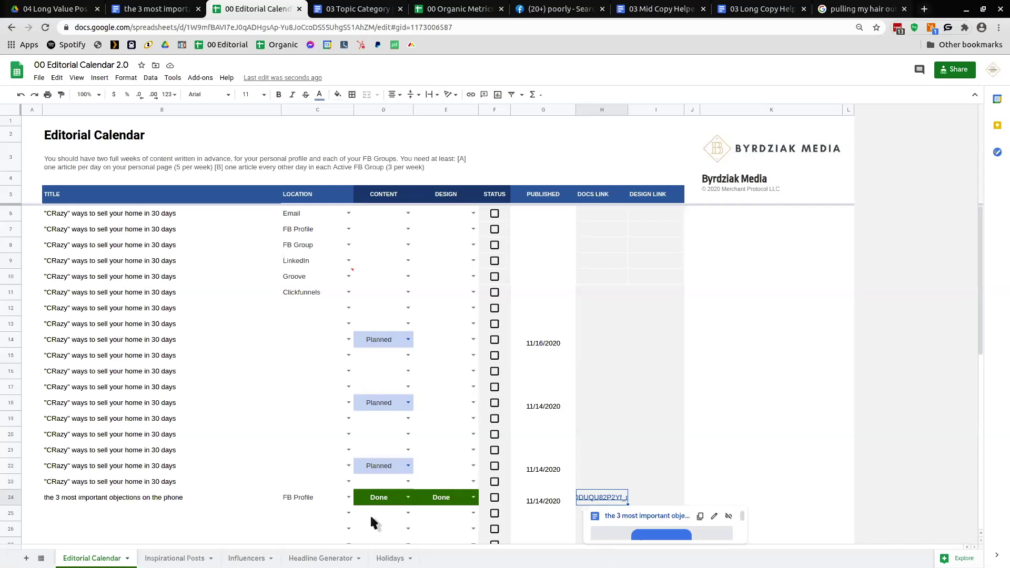
# Tick row 24's status checkbox to strike it through, then switch to the Organic Metrics spreadsheet
pyautogui.click(308, 501)
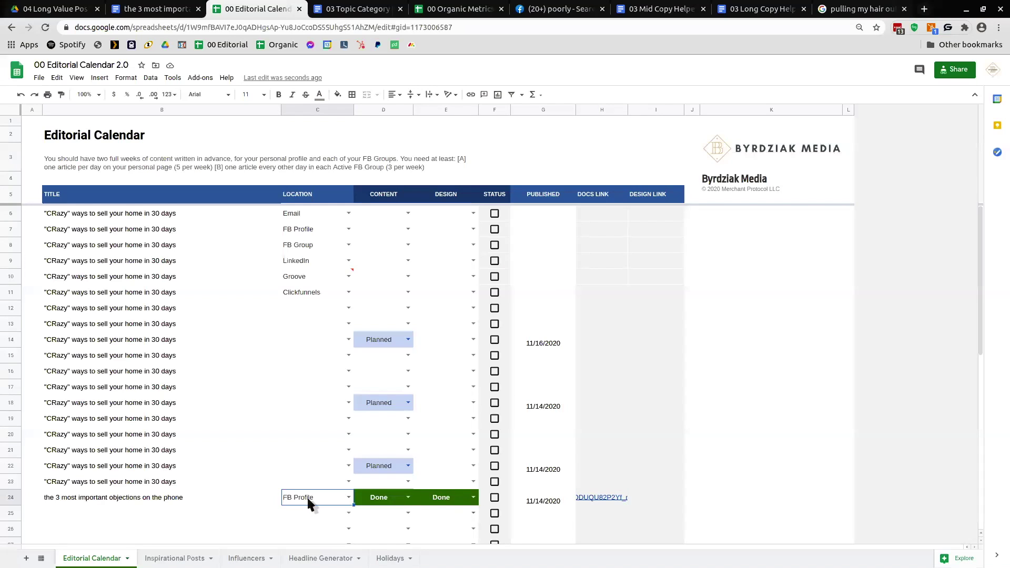
pyautogui.click(494, 496)
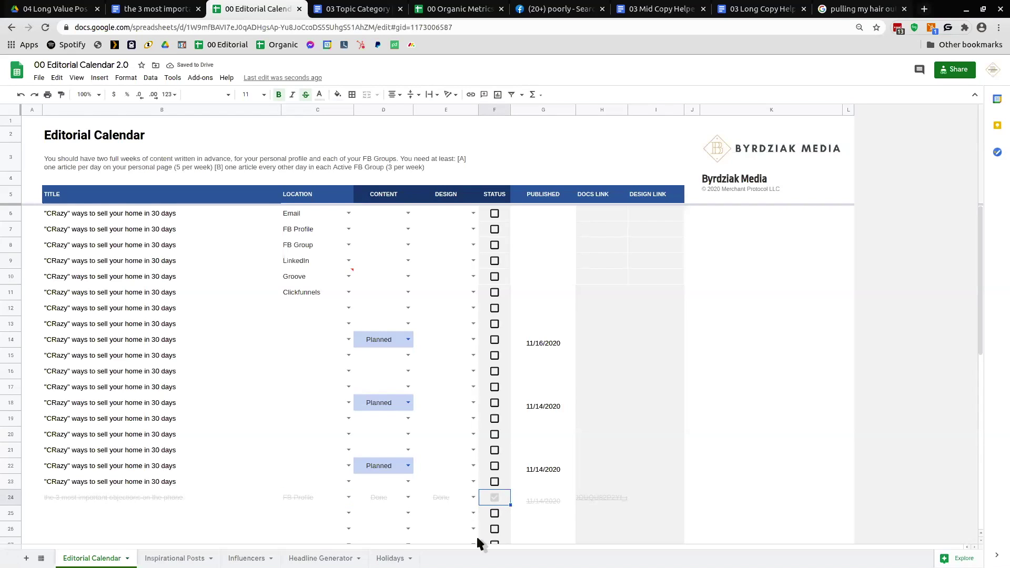
pyautogui.click(456, 16)
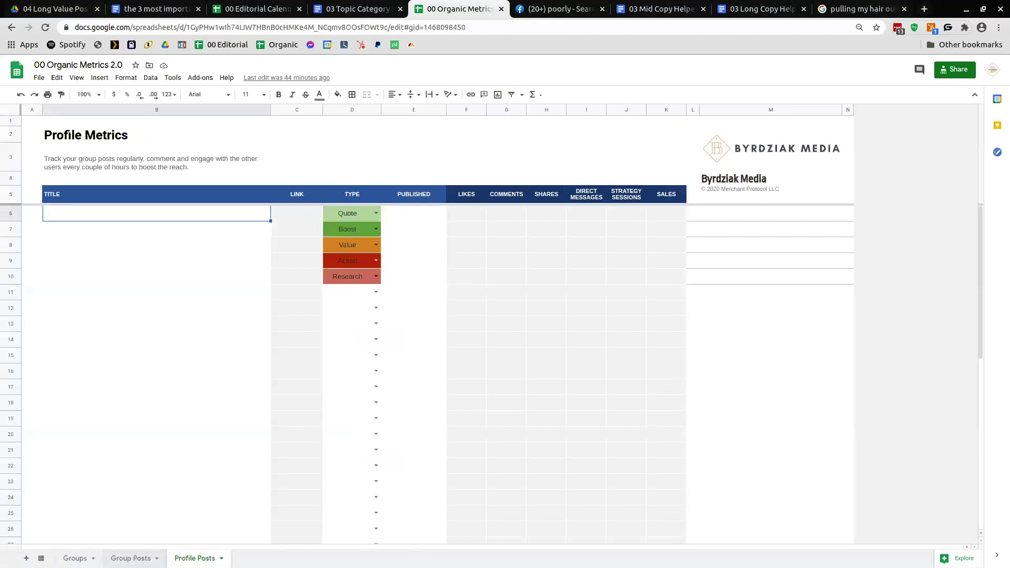
# On the Group Posts sheet, set row 7's group to Clickfunnels
pyautogui.click(131, 558)
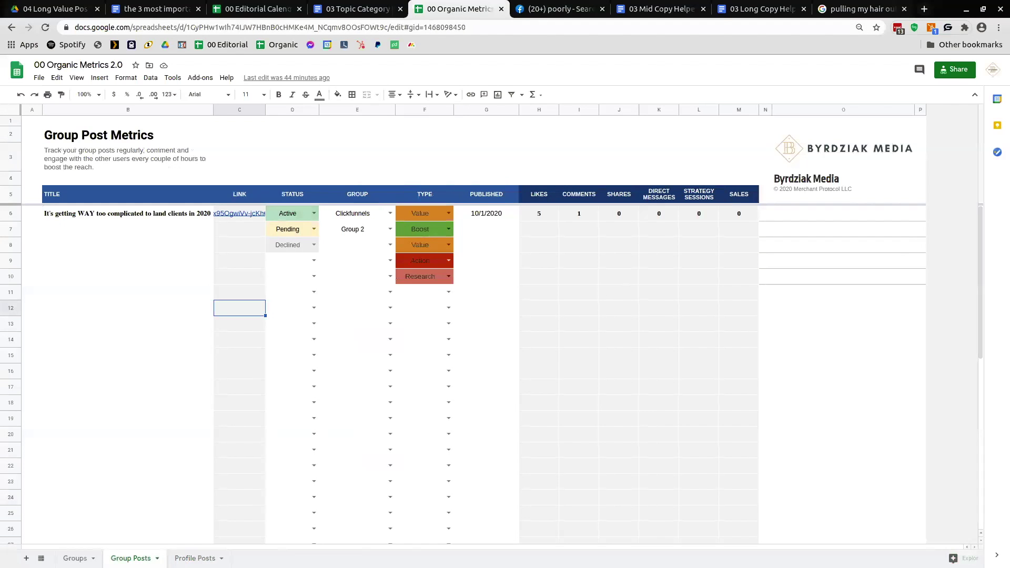
pyautogui.click(126, 229)
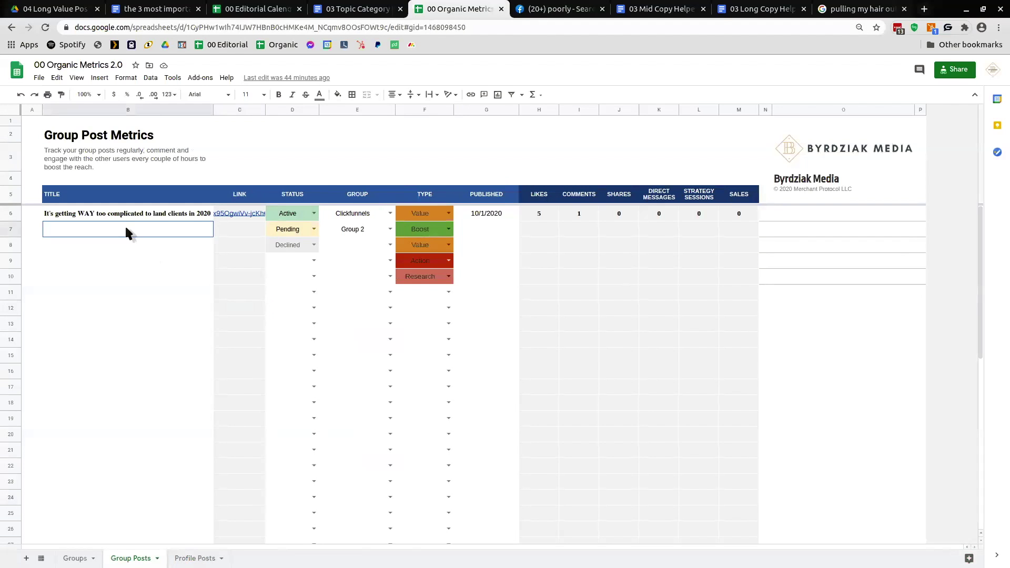
pyautogui.click(236, 227)
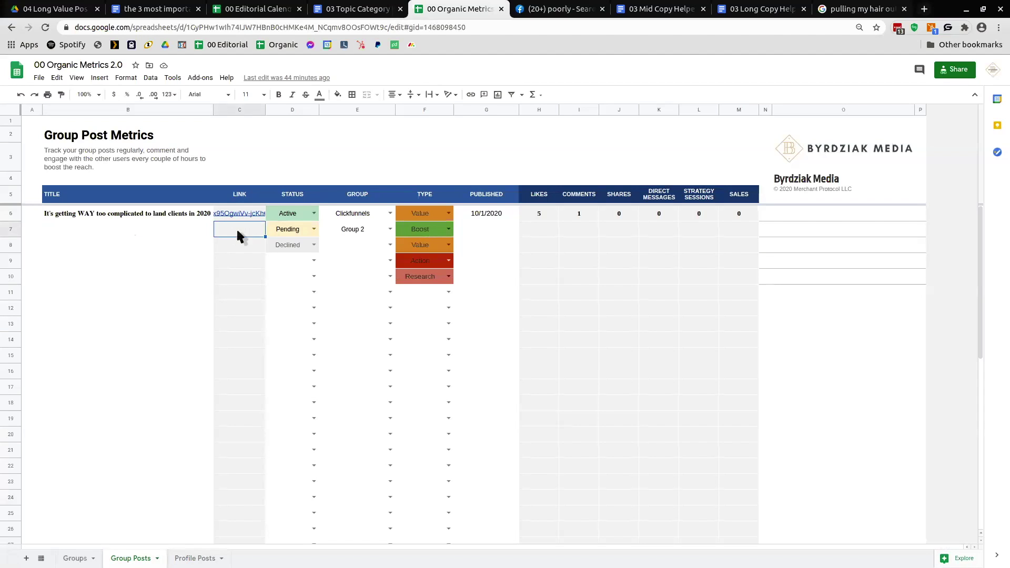
pyautogui.click(288, 230)
pyautogui.click(374, 226)
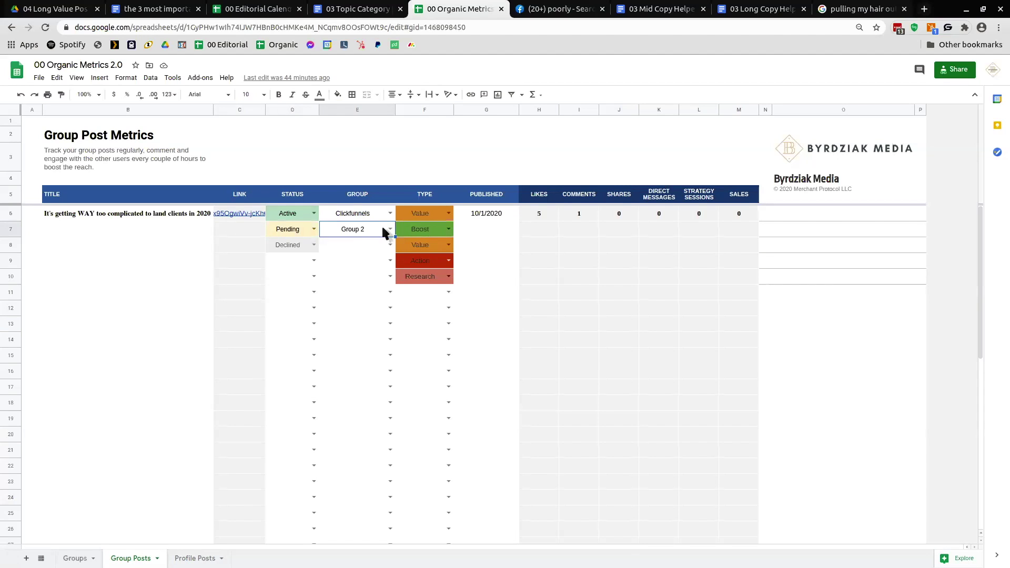
pyautogui.click(390, 229)
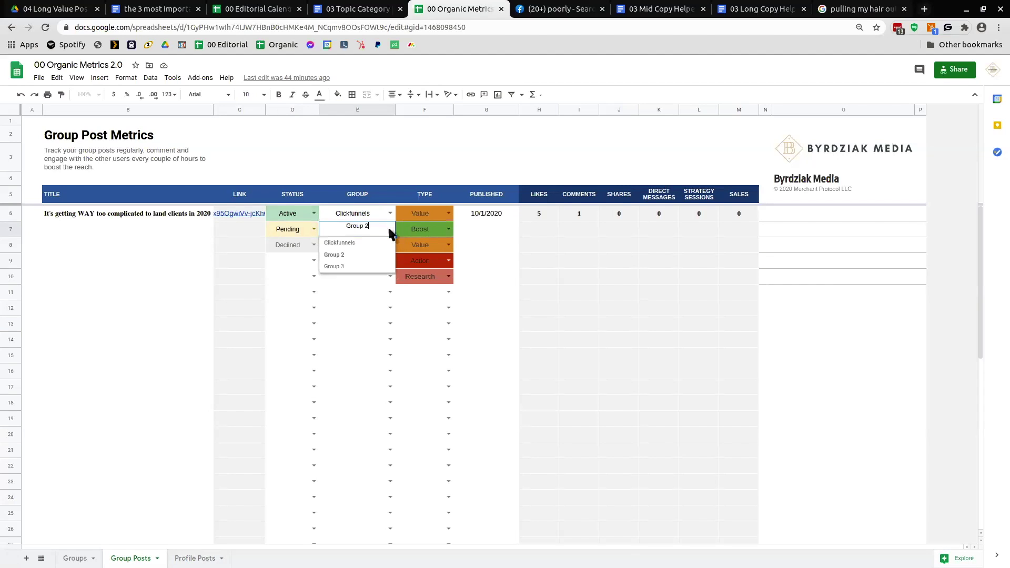
pyautogui.click(339, 242)
# Look over row 7's published date, link and title cells
pyautogui.click(485, 230)
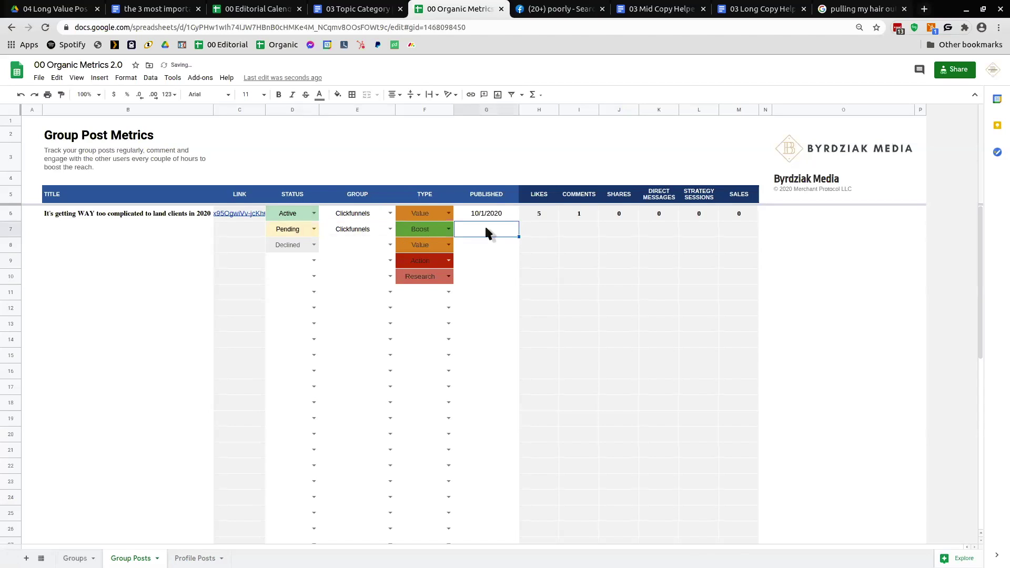
pyautogui.doubleClick(487, 226)
pyautogui.click(532, 227)
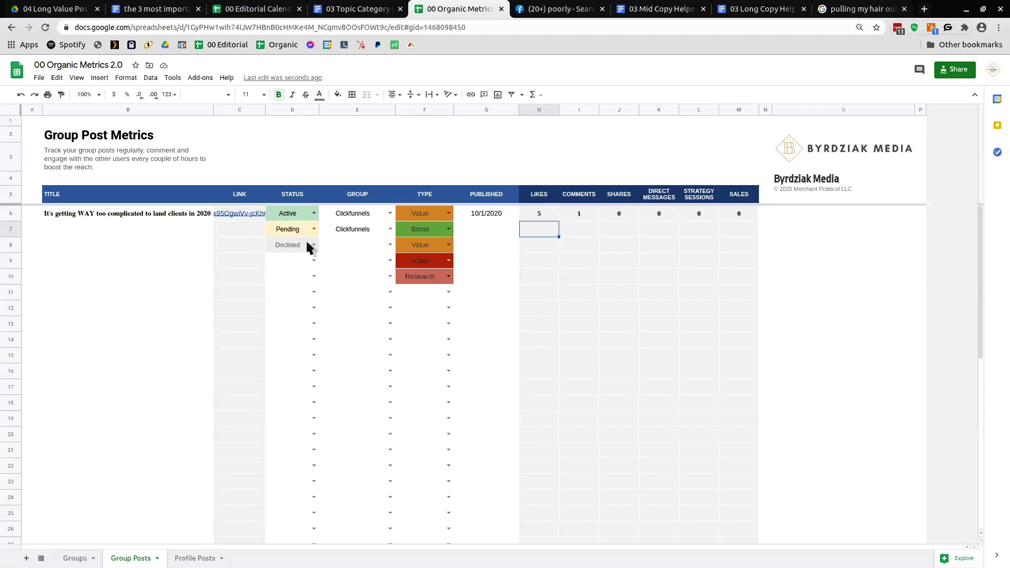
pyautogui.click(244, 231)
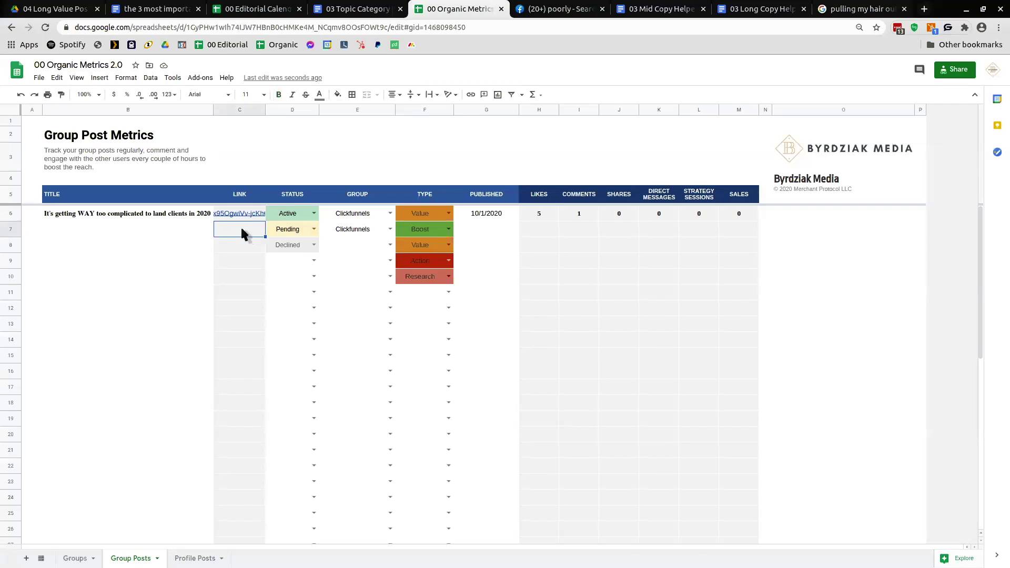
pyautogui.moveTo(243, 217)
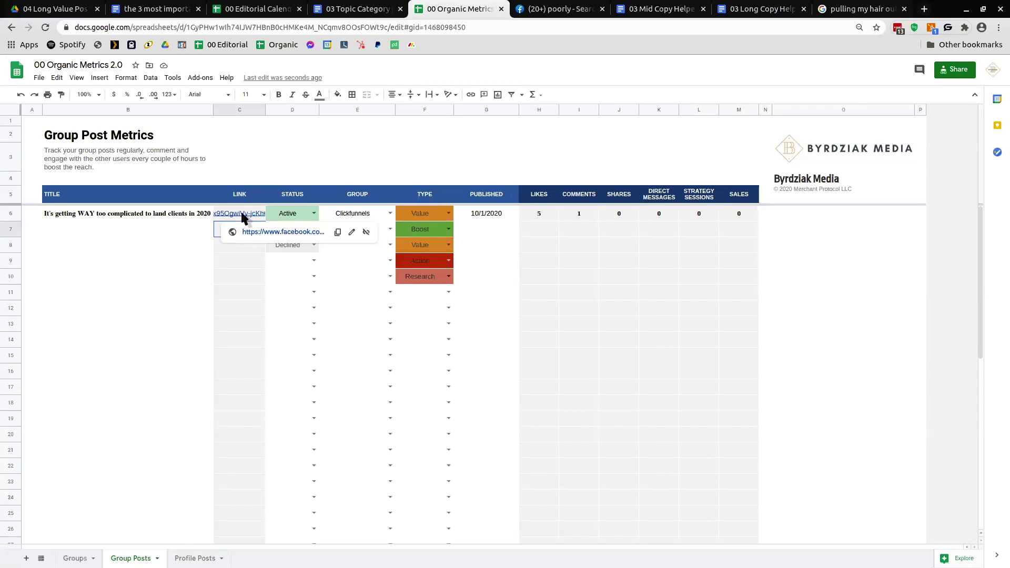
pyautogui.click(167, 229)
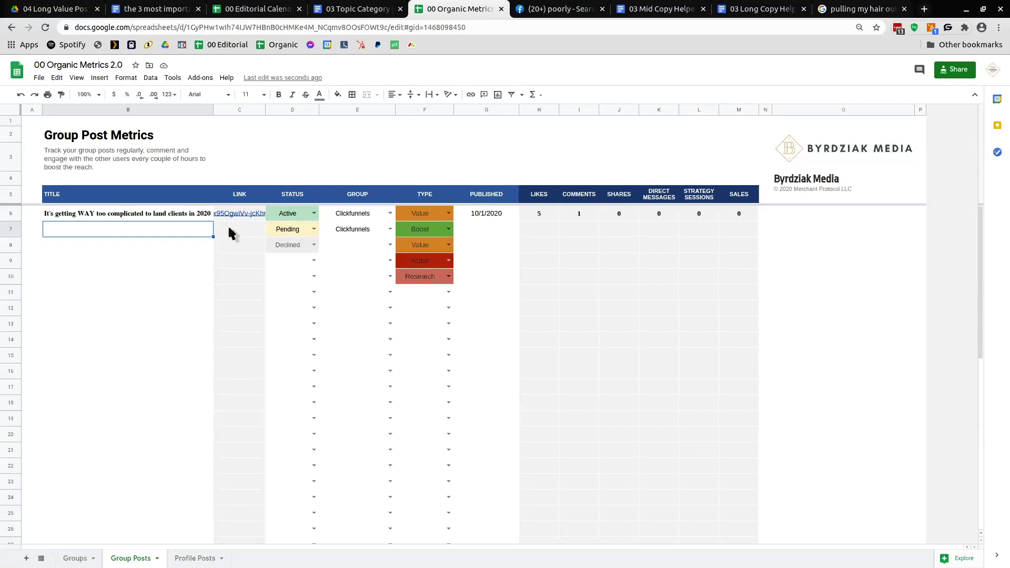
# Check row 7's link and status, then return to the Editorial Calendar 2.0 spreadsheet
pyautogui.click(228, 224)
pyautogui.click(298, 230)
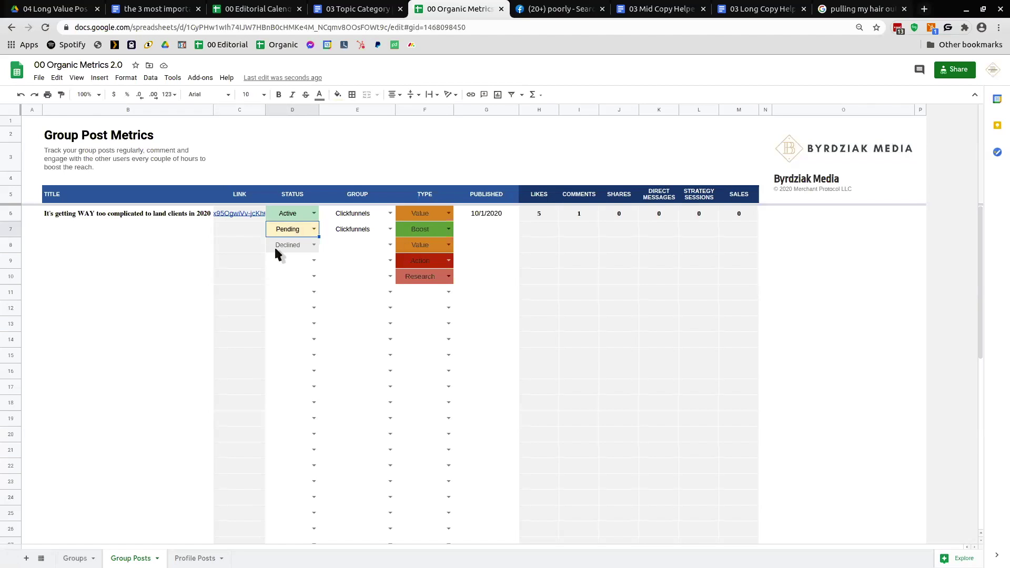
pyautogui.click(222, 9)
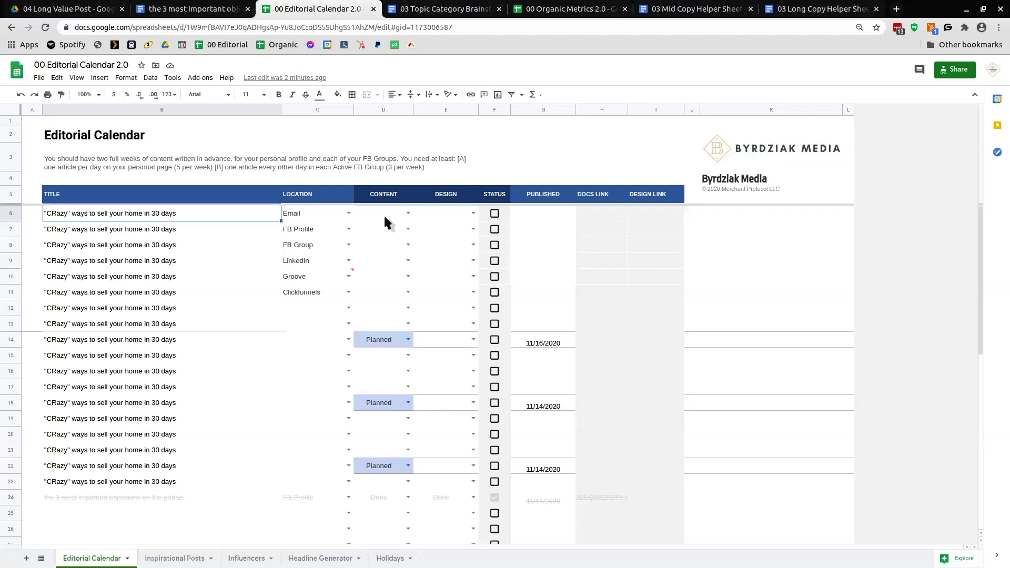
# Sort the sheet by column D A→Z; set rows 7–9 locations to FB Group, FB Profile, LinkedIn
pyautogui.click(150, 77)
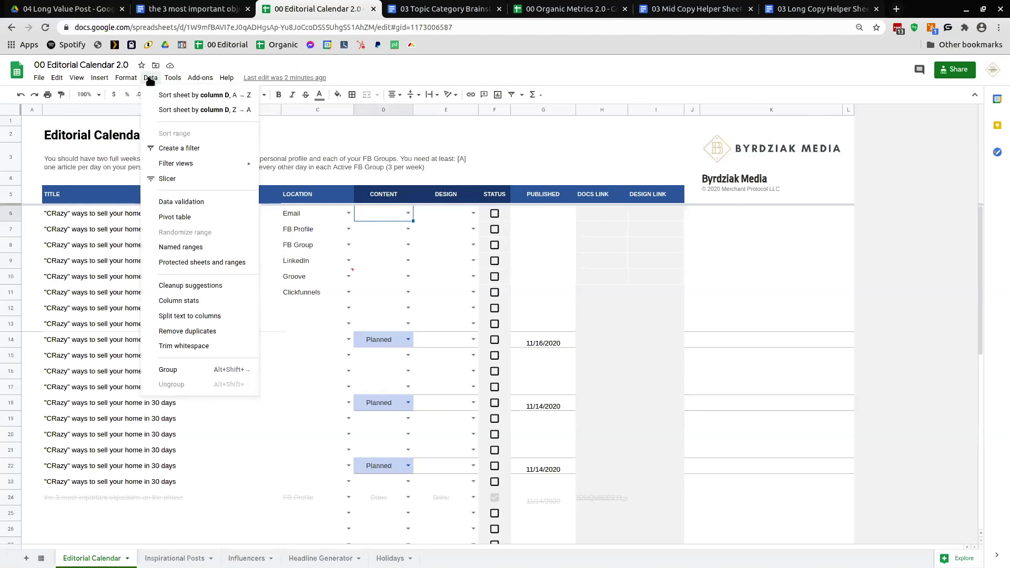
pyautogui.click(211, 96)
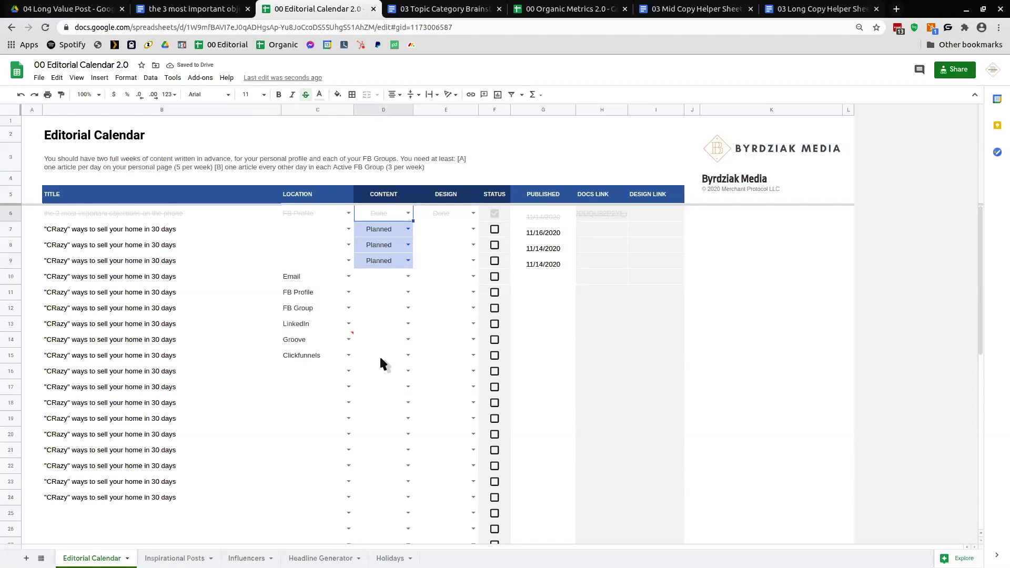
pyautogui.click(348, 229)
pyautogui.click(319, 260)
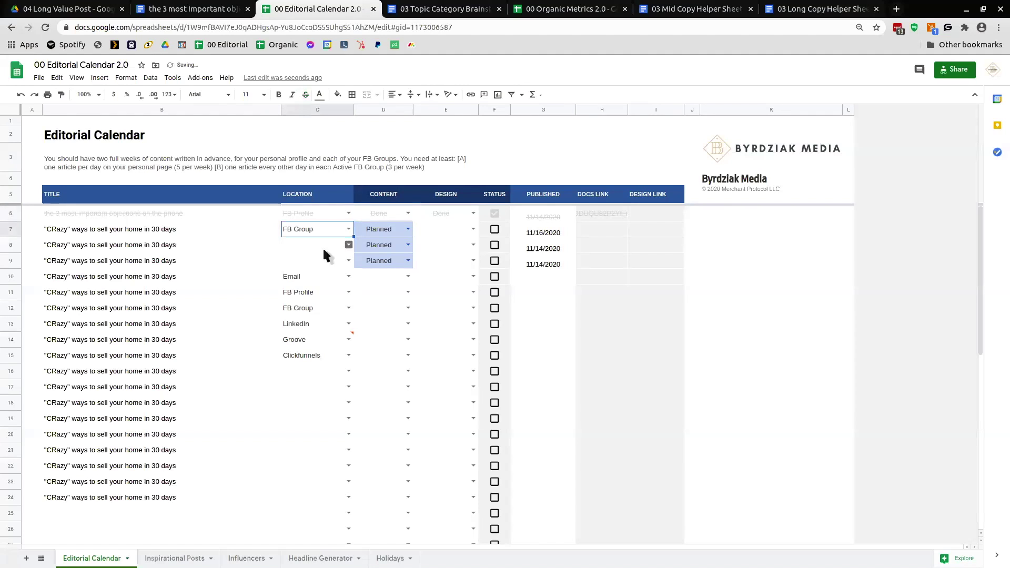
pyautogui.doubleClick(323, 249)
pyautogui.click(311, 272)
pyautogui.click(344, 261)
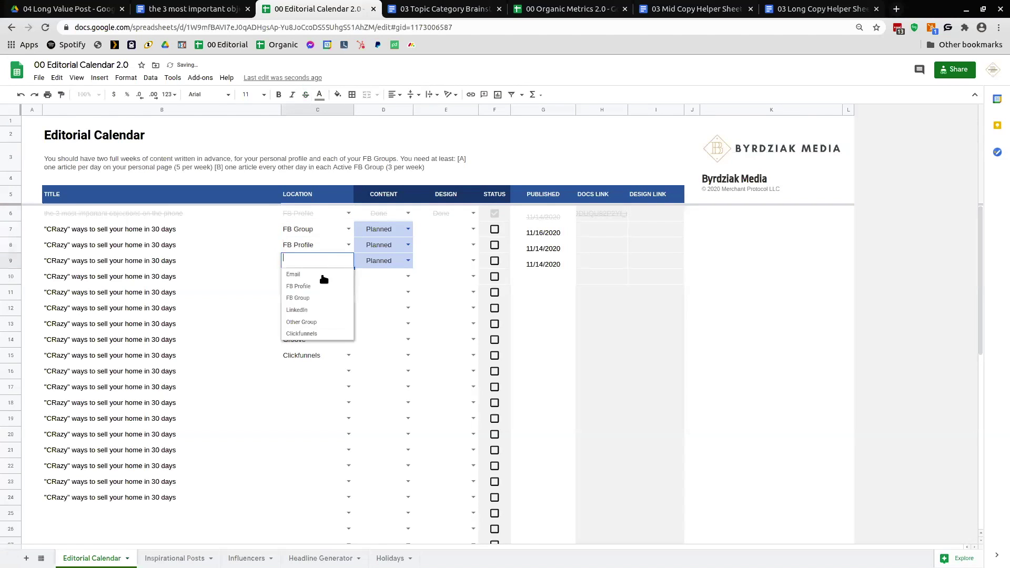
pyautogui.click(319, 309)
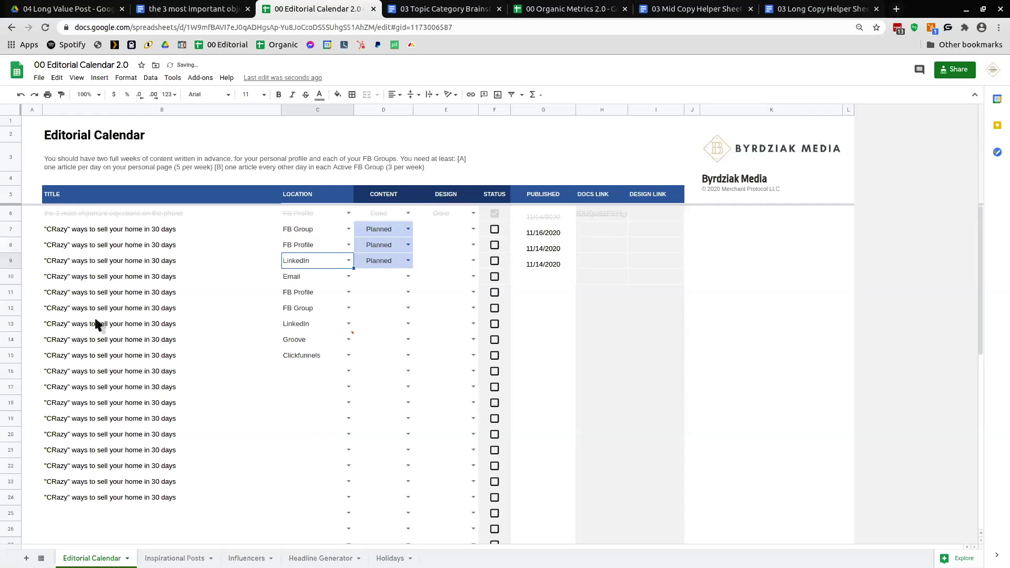